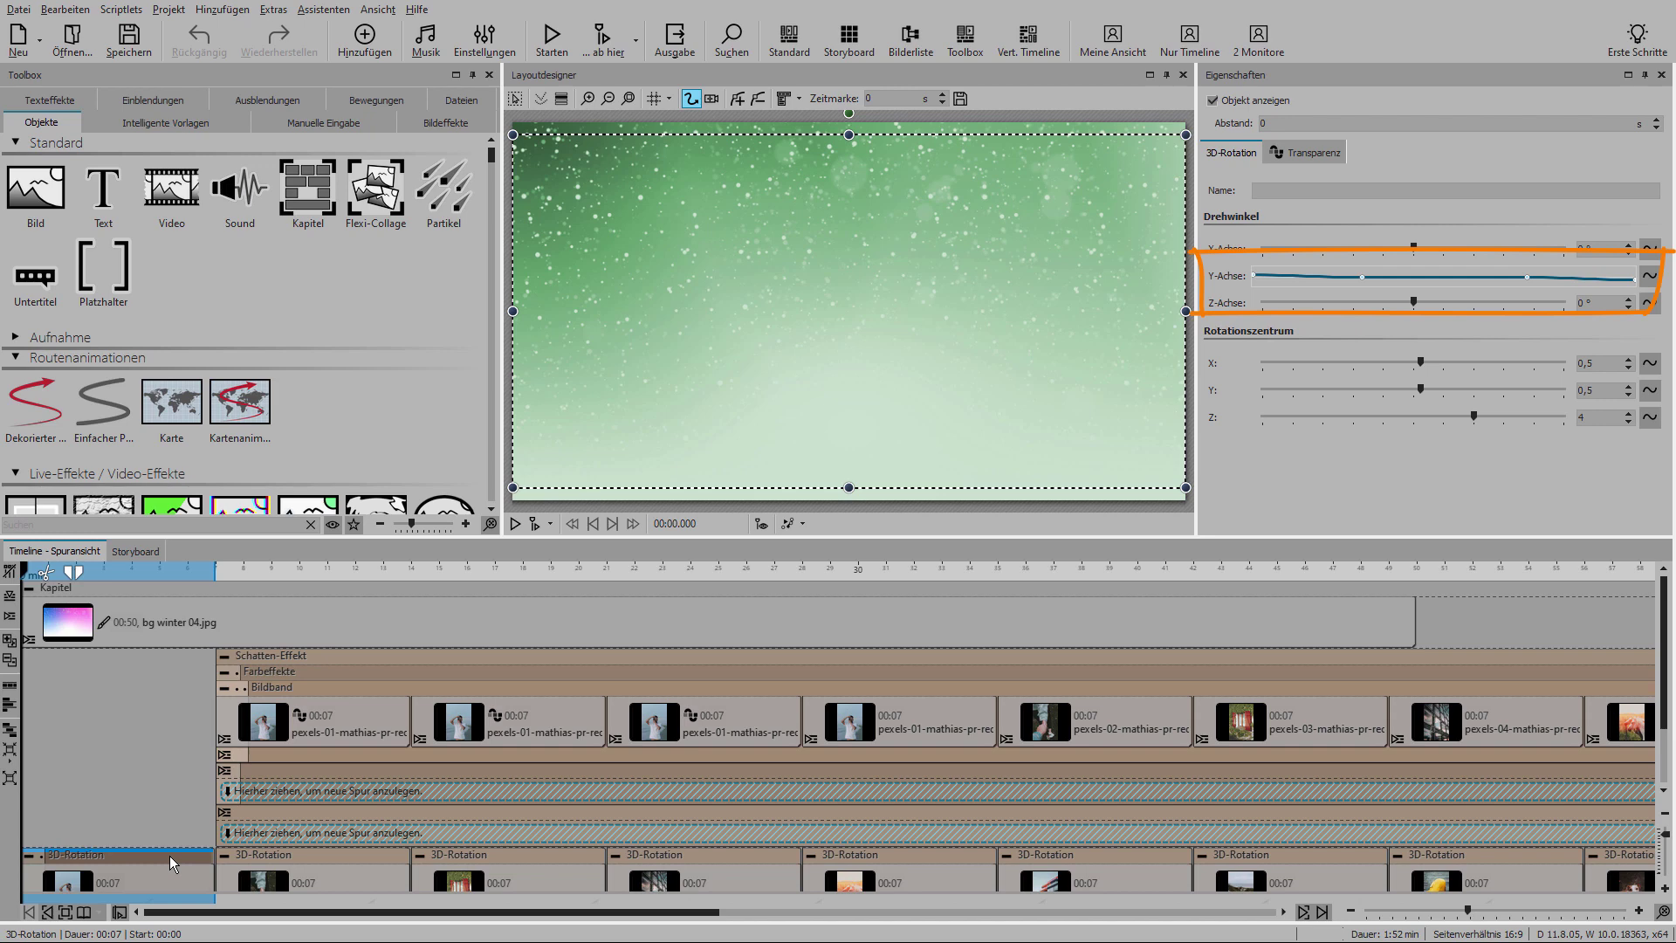
# Step: Collapse the existing chapter, filter the toolbox objects by "wint" and add the Winter 4 background after the chapter
pyautogui.click(30, 588)
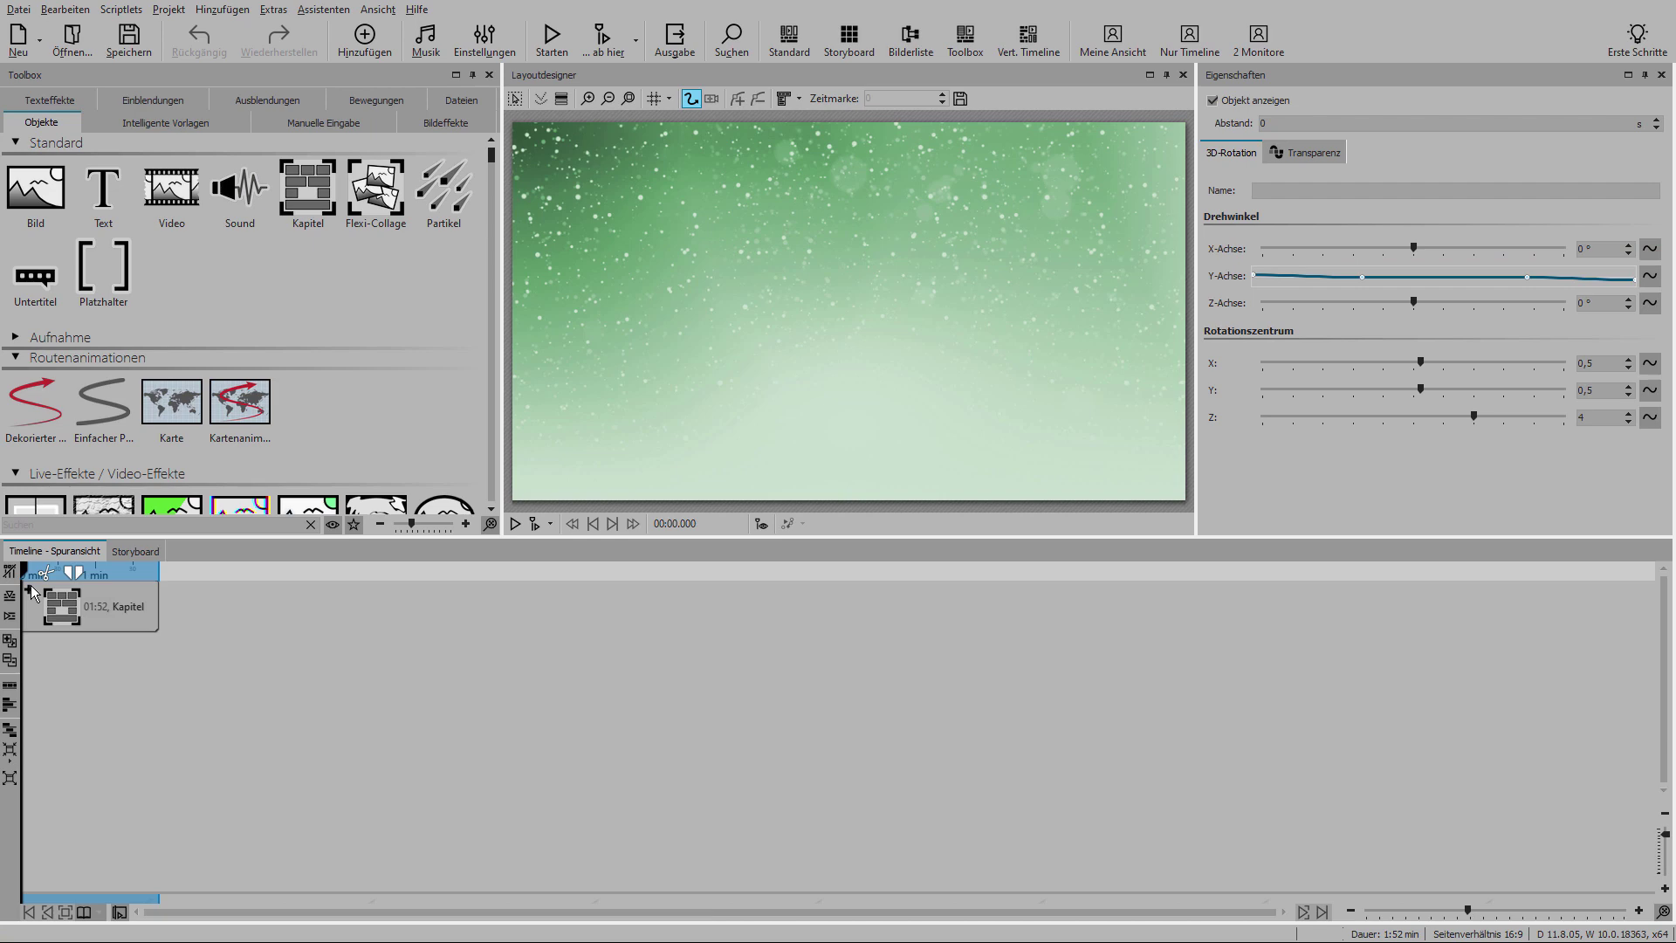
pyautogui.click(204, 525)
pyautogui.write('wint')
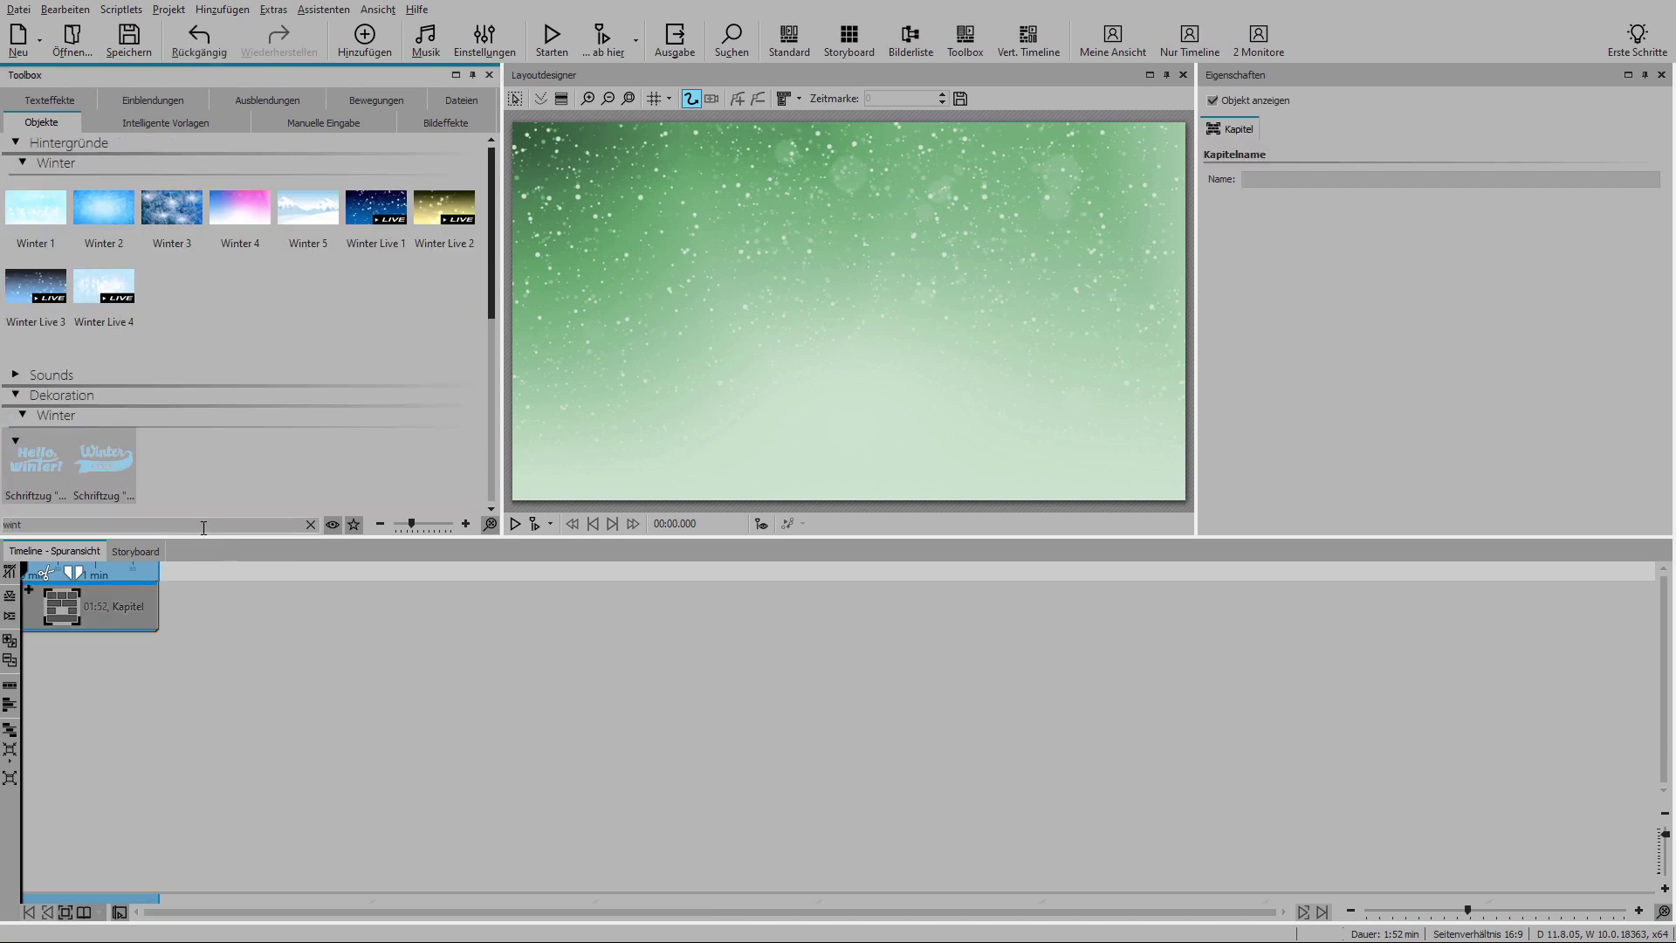
pyautogui.moveTo(220, 208); pyautogui.dragTo(326, 652)
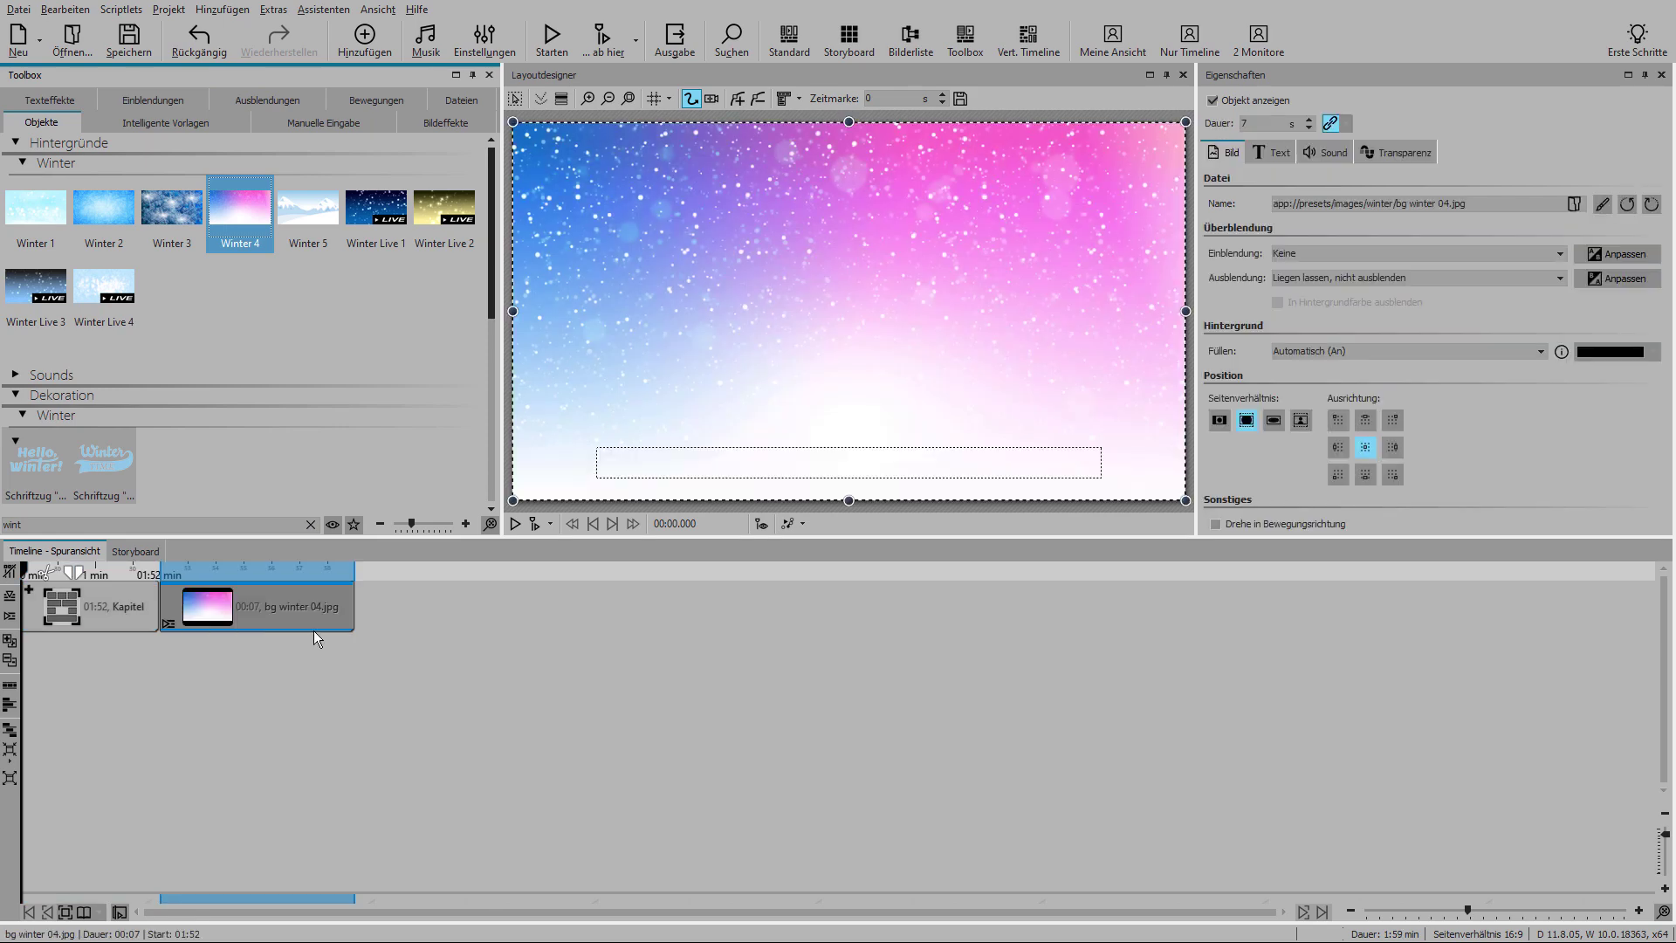
# Step: Colorize the winter background green with Farbton 123, Sättigung -114 and Helligkeit -77 in the image editor
pyautogui.click(1602, 203)
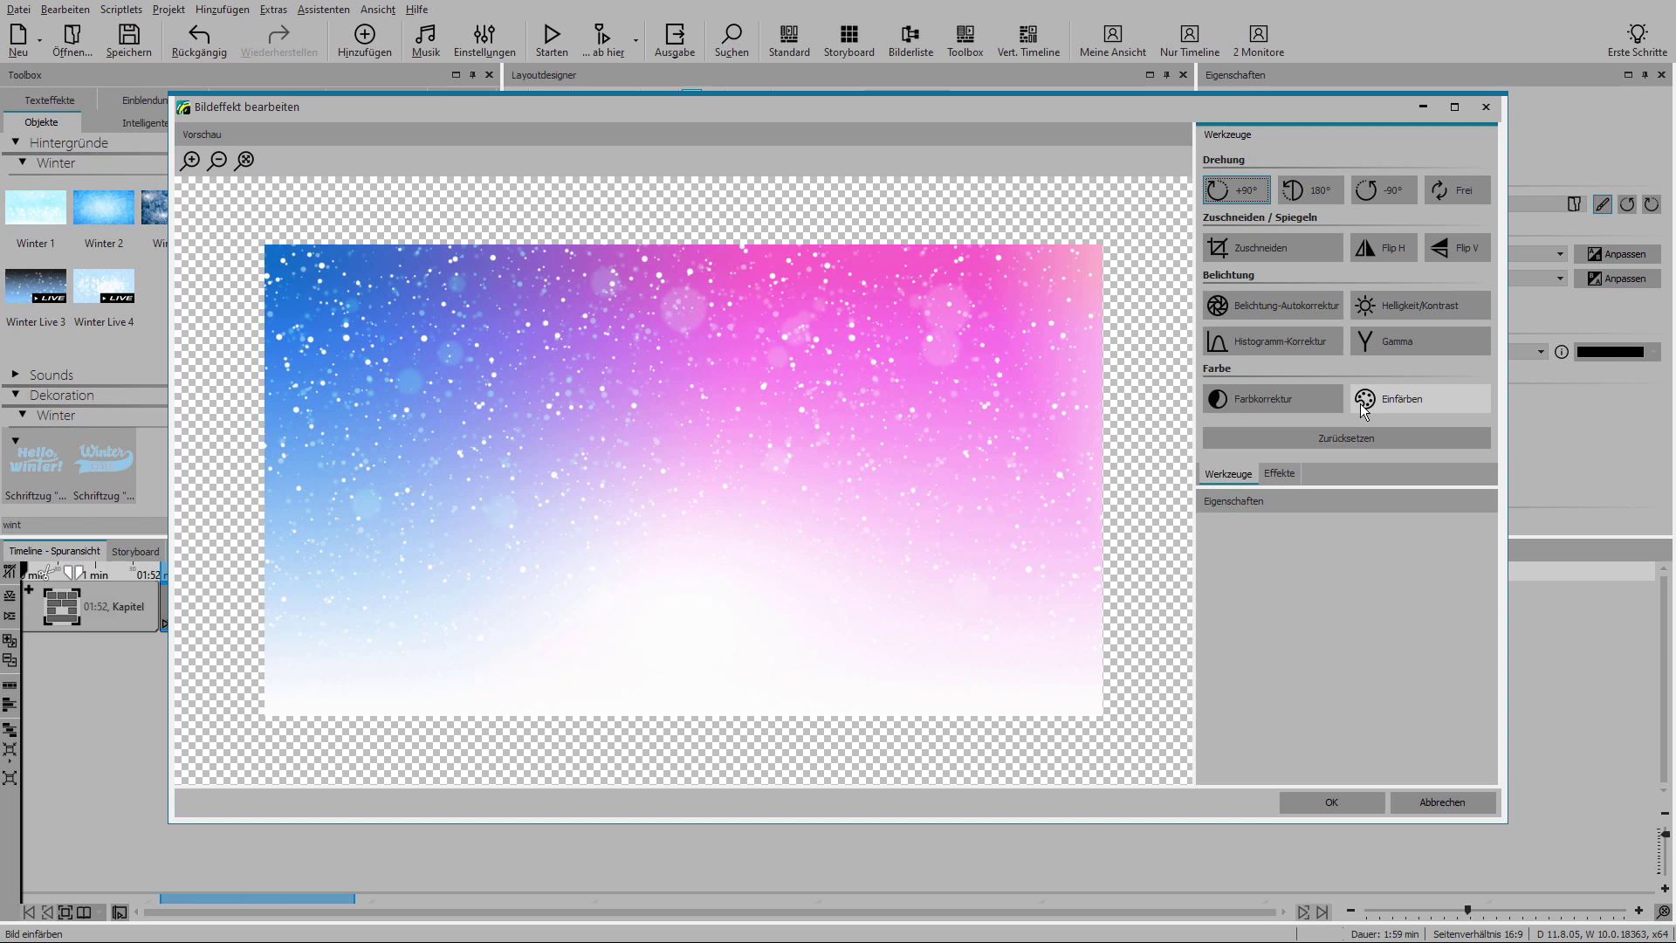
pyautogui.click(1364, 404)
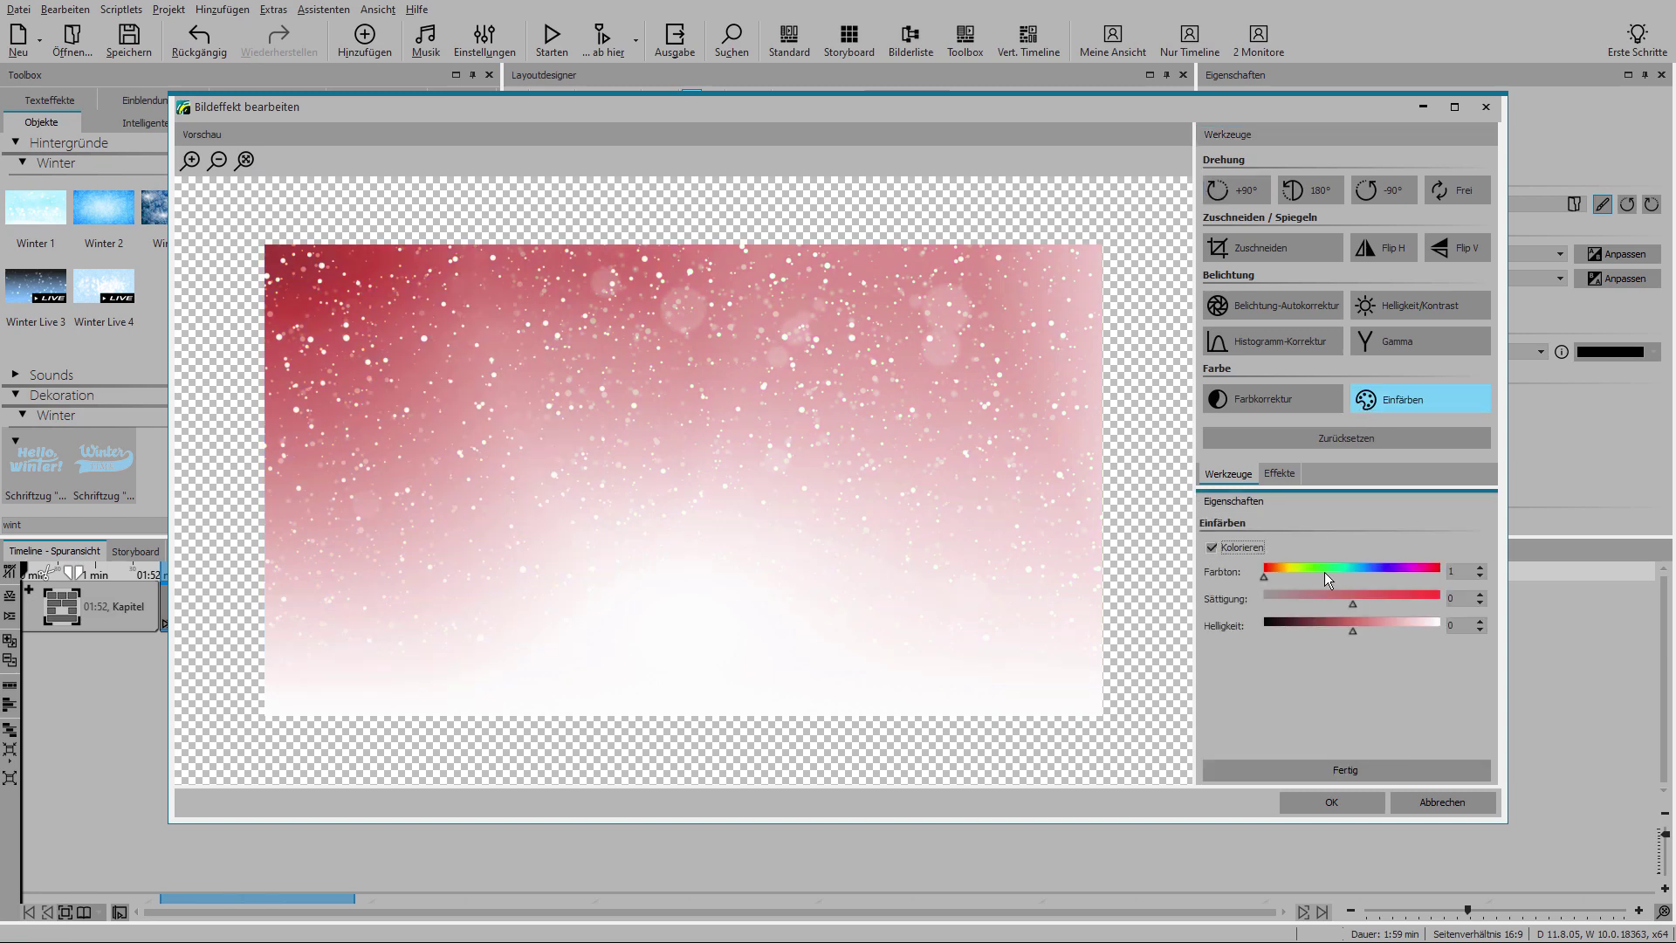
pyautogui.click(1324, 575)
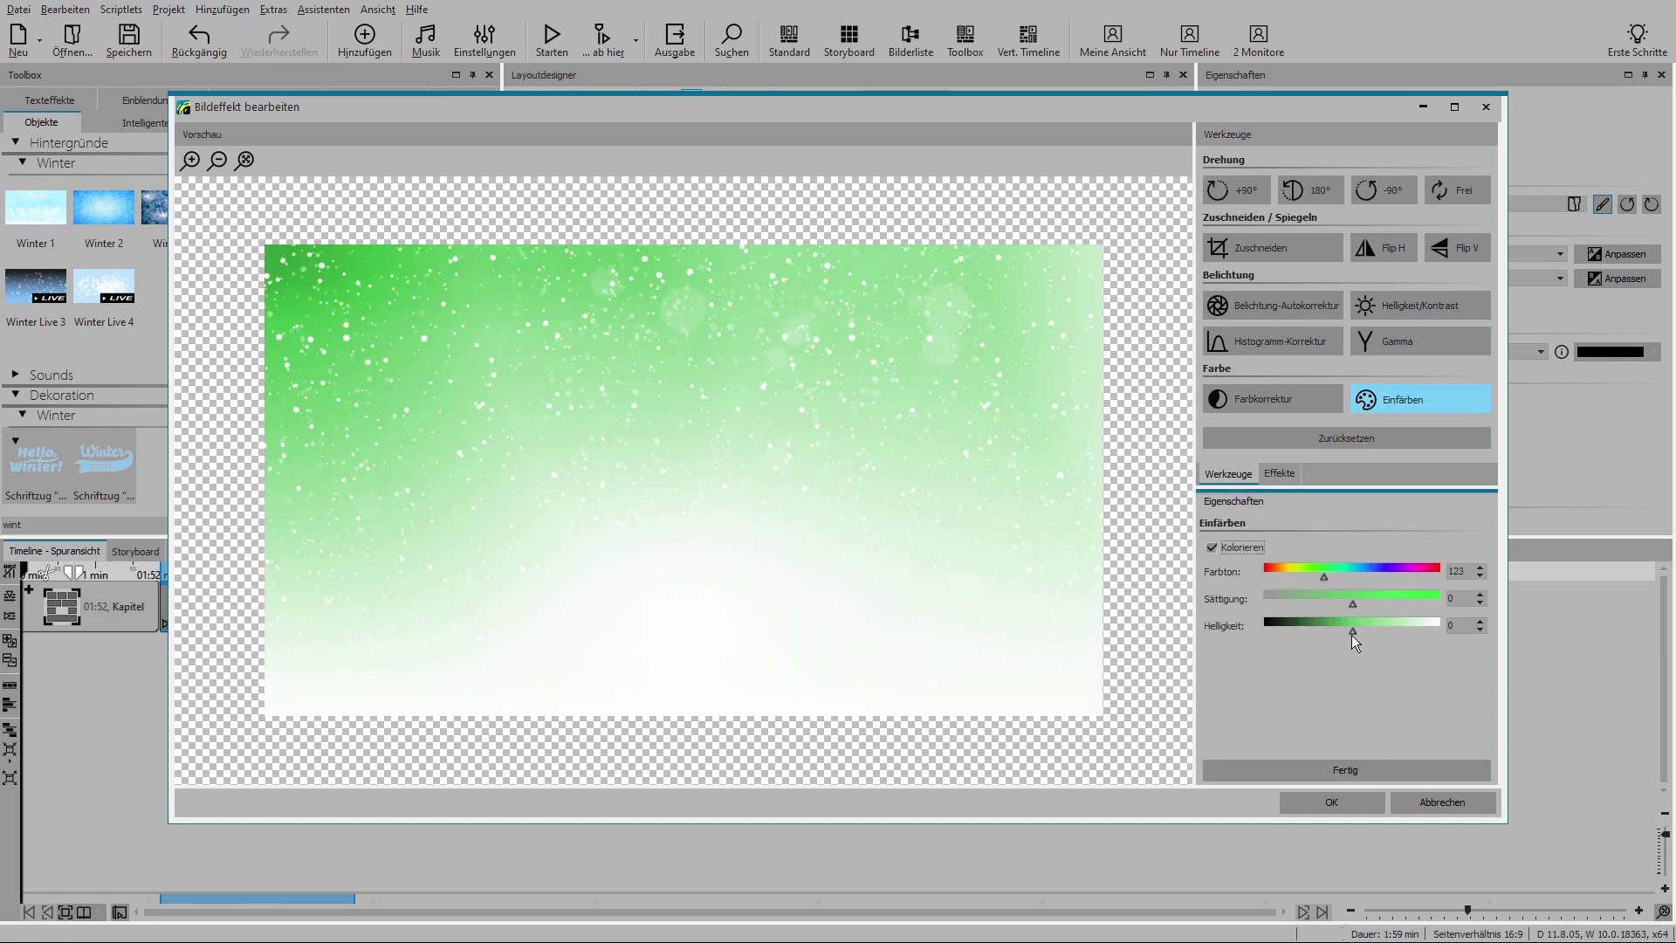
pyautogui.moveTo(1351, 632); pyautogui.dragTo(1312, 602)
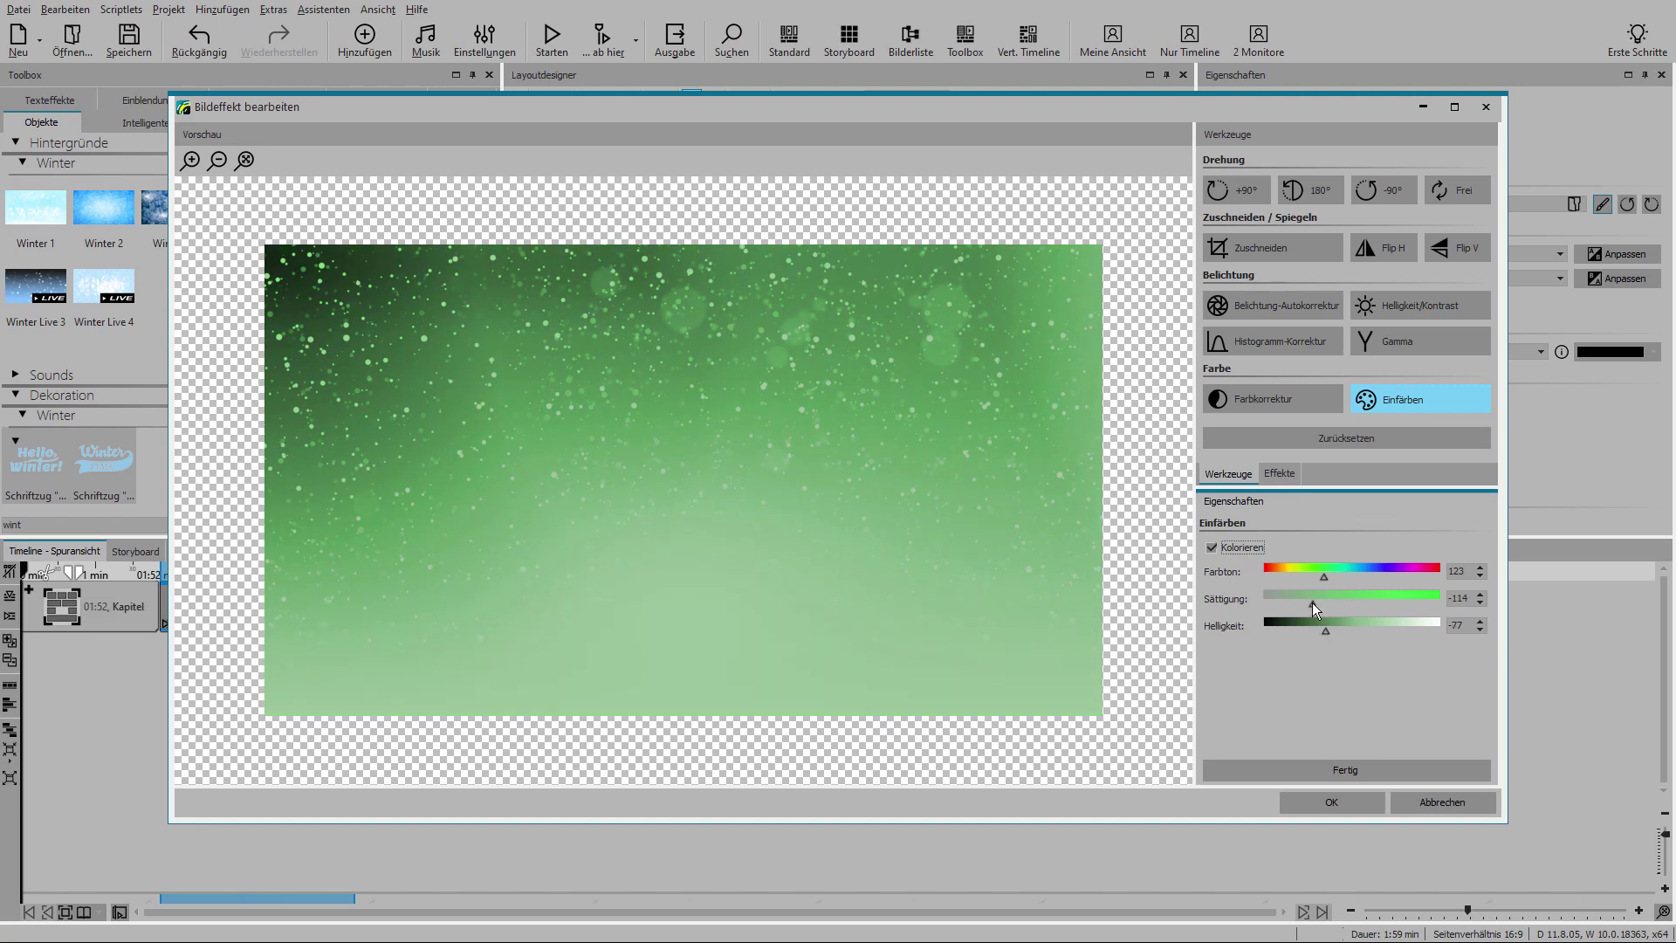
pyautogui.click(1349, 767)
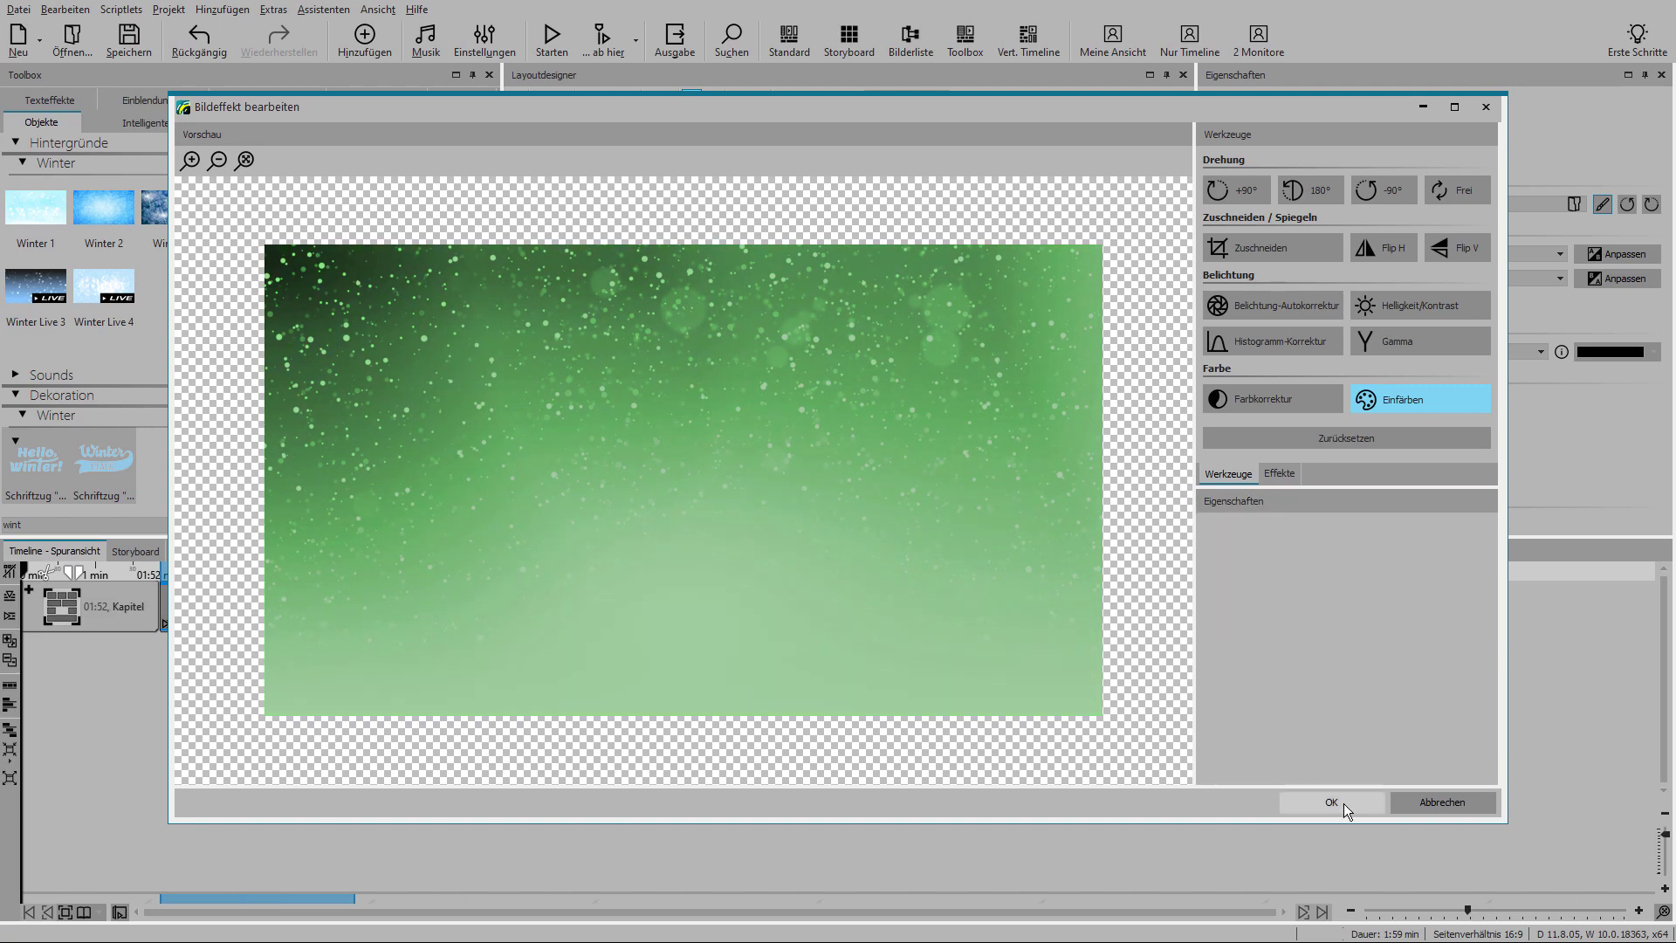
pyautogui.click(1343, 803)
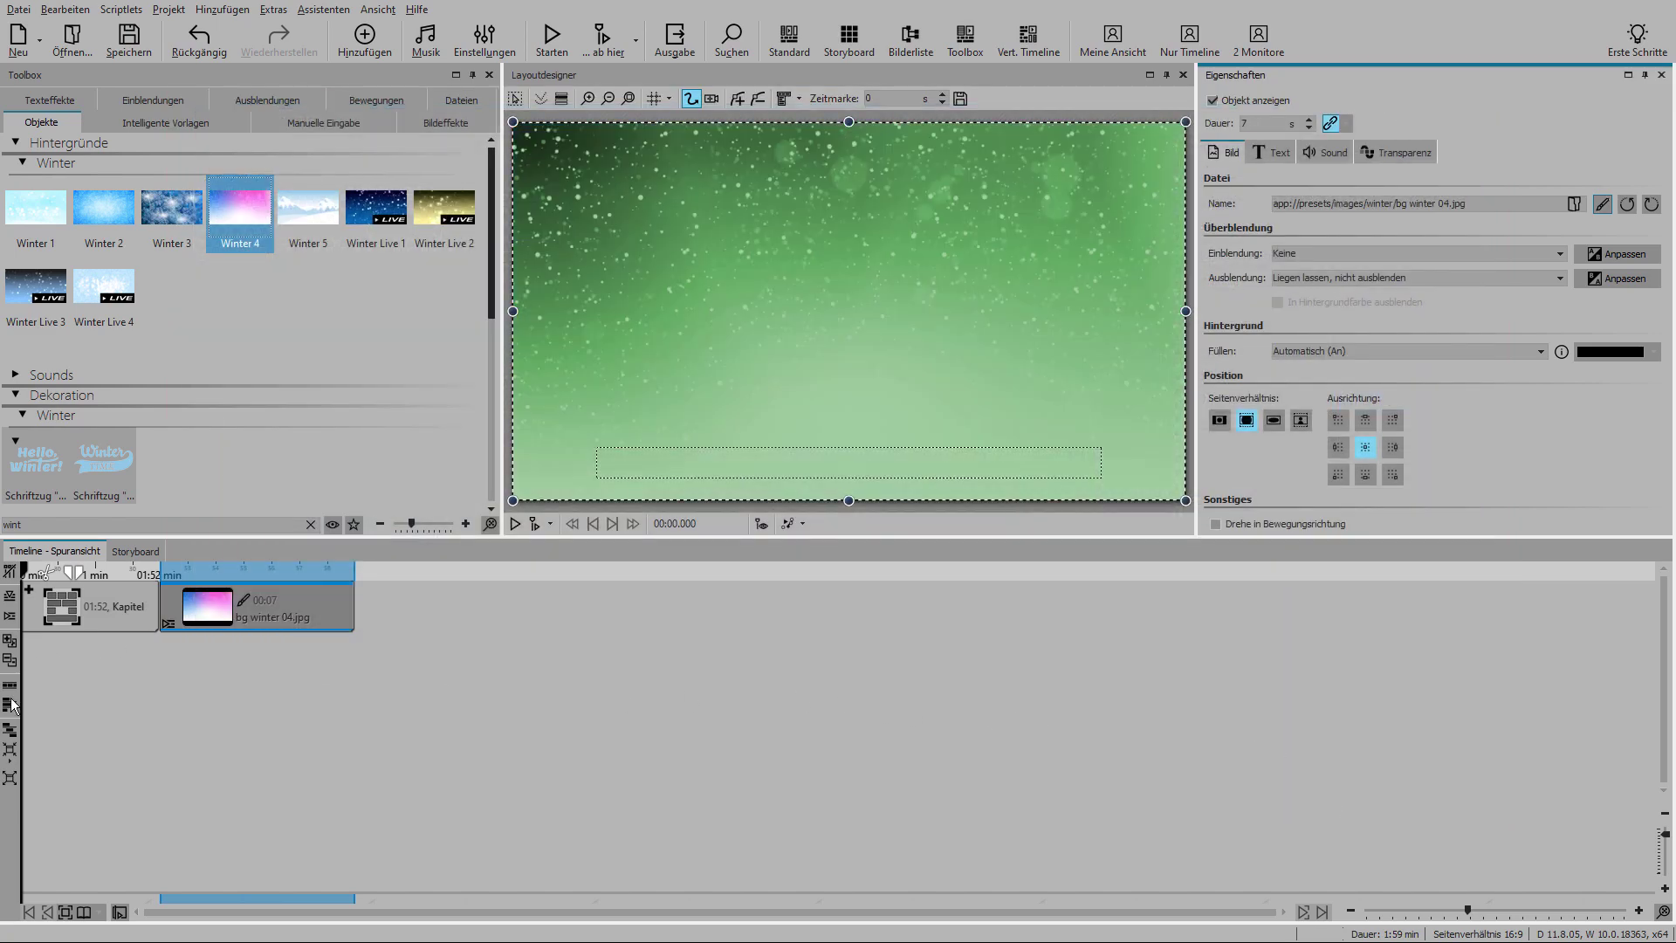
# Step: Wrap the winter background in a new chapter and add photo pexels-01 on a track below it, offset by 1 s
pyautogui.click(10, 729)
pyautogui.click(51, 754)
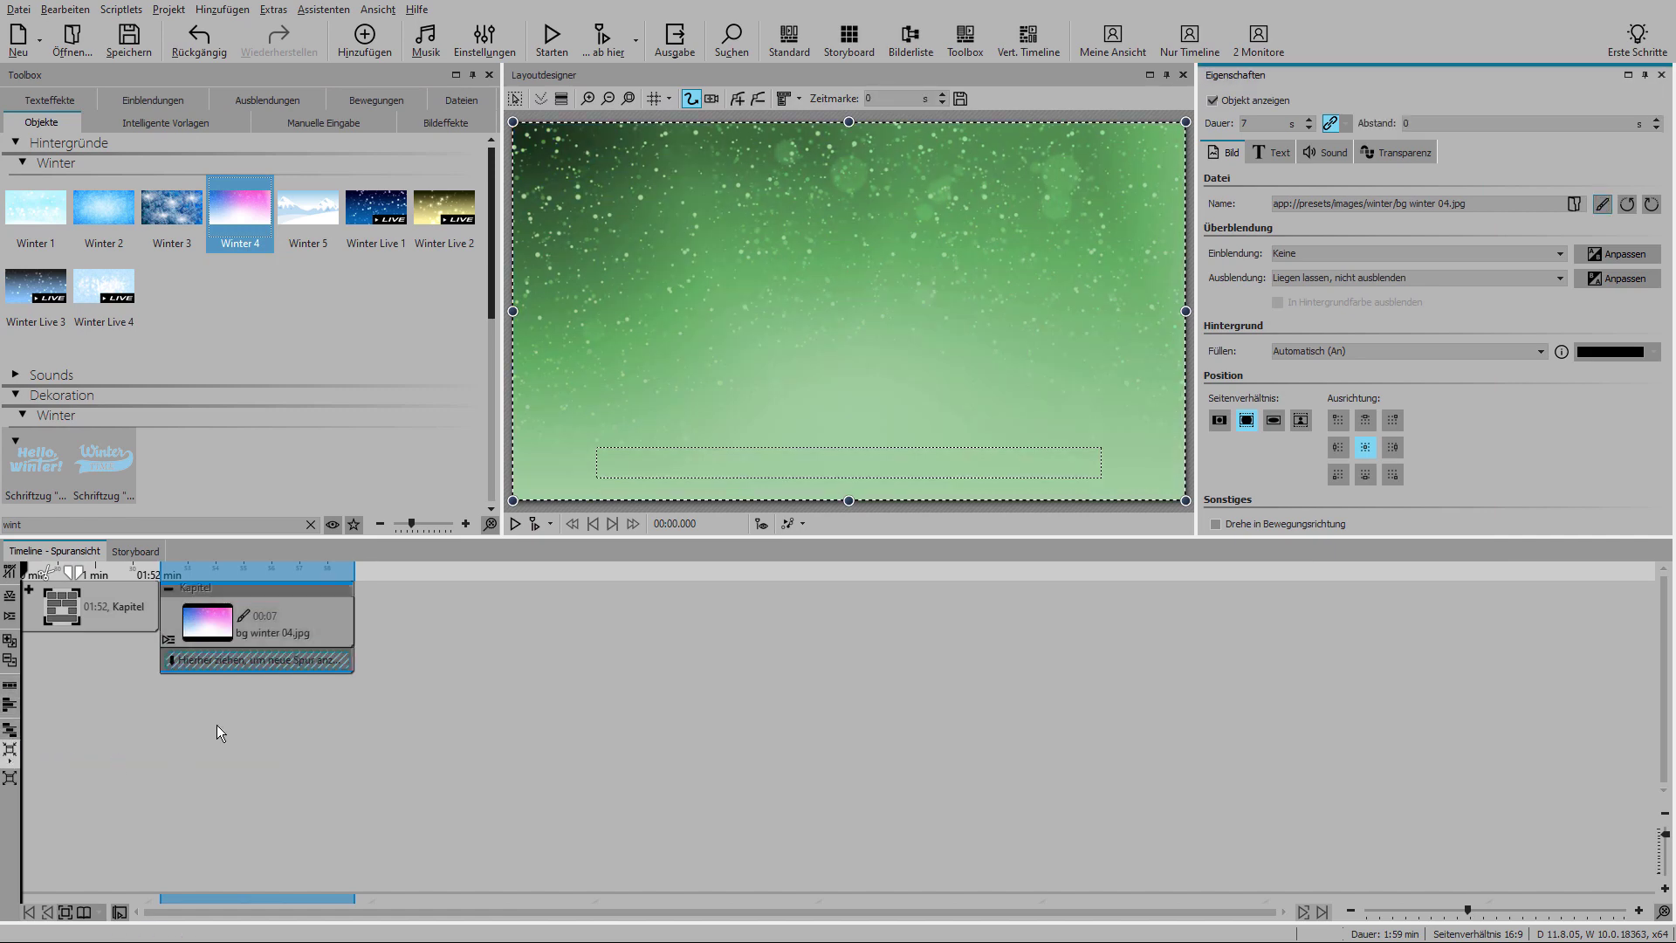
pyautogui.click(461, 100)
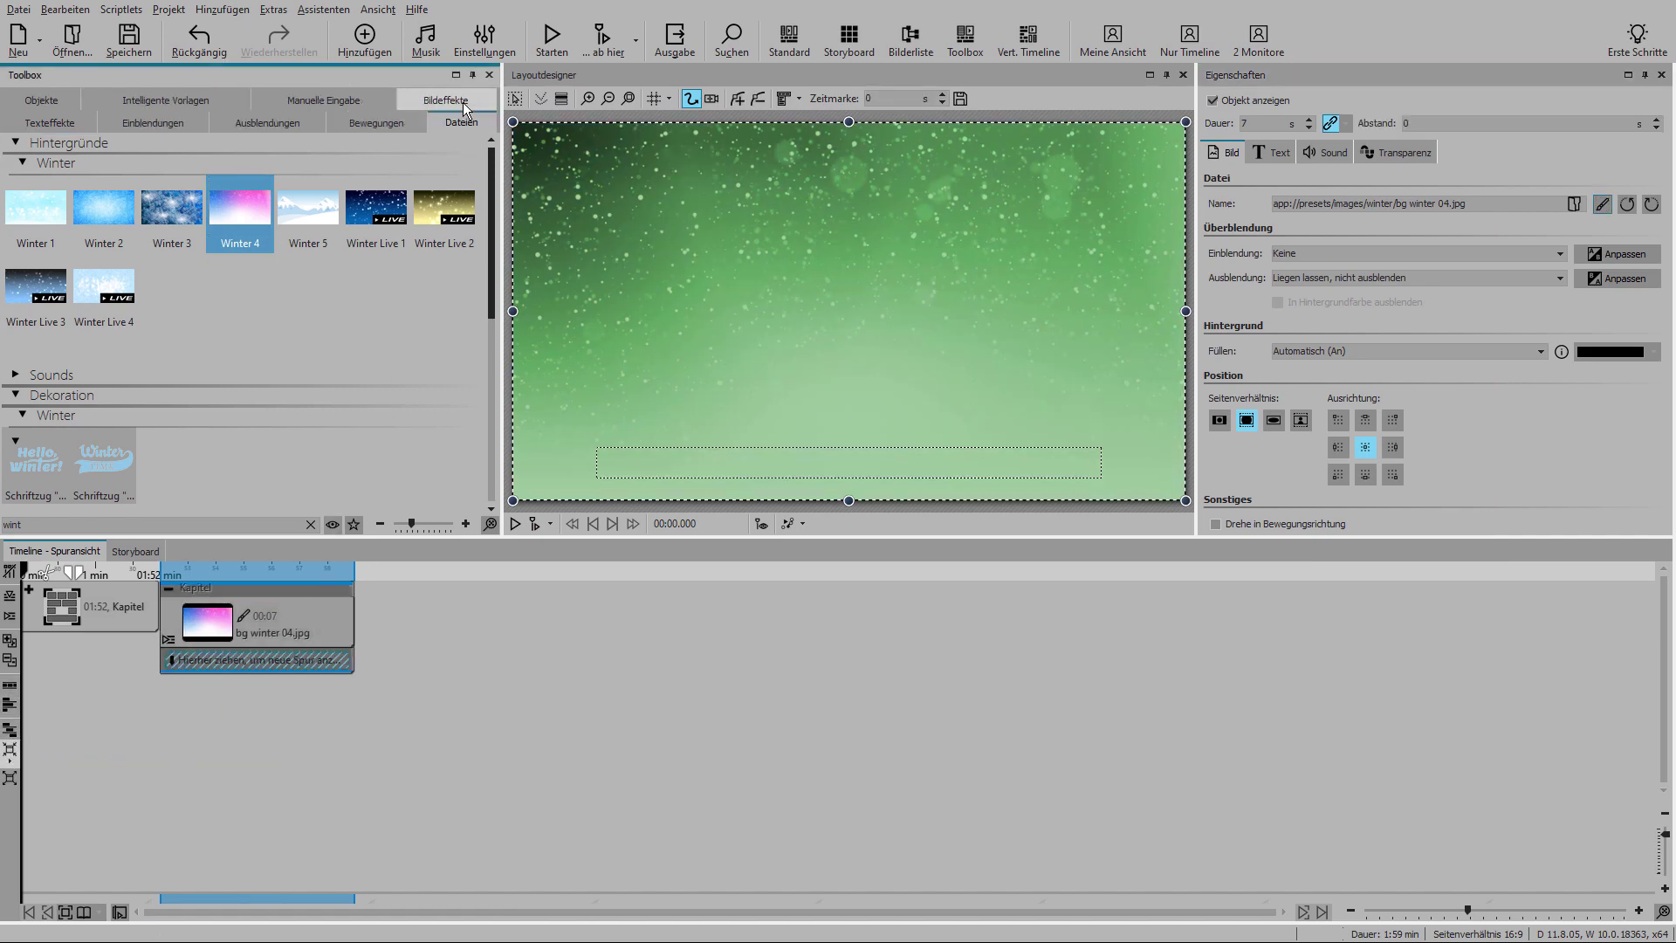
pyautogui.moveTo(216, 185)
pyautogui.mouseDown()
pyautogui.moveTo(186, 192)
pyautogui.moveTo(192, 672)
pyautogui.moveTo(249, 695)
pyautogui.mouseUp()
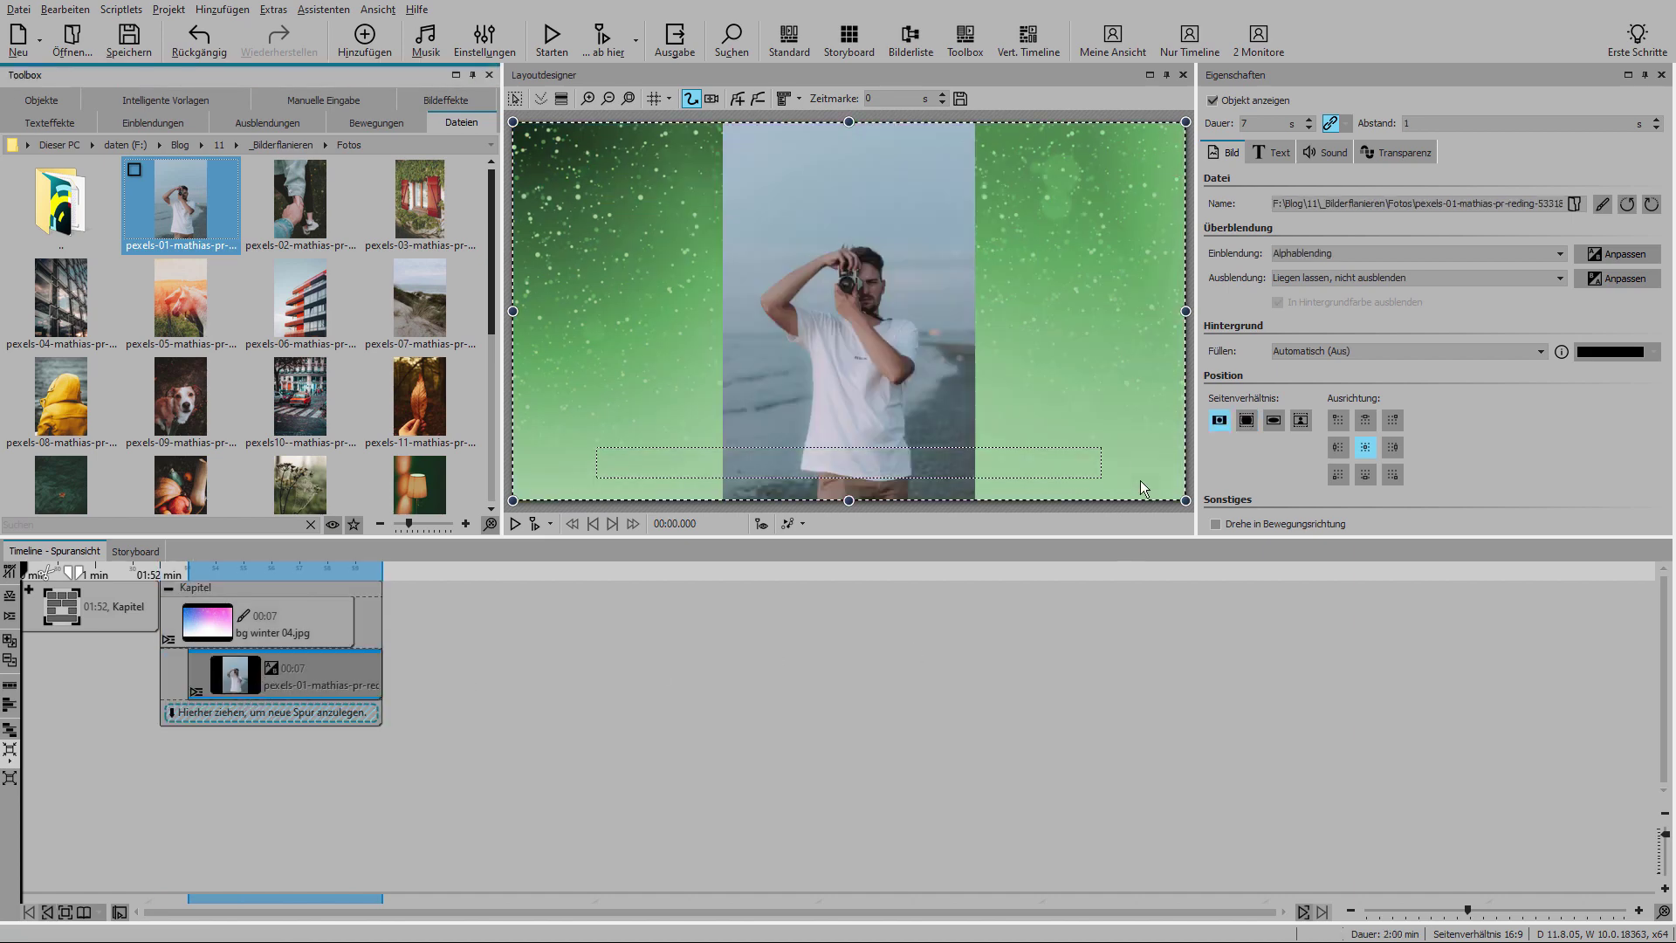
# Step: Set the fade-in transition of the pexels-01 photo to Keine
pyautogui.click(1311, 250)
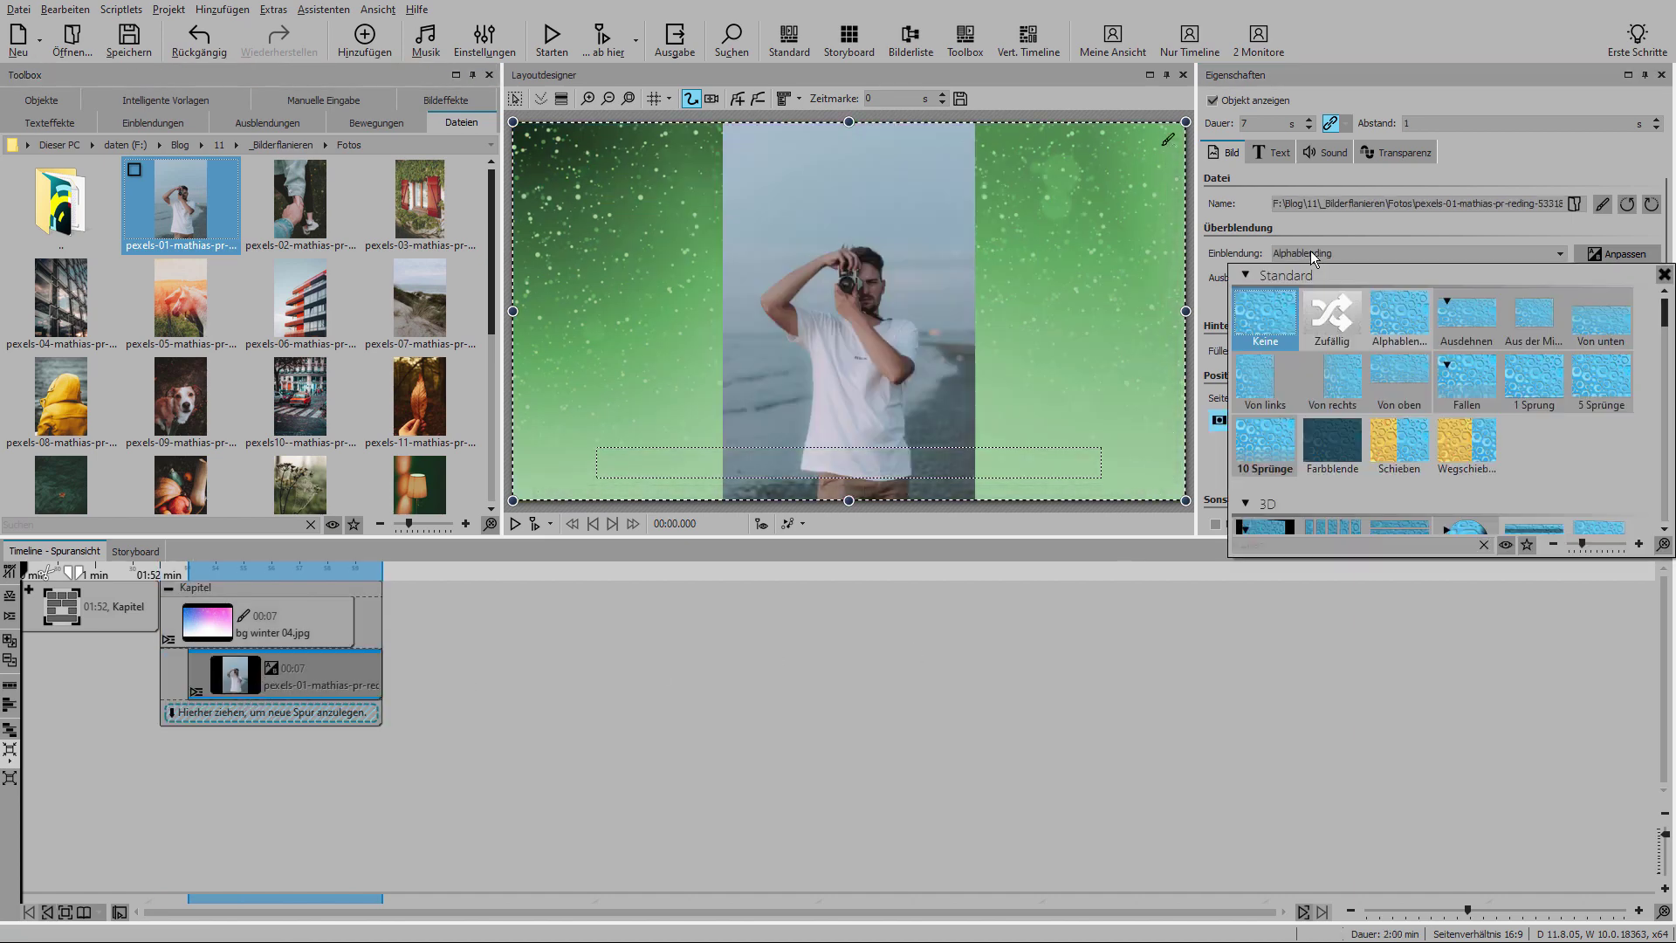
pyautogui.click(1290, 323)
pyautogui.click(1333, 239)
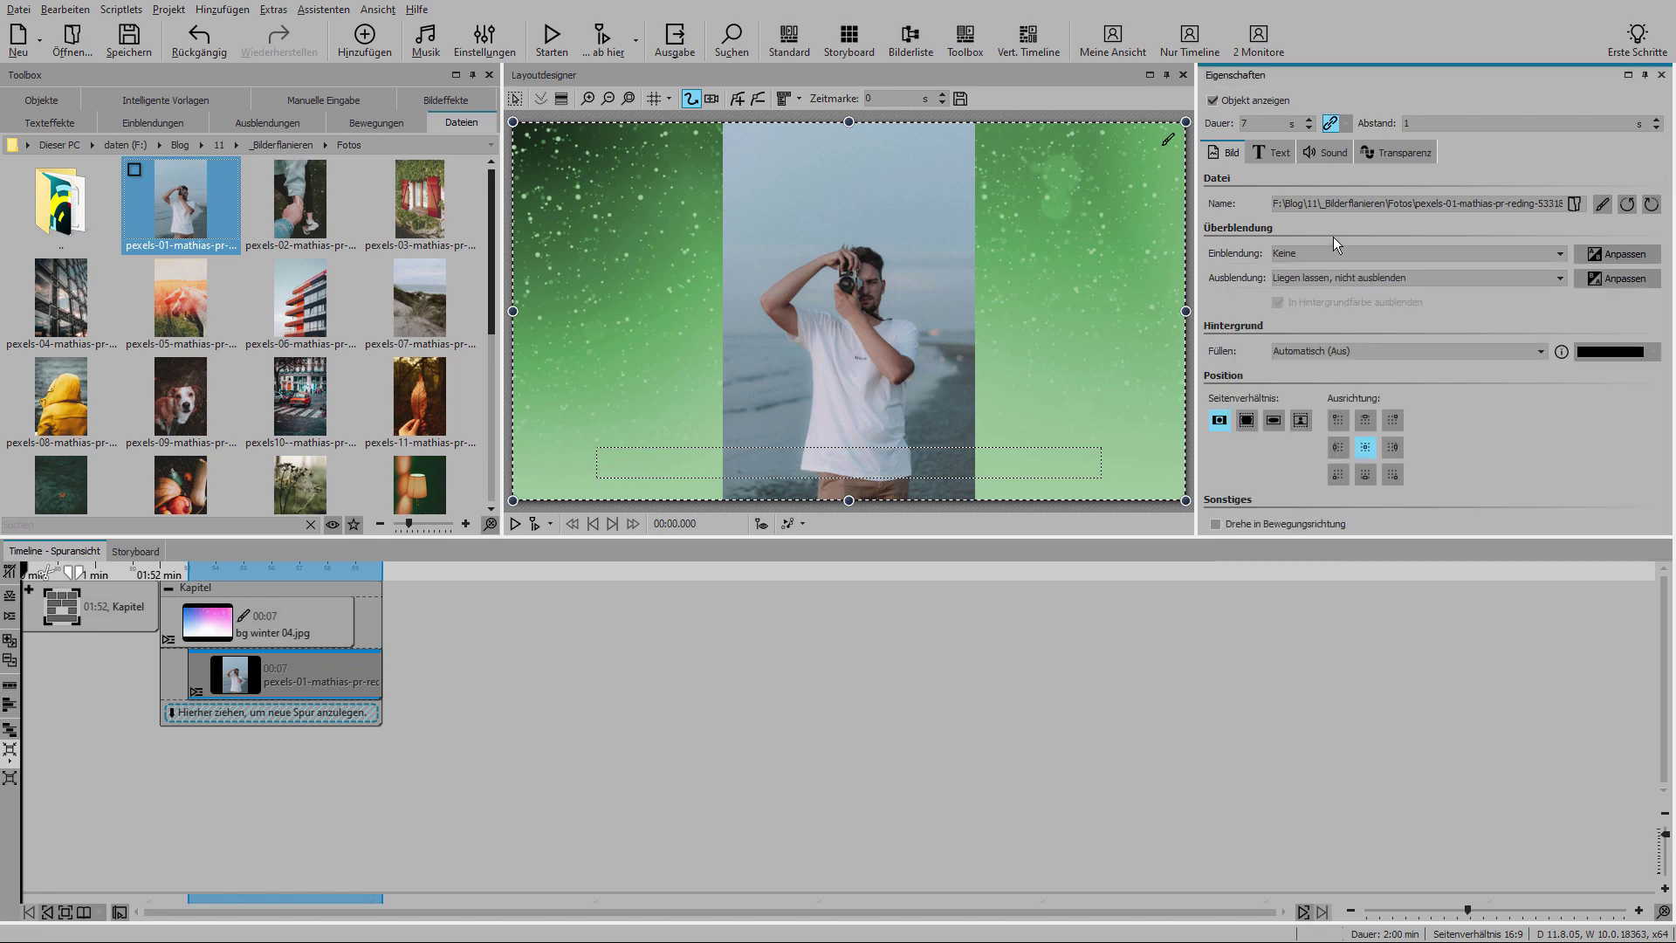
# Step: Clear the toolbox filter, apply the 3D-Rotation live effect to the photo and set the photo's background fill to Aus
pyautogui.click(57, 103)
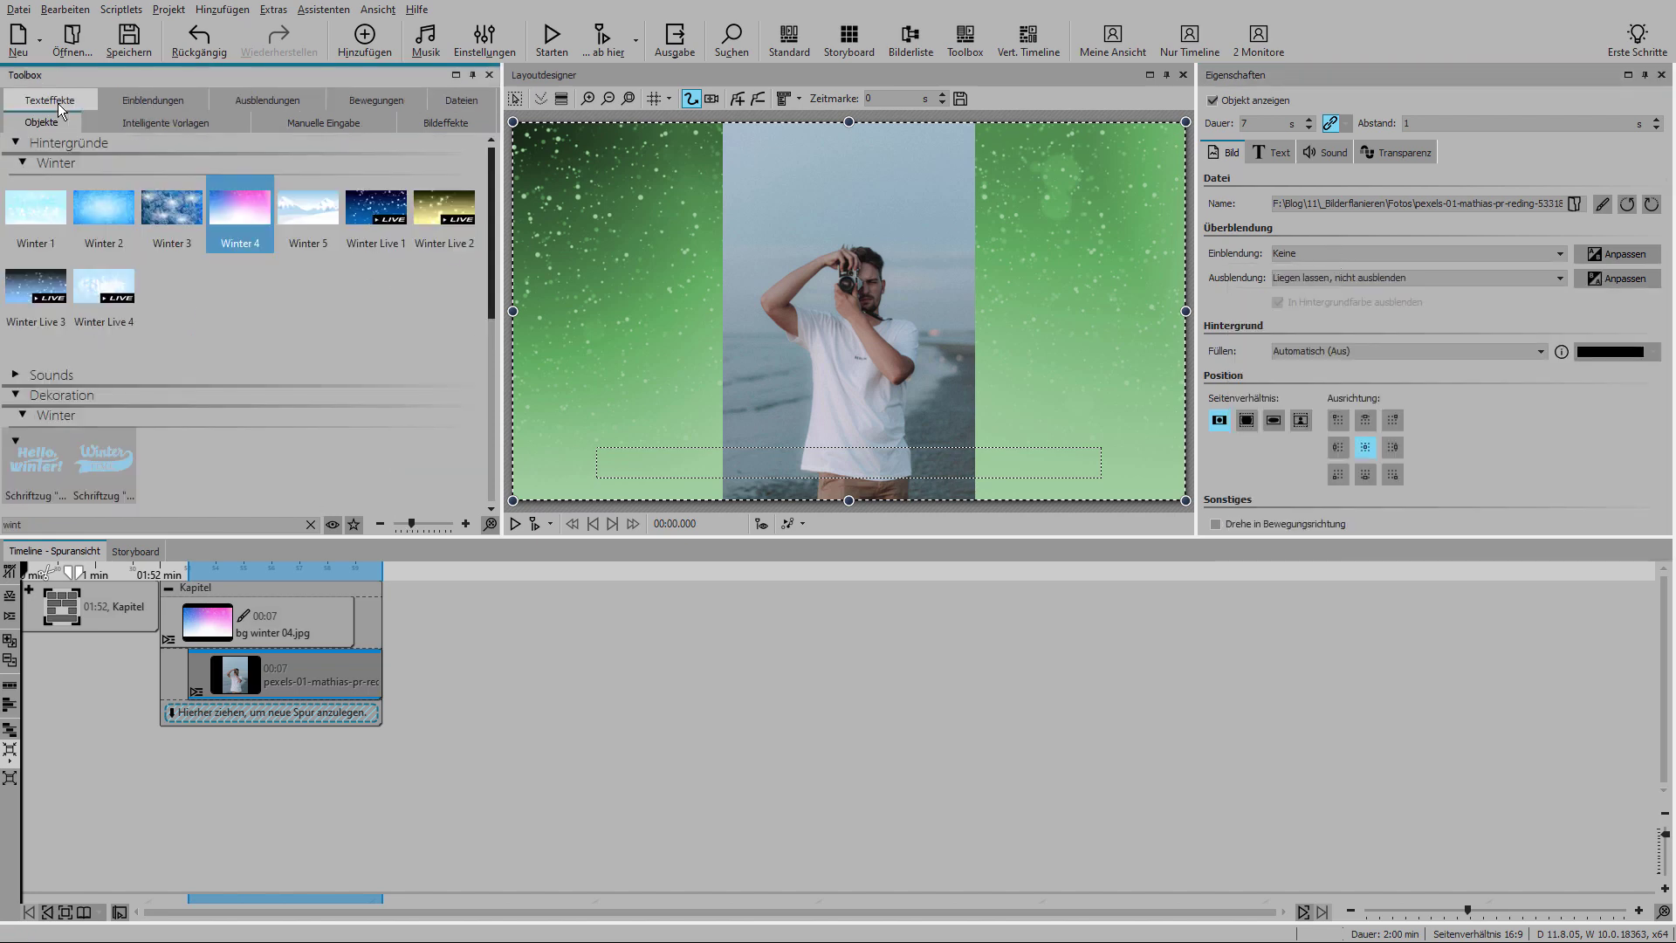
pyautogui.click(311, 524)
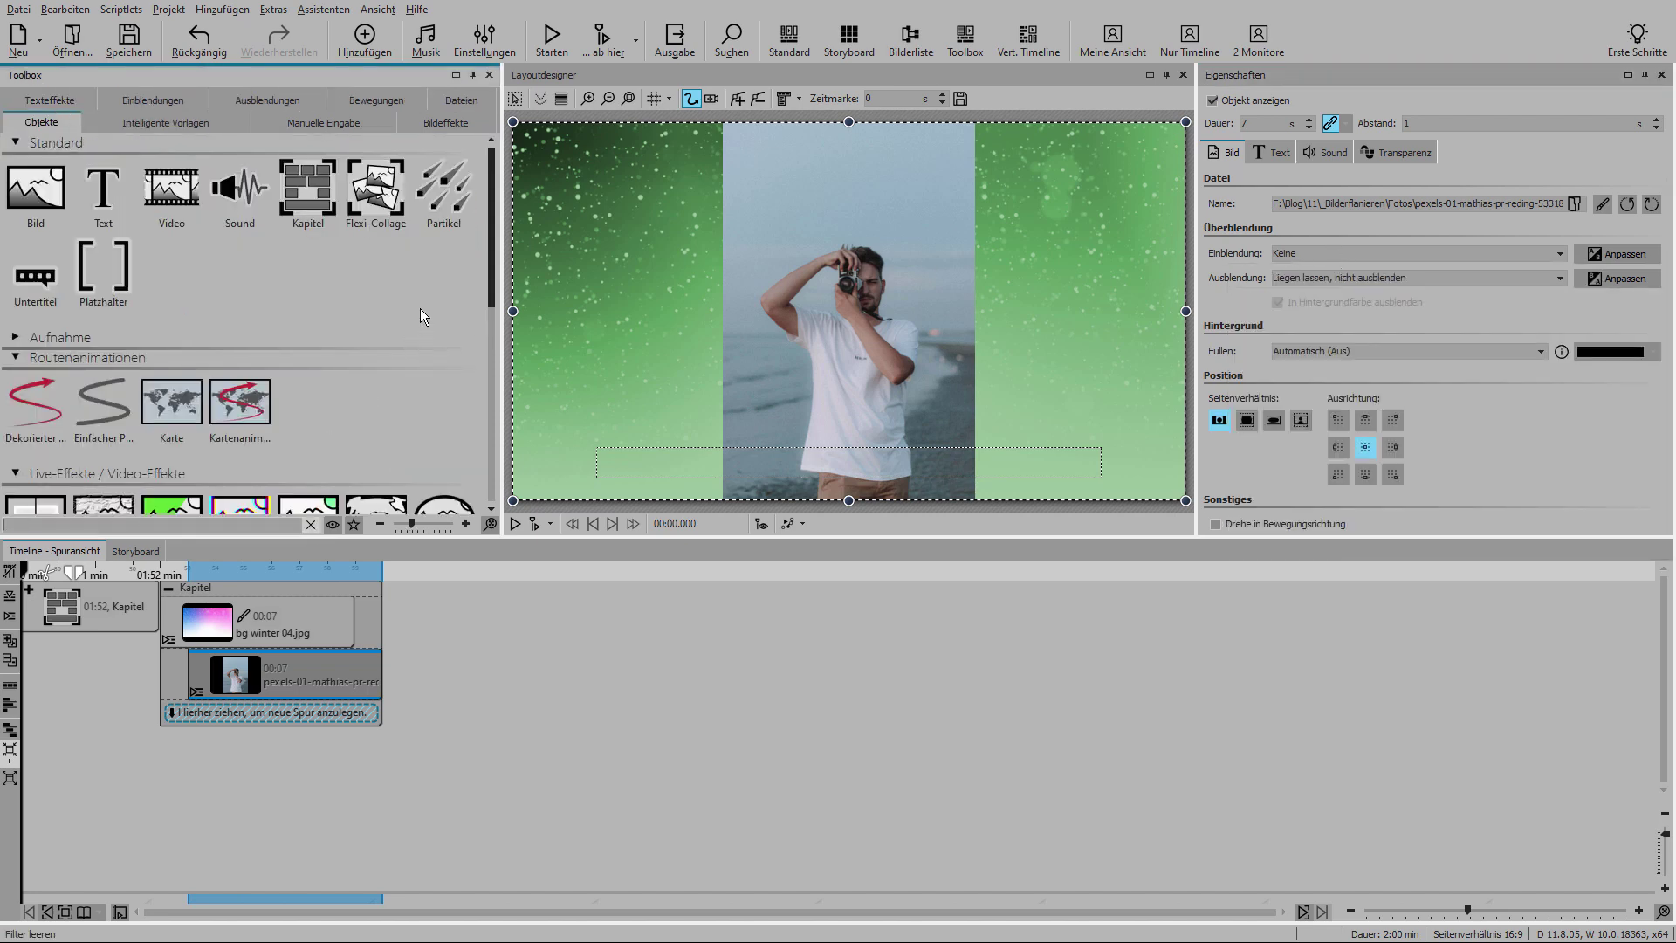
pyautogui.moveTo(494, 269); pyautogui.dragTo(483, 357)
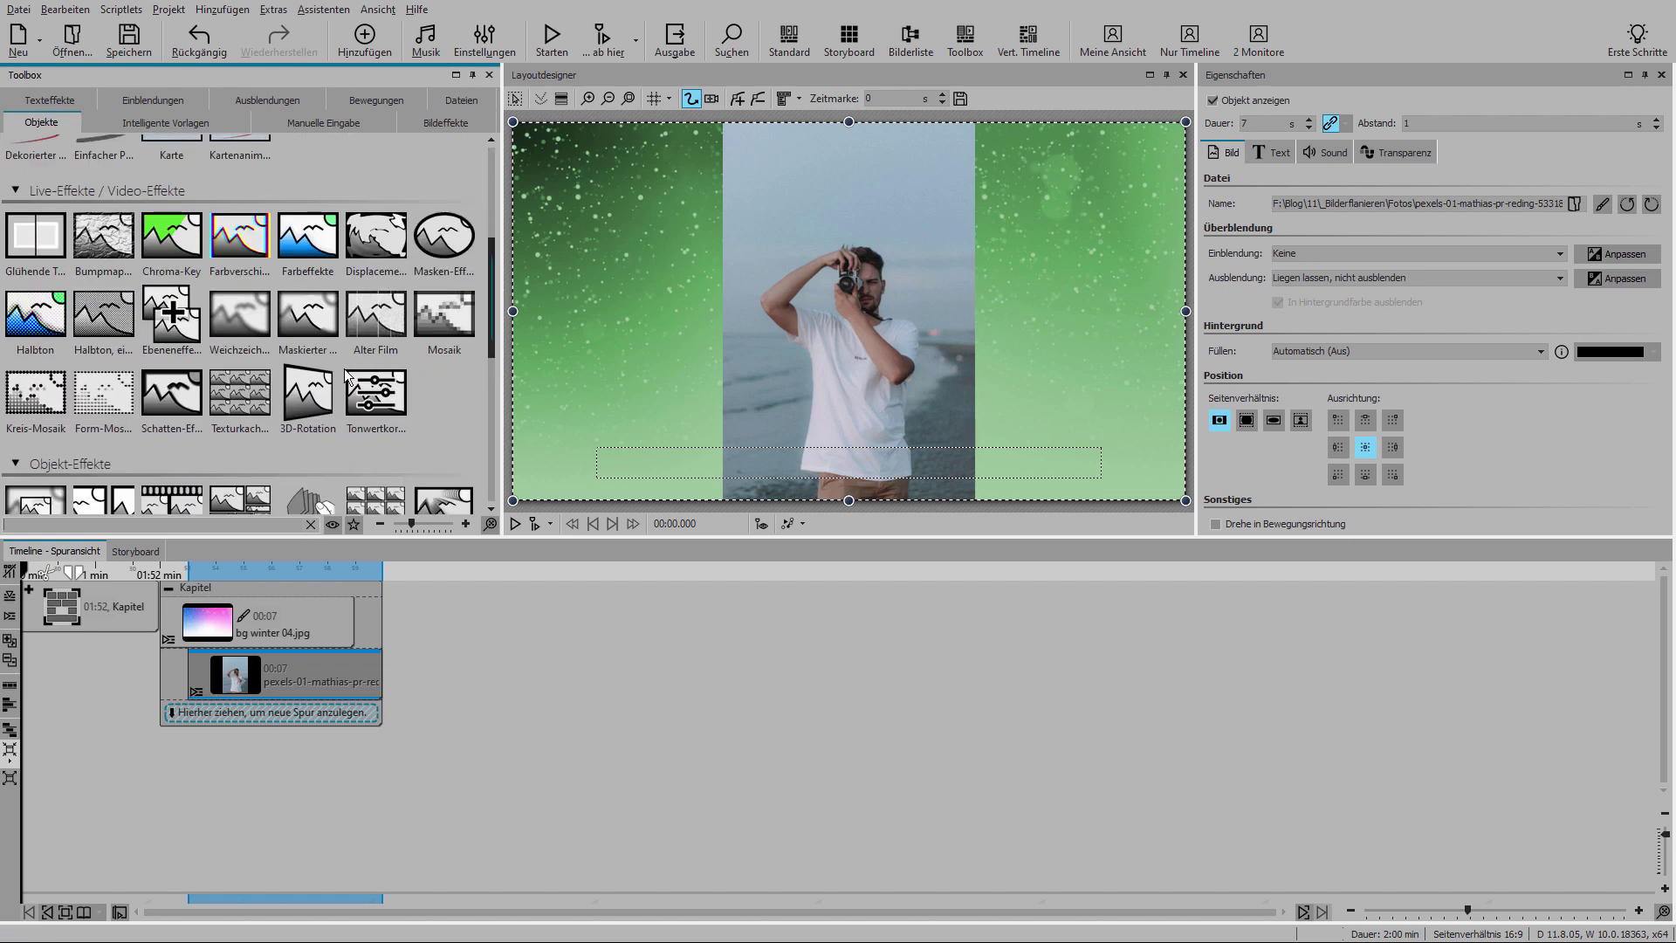
pyautogui.moveTo(307, 397); pyautogui.dragTo(297, 656)
pyautogui.click(342, 677)
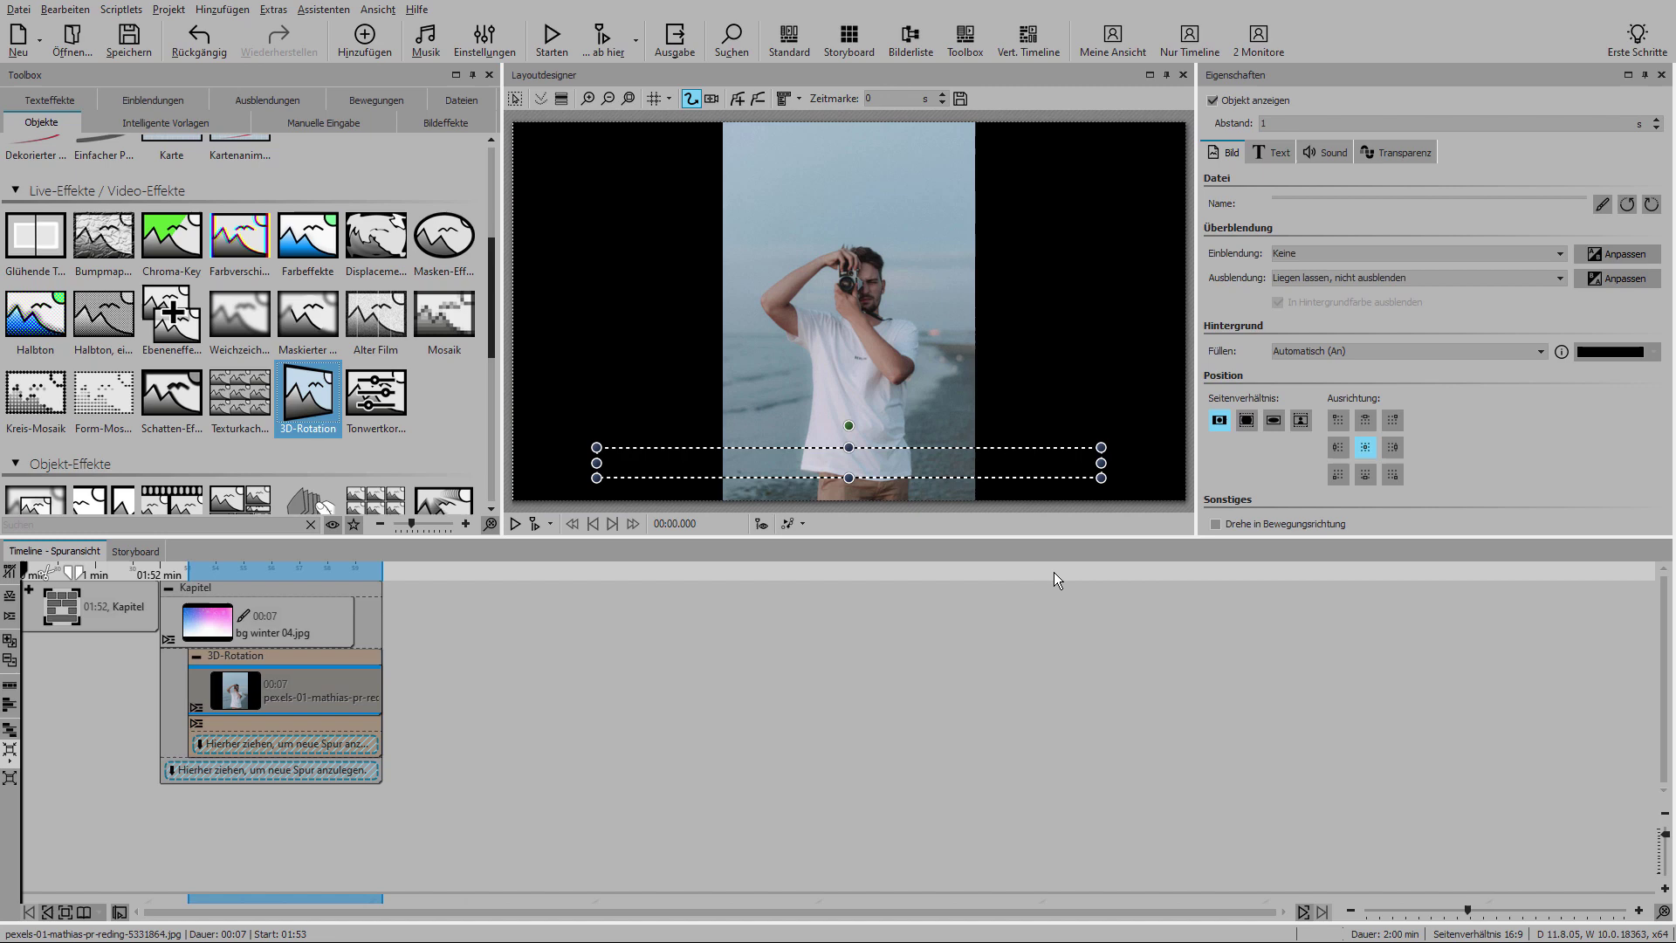
pyautogui.click(1352, 349)
pyautogui.click(1338, 363)
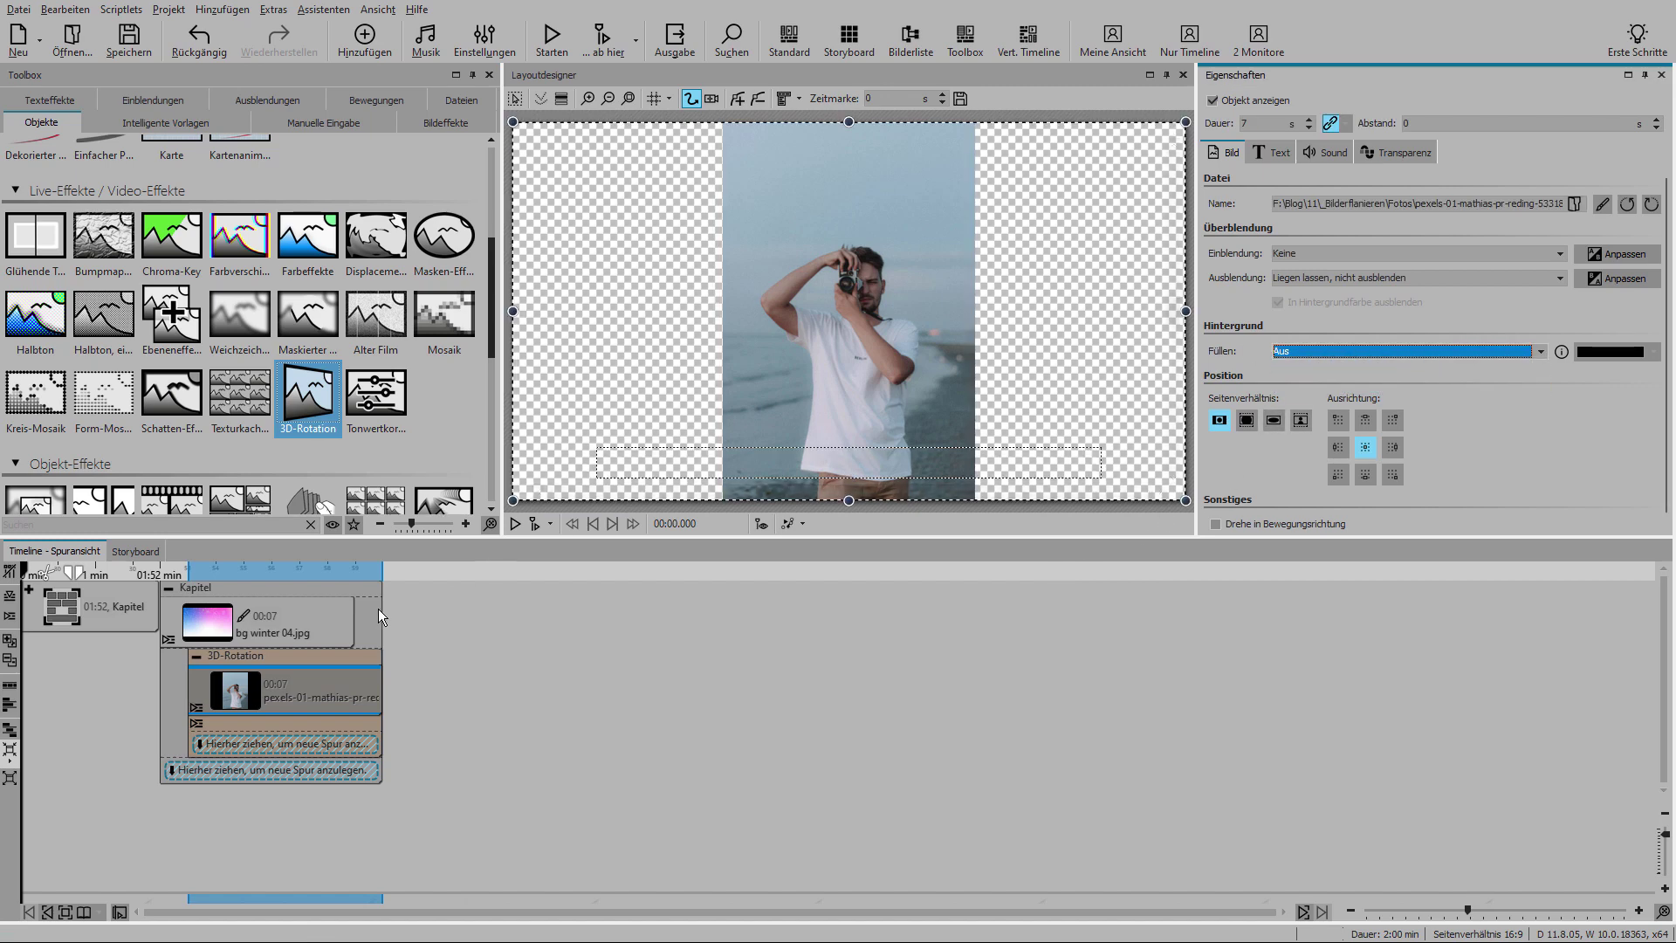
# Step: Reduce the height of the 3D-Rotation effect's frame and center it vertically in the layout
pyautogui.click(300, 655)
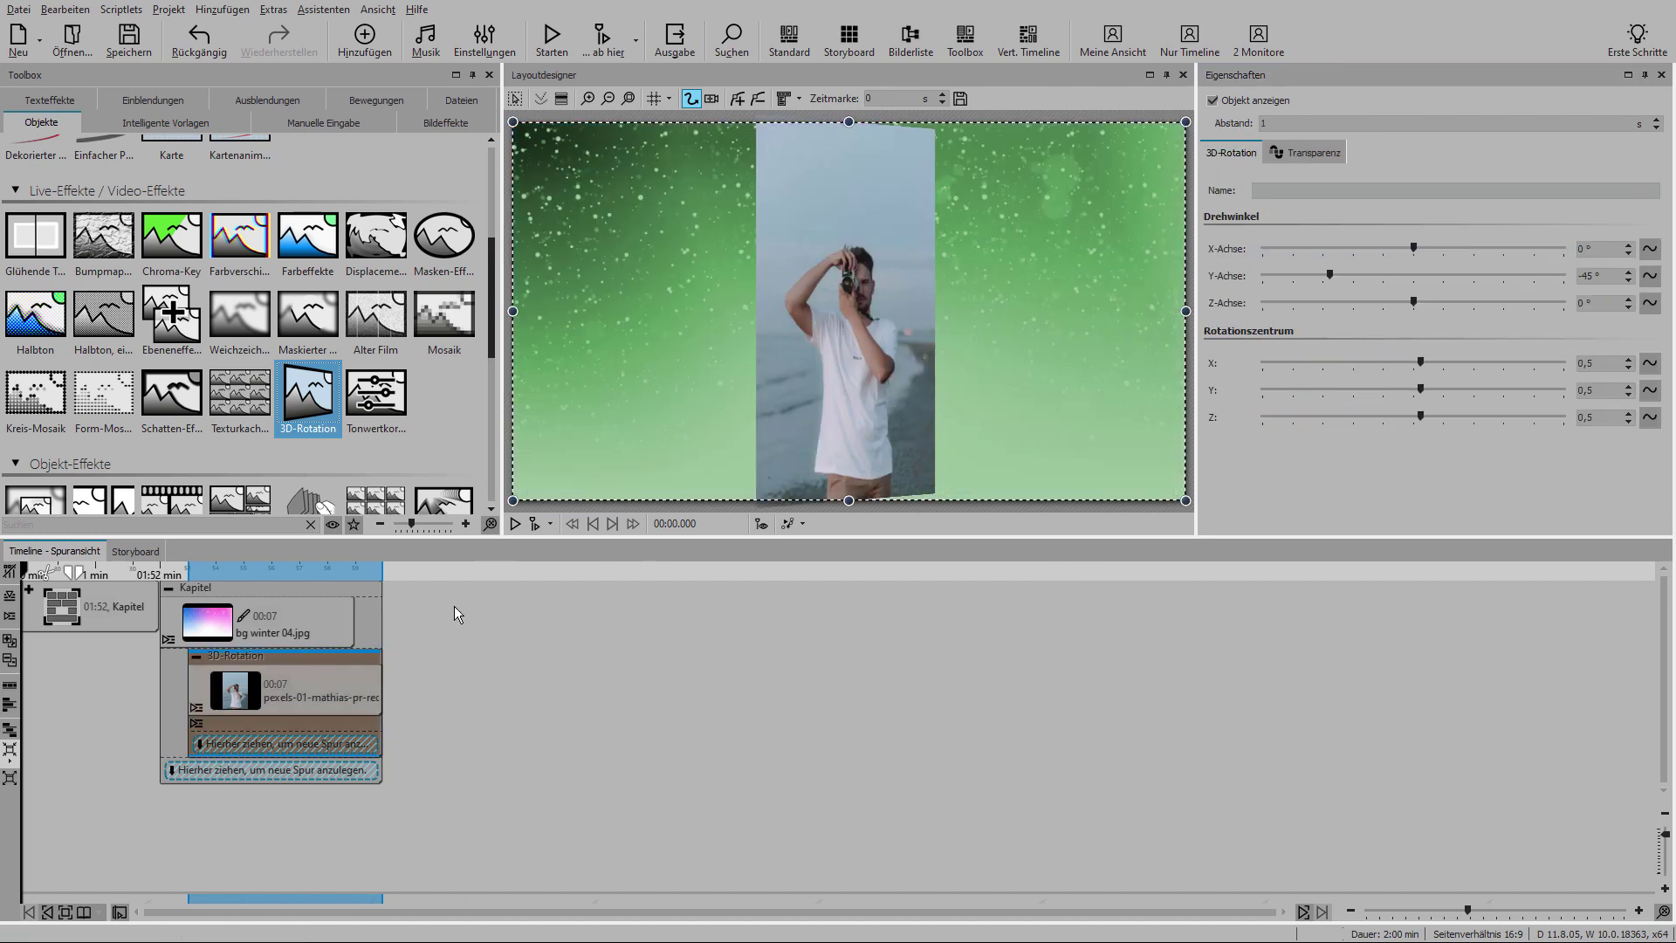
pyautogui.moveTo(849, 500); pyautogui.dragTo(848, 462)
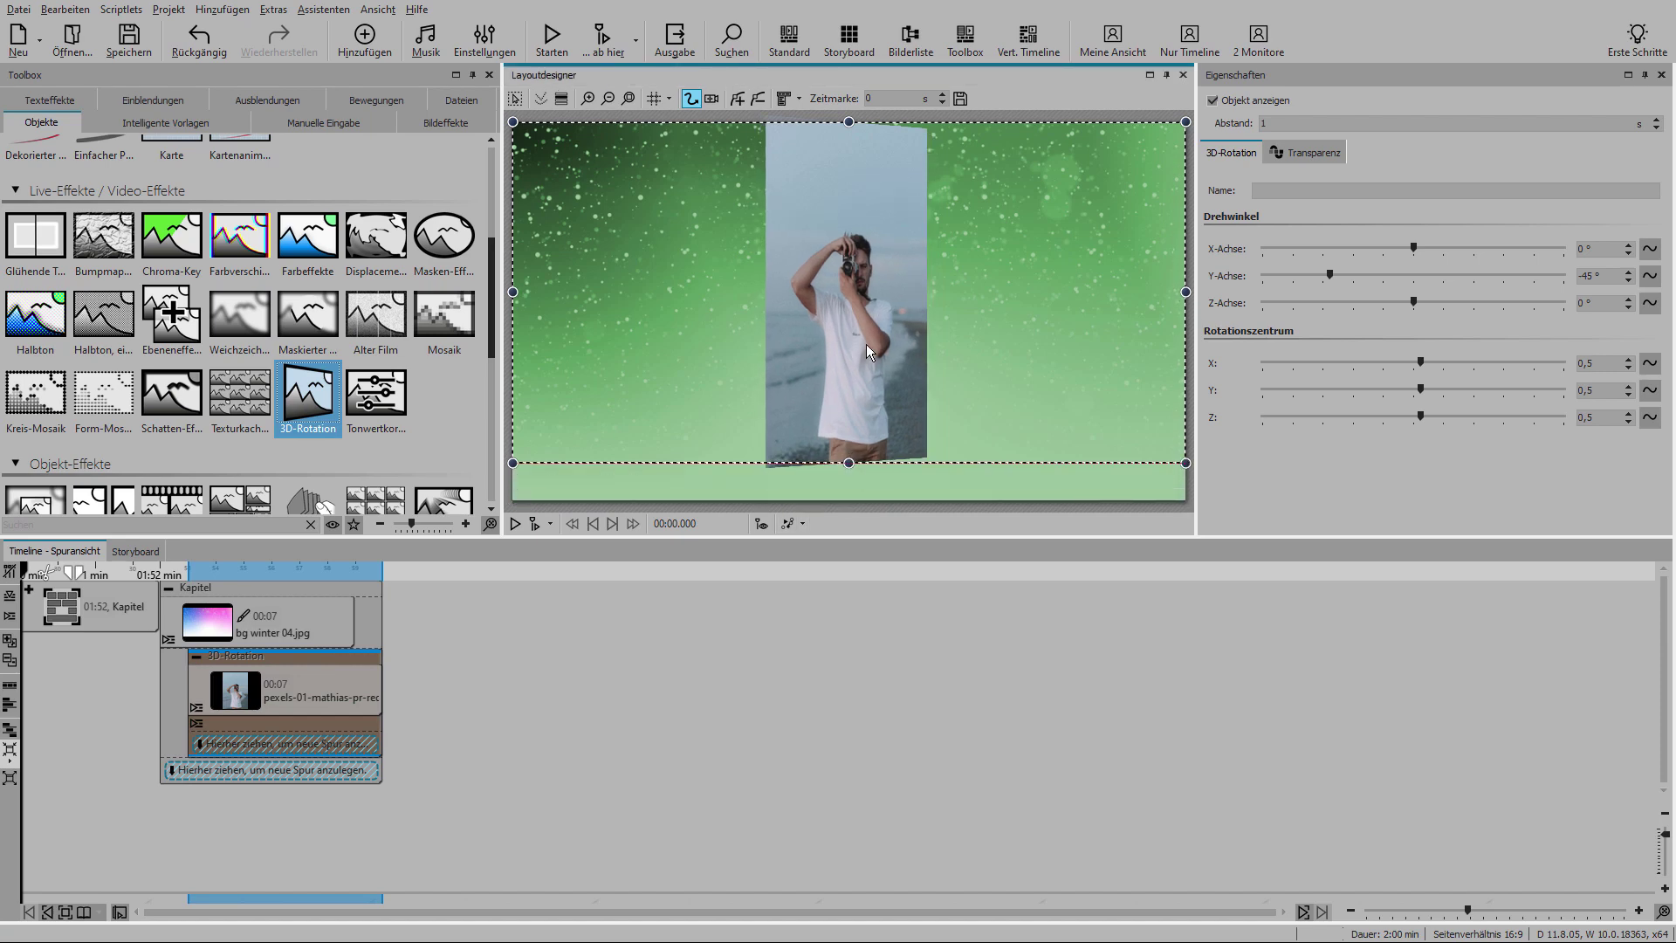
pyautogui.moveTo(867, 345); pyautogui.dragTo(859, 326)
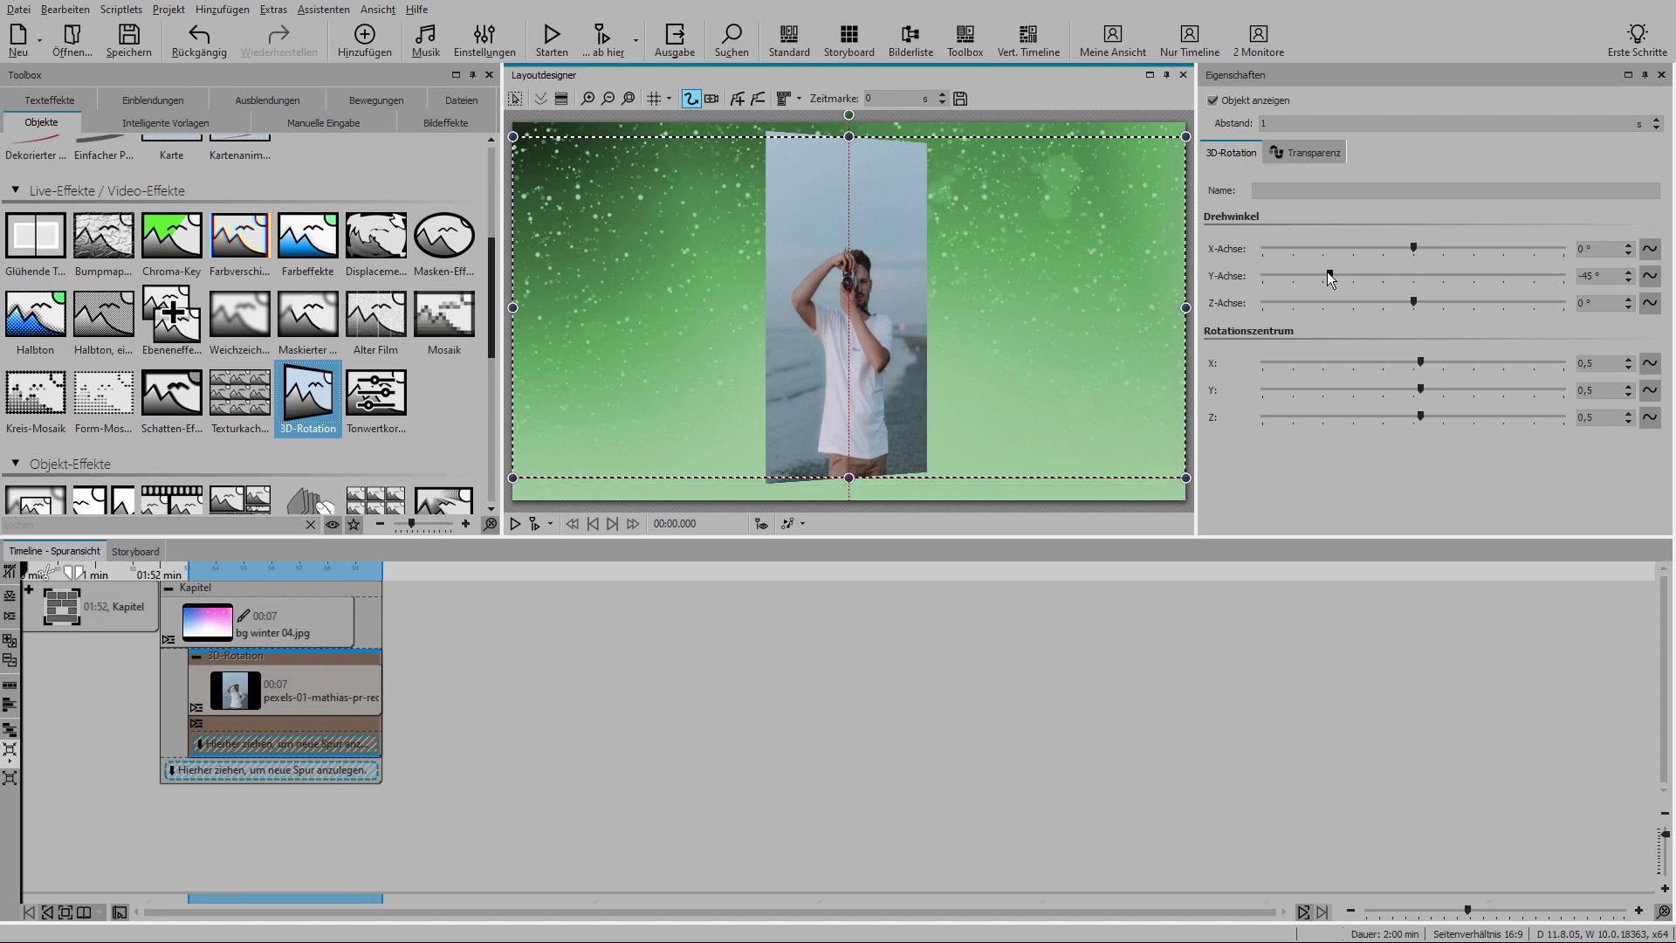
# Step: Set the 3D-Rotation's Z rotation center to 4 and adjust the Y-axis angle to about 0.4°
pyautogui.moveTo(1329, 277); pyautogui.dragTo(1417, 281)
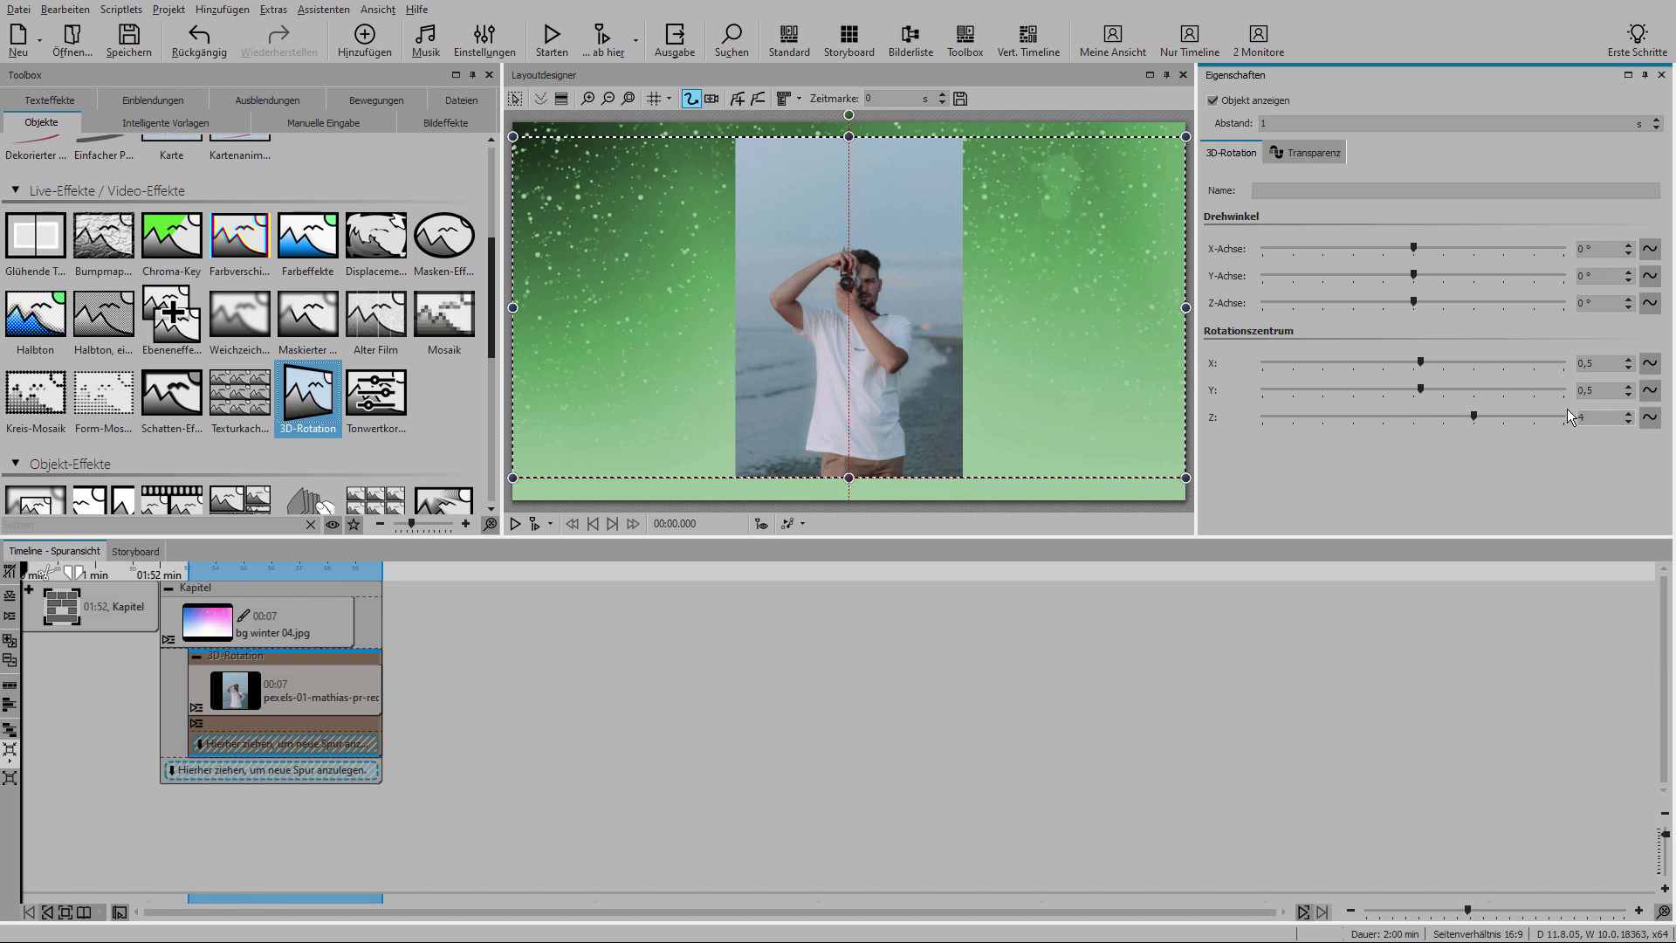
pyautogui.click(1415, 276)
pyautogui.moveTo(1416, 278)
pyautogui.mouseDown()
pyautogui.moveTo(1375, 281)
pyautogui.moveTo(1470, 277)
pyautogui.moveTo(1428, 281)
pyautogui.mouseUp()
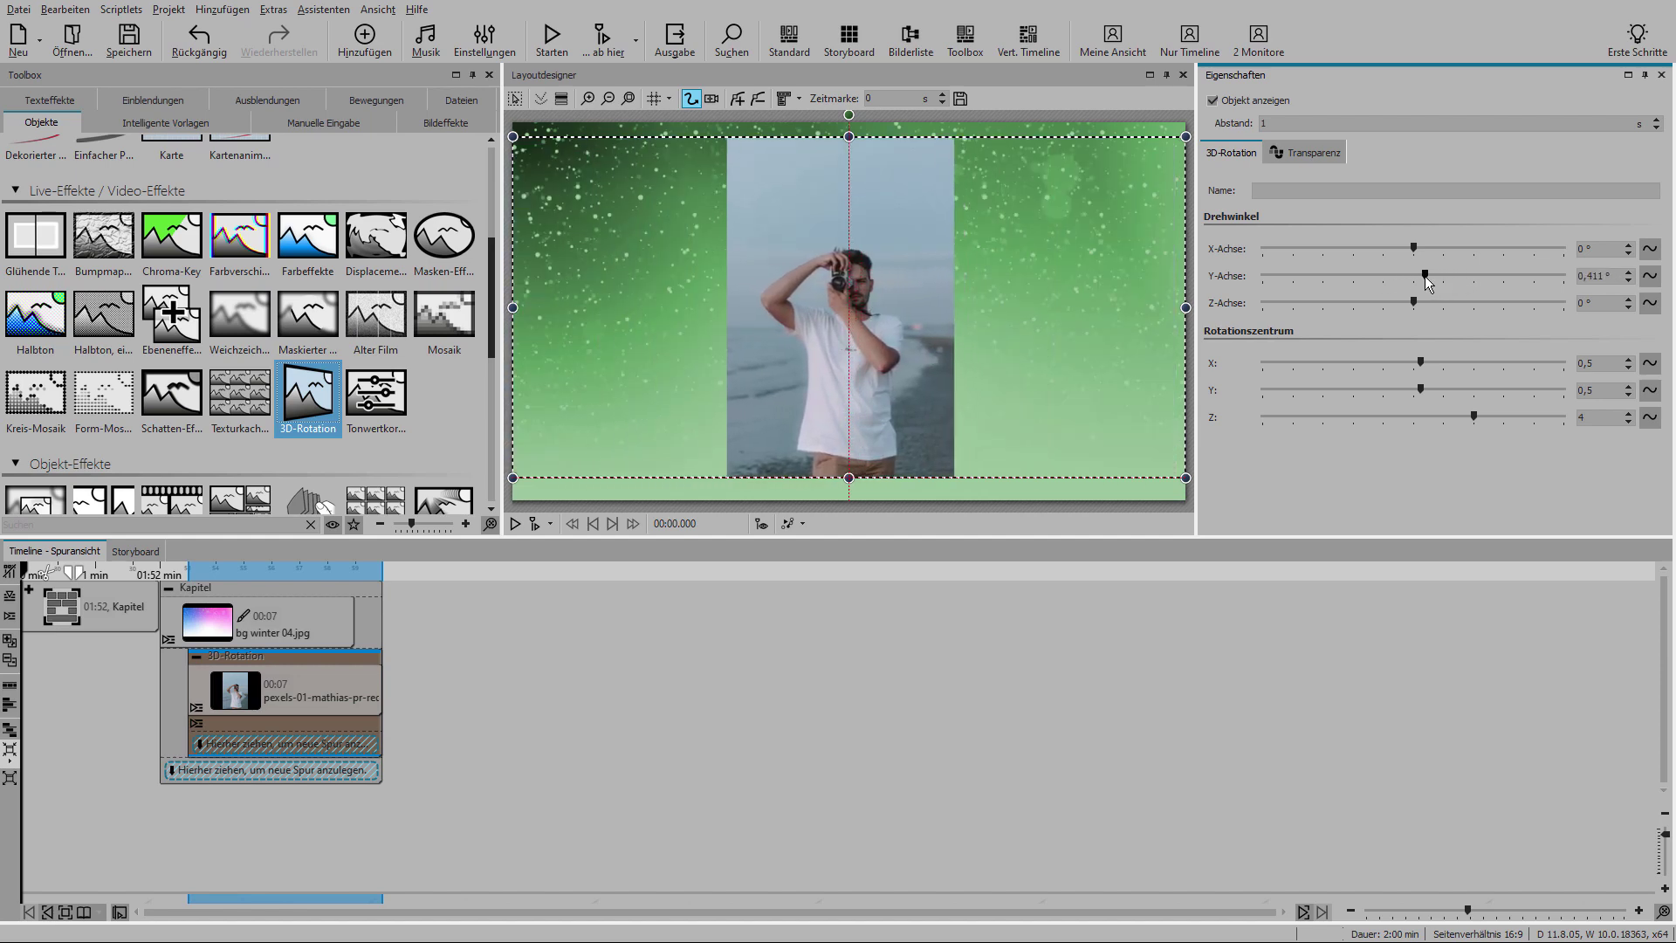
# Step: Animate the Y-axis angle with a curve: about 53° at 0 s, near 0° at about 2 s and 5 s, negative at the end
pyautogui.click(1649, 277)
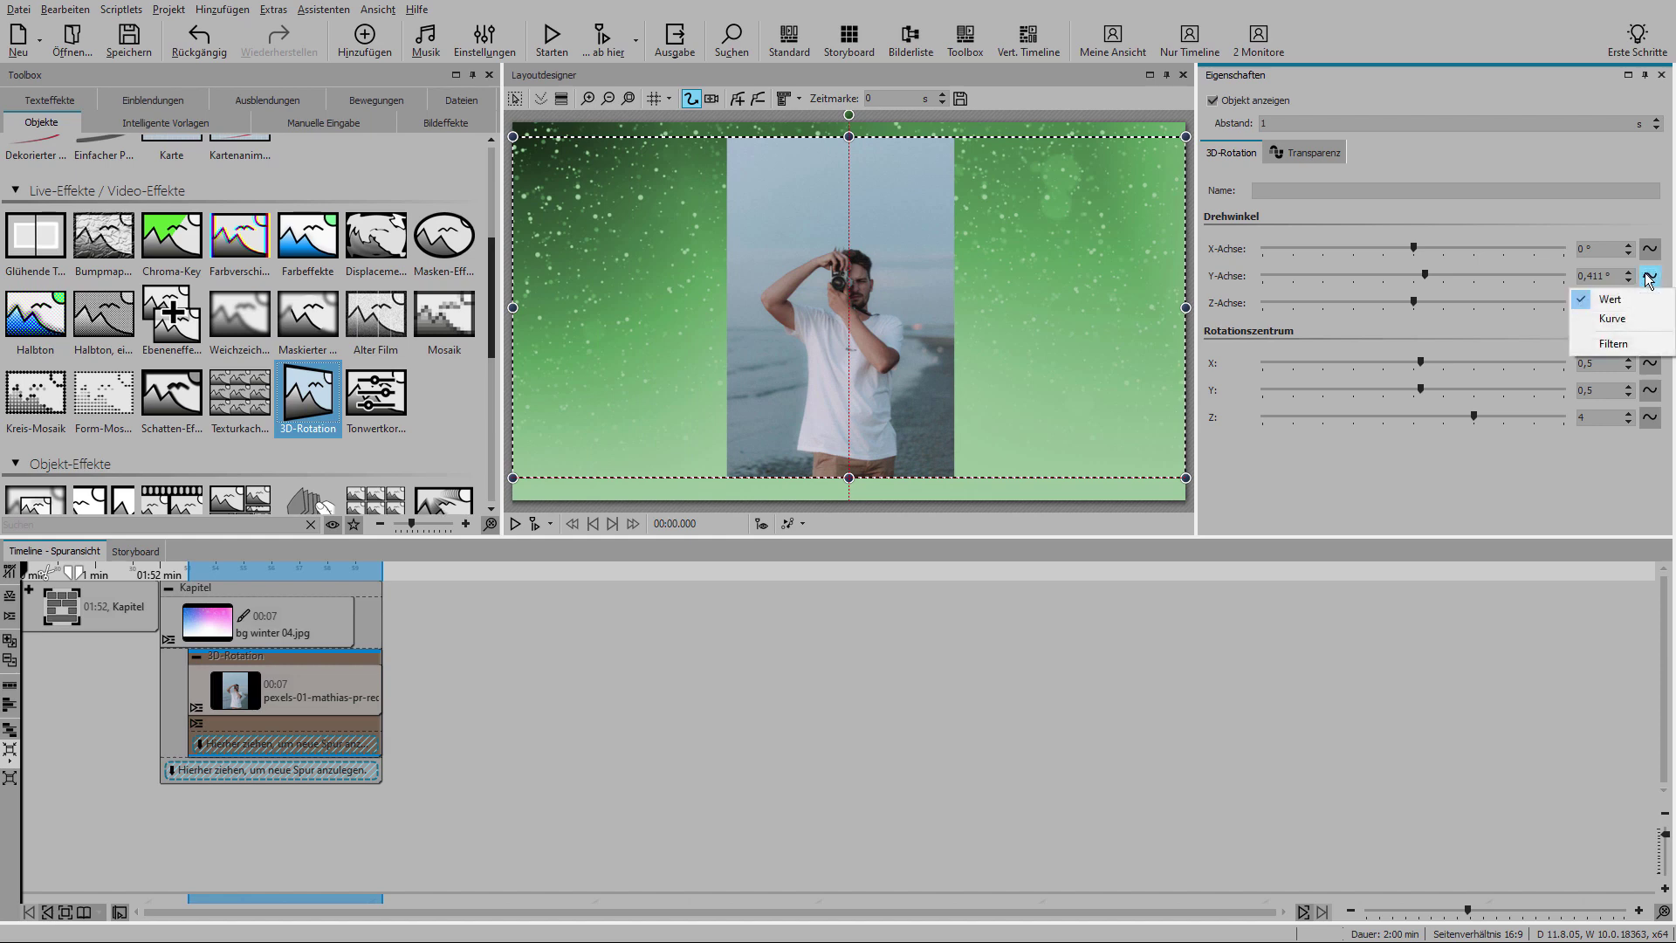
pyautogui.click(1612, 319)
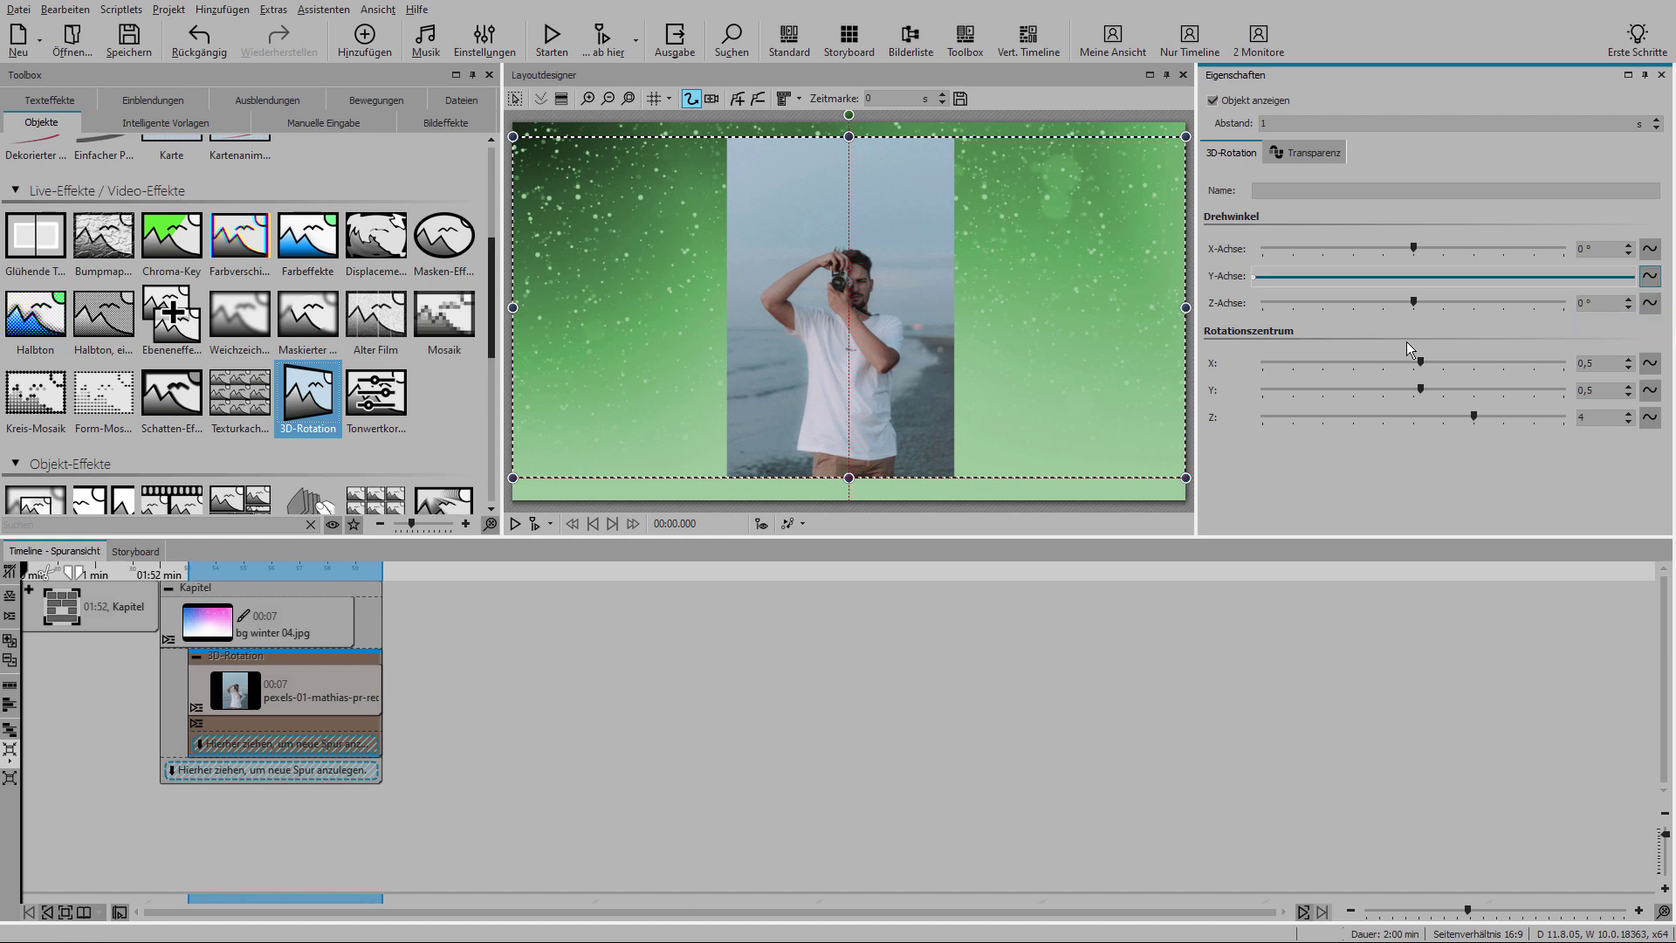
pyautogui.click(1412, 277)
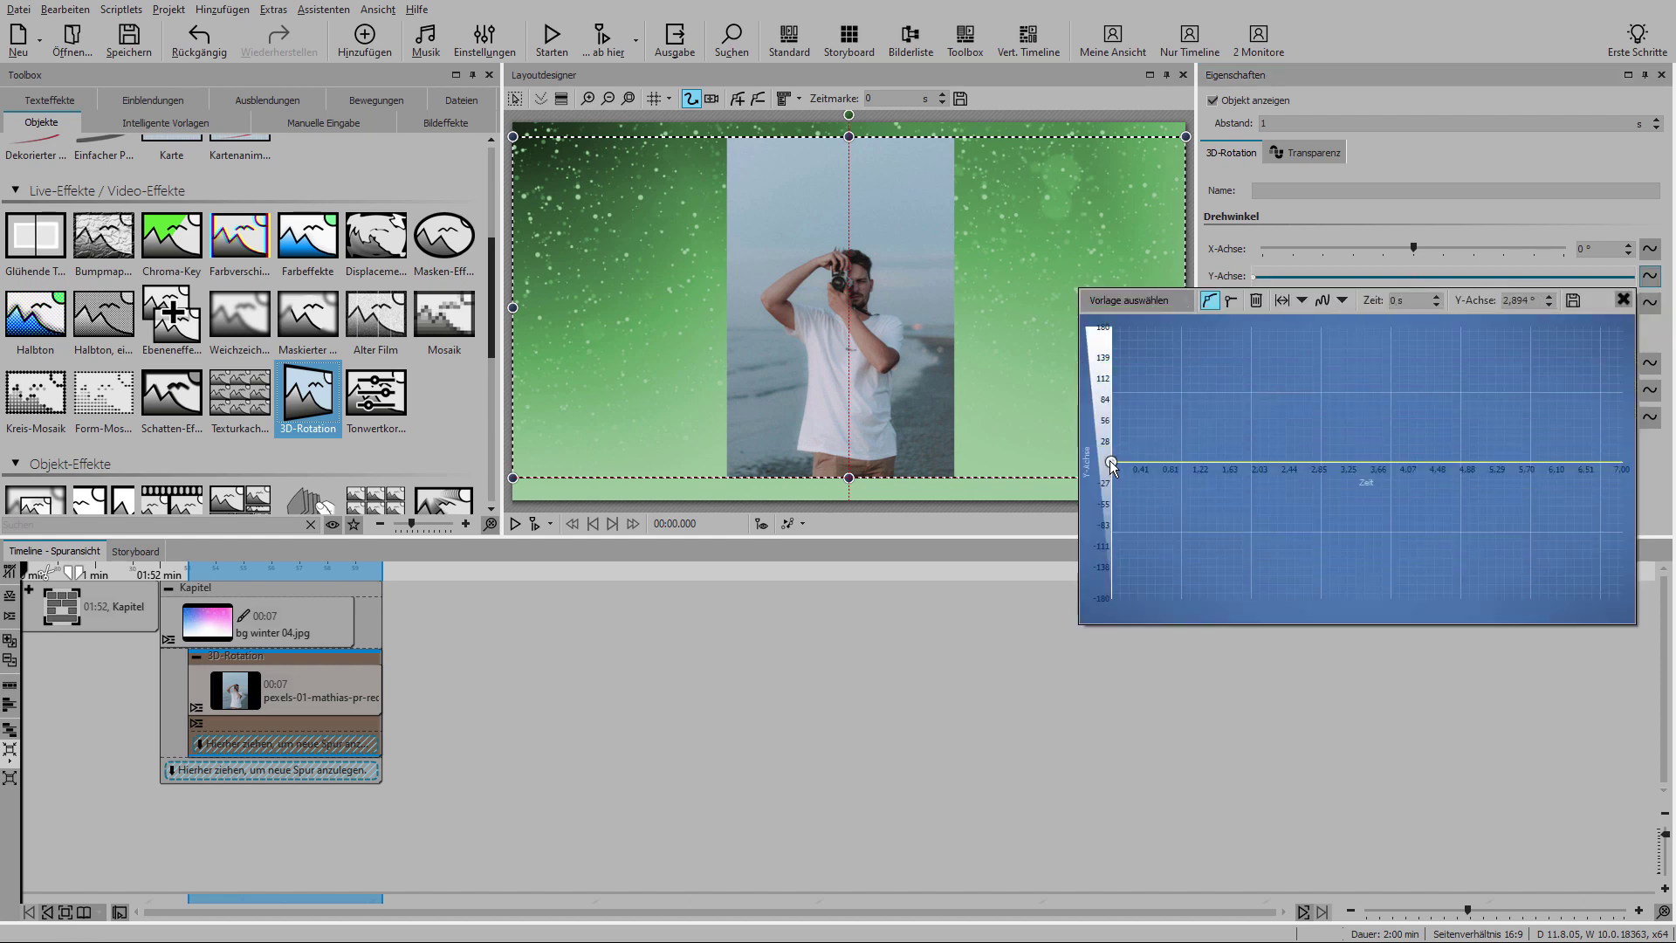
pyautogui.moveTo(1111, 462); pyautogui.dragTo(1107, 425)
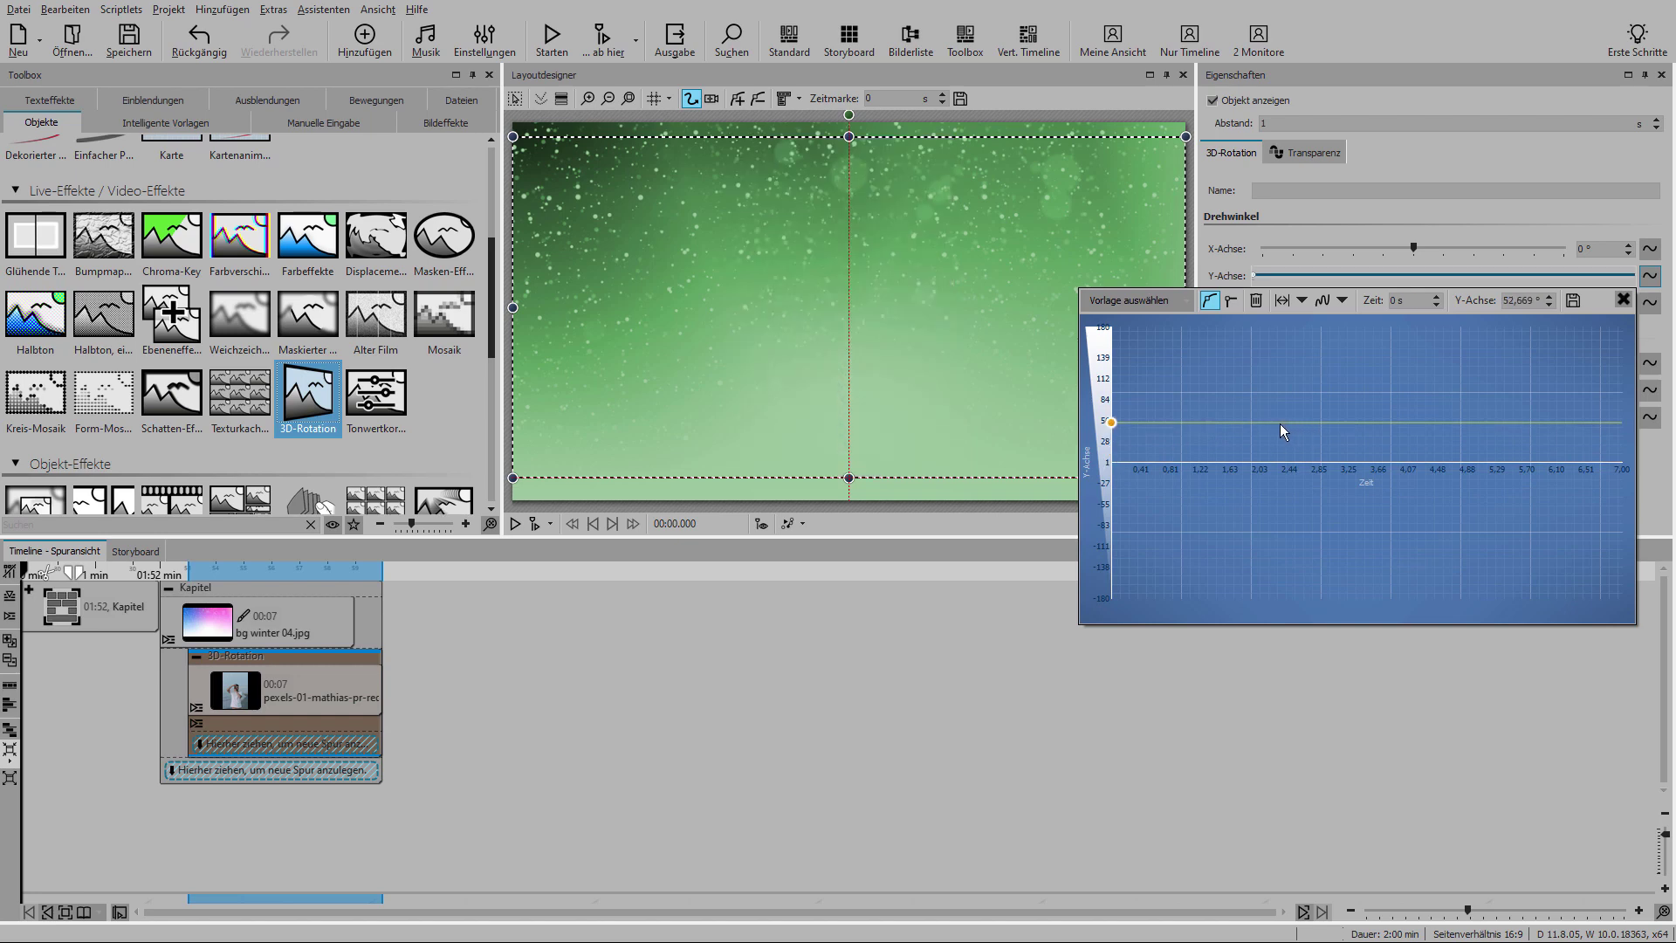
pyautogui.moveTo(1254, 422); pyautogui.dragTo(1258, 462)
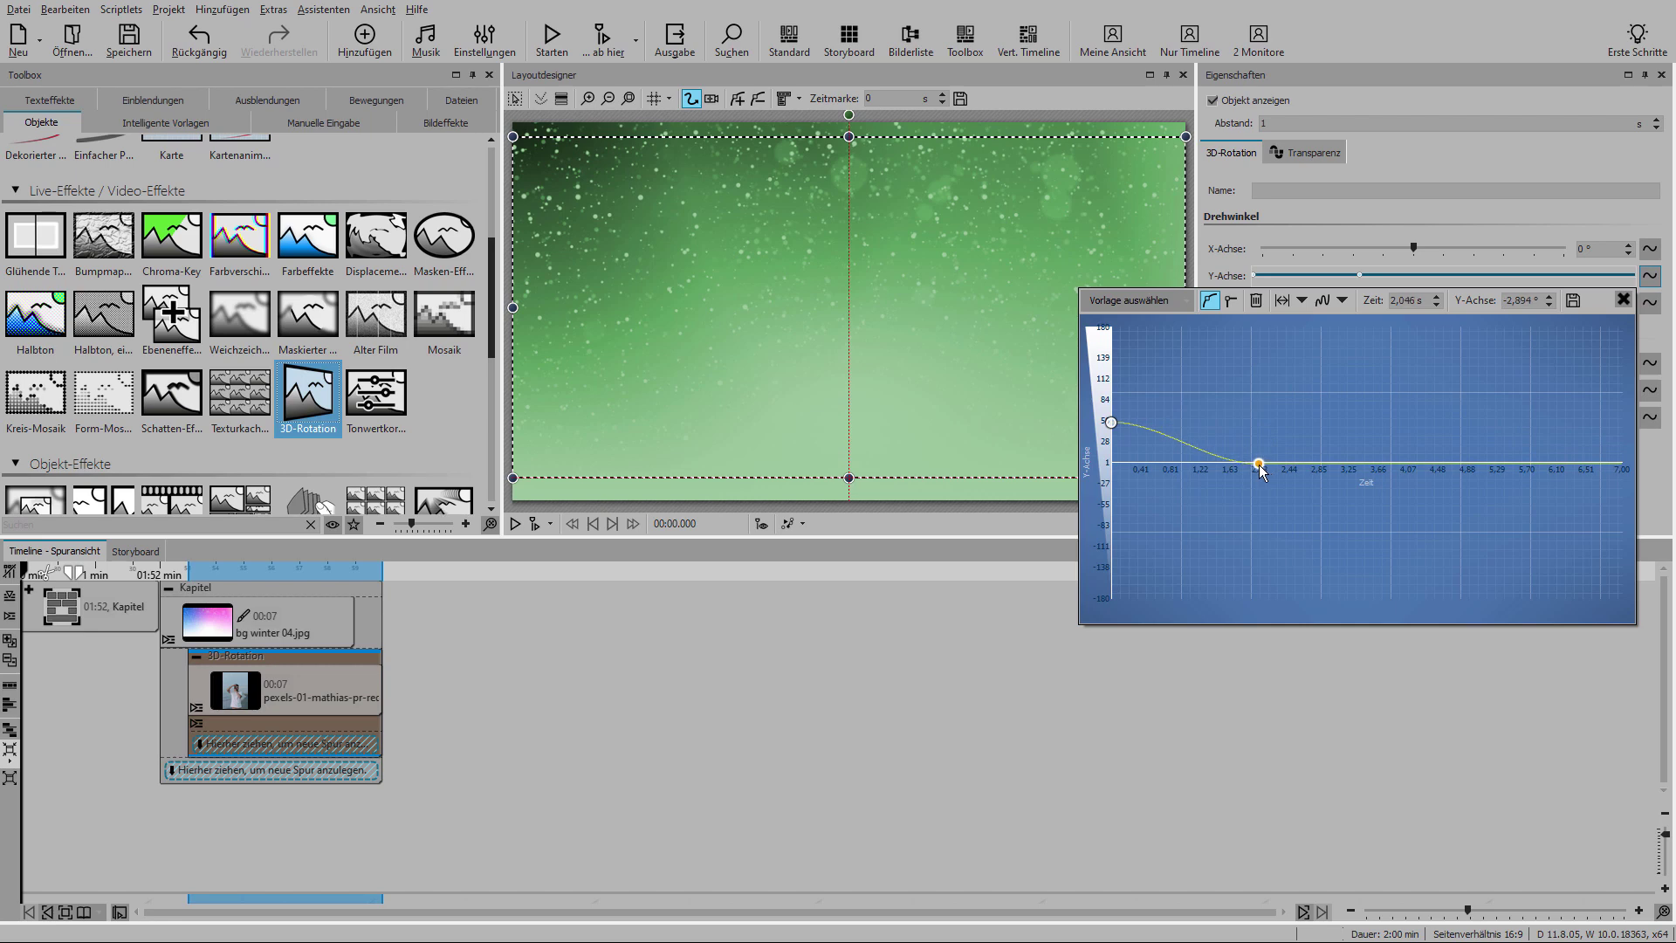
pyautogui.click(1482, 461)
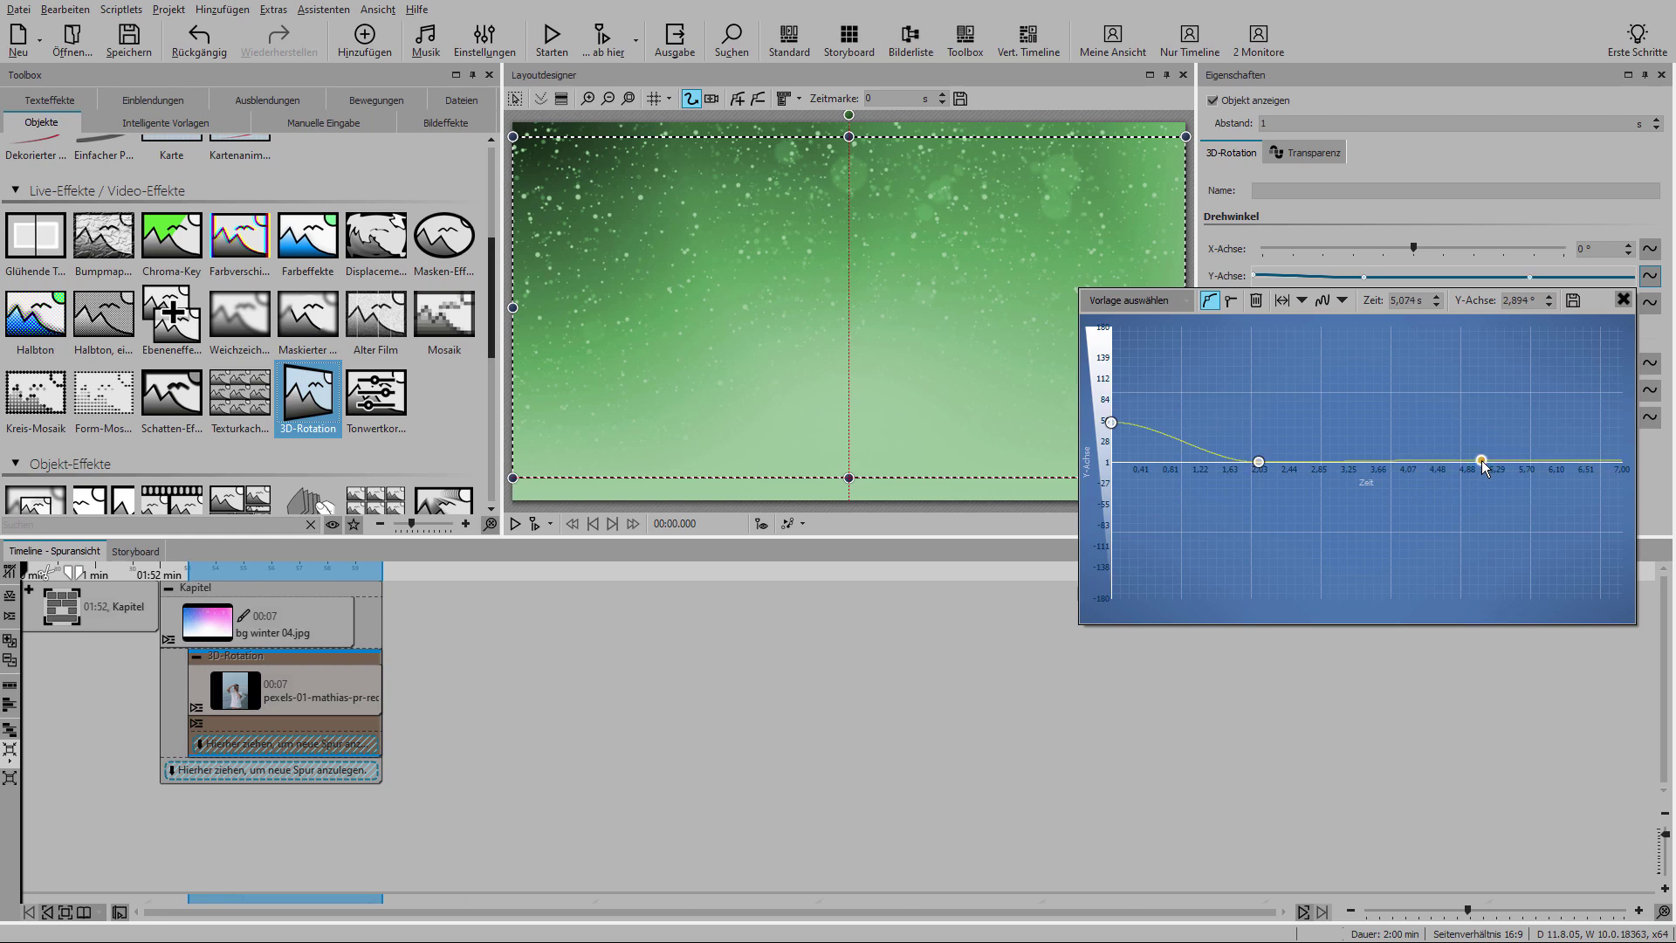
pyautogui.moveTo(1483, 461); pyautogui.dragTo(1481, 466)
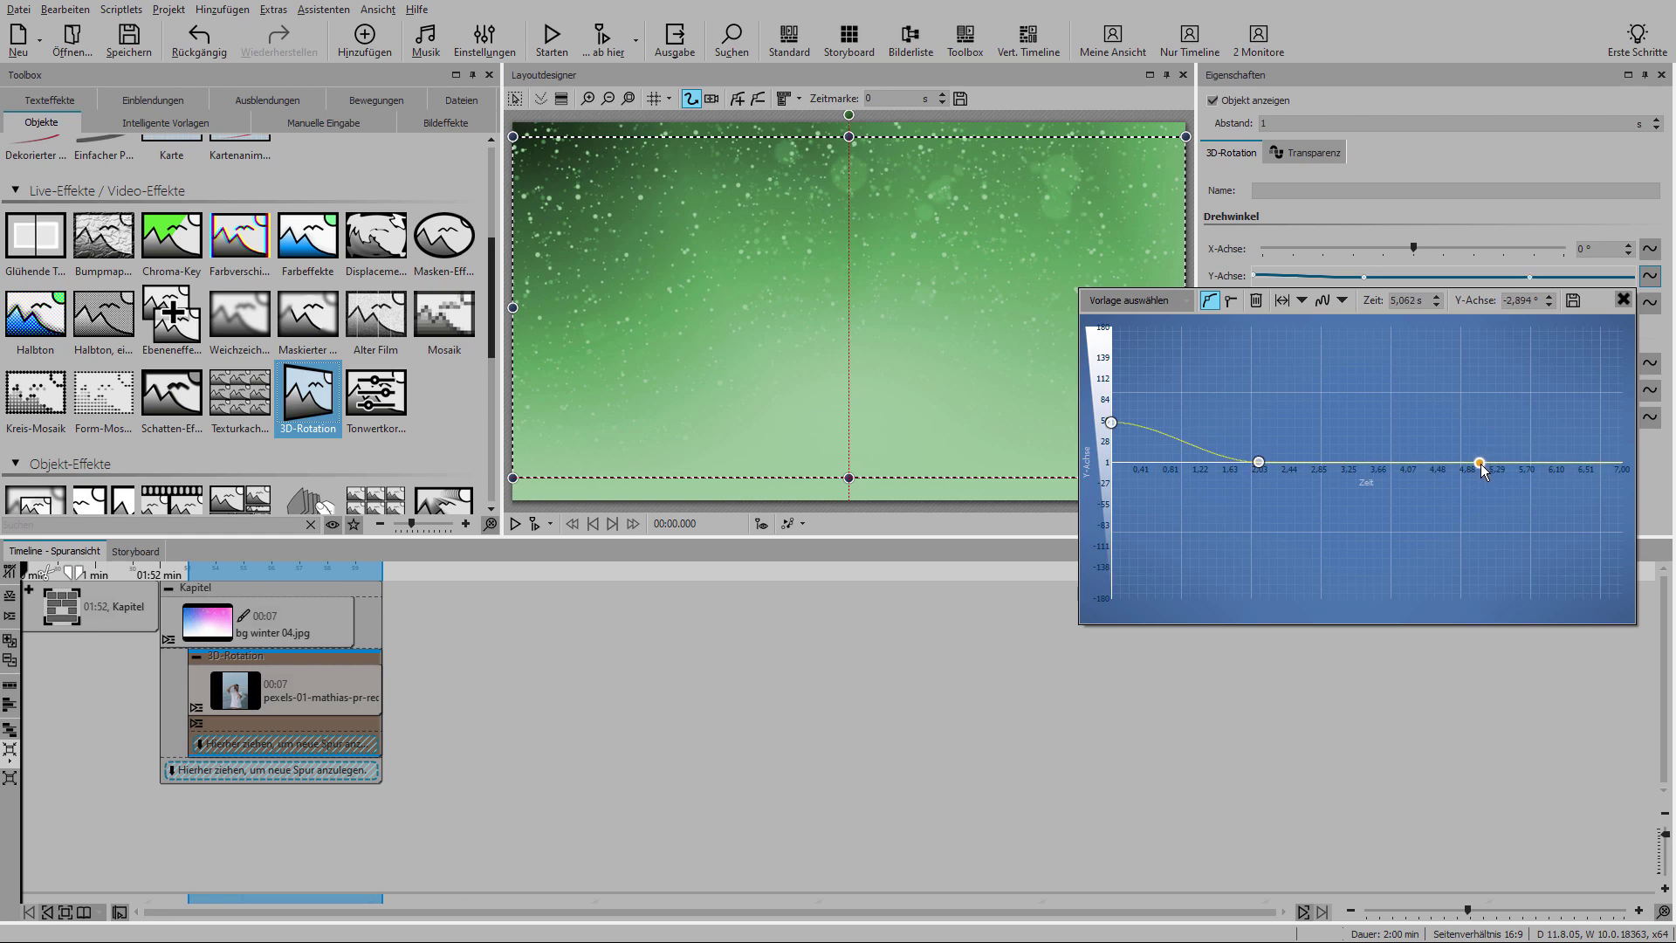
pyautogui.moveTo(1616, 464); pyautogui.dragTo(1661, 512)
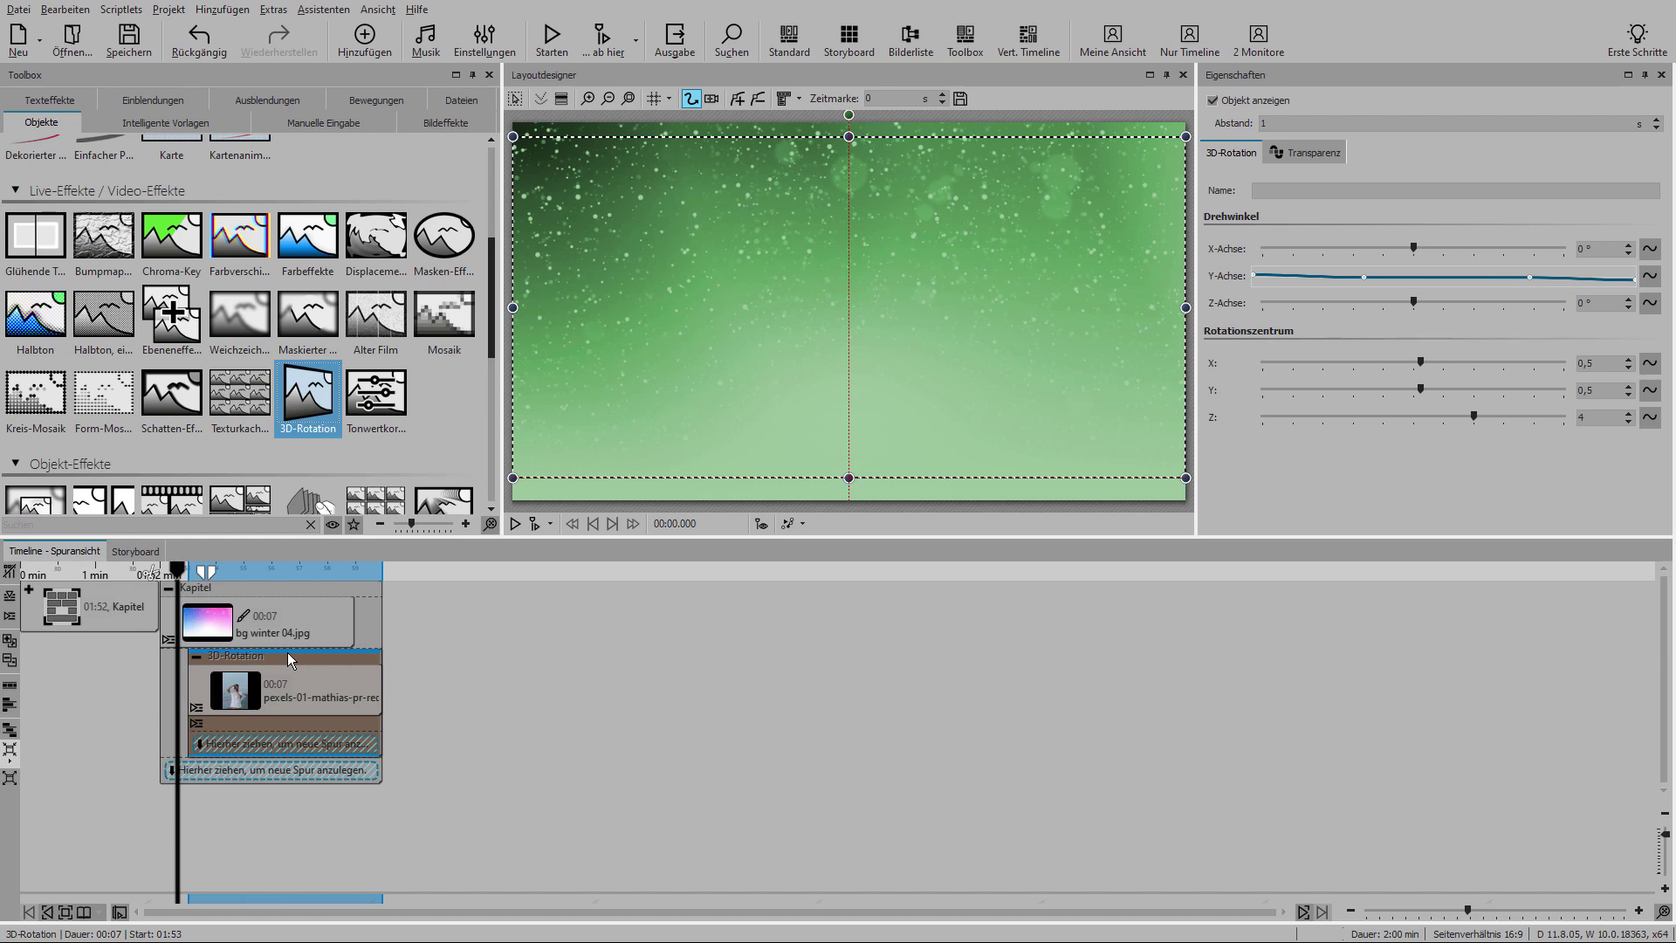
# Step: Paste six copies of the 3D-Rotation photo clip one after another on the chapter's lower track
pyautogui.hotkey('ctrl', 'v')
pyautogui.hotkey('ctrl', 'v')
pyautogui.hotkey('ctrl', 'v')
pyautogui.hotkey('ctrl', 'v')
pyautogui.hotkey('ctrl', 'v')
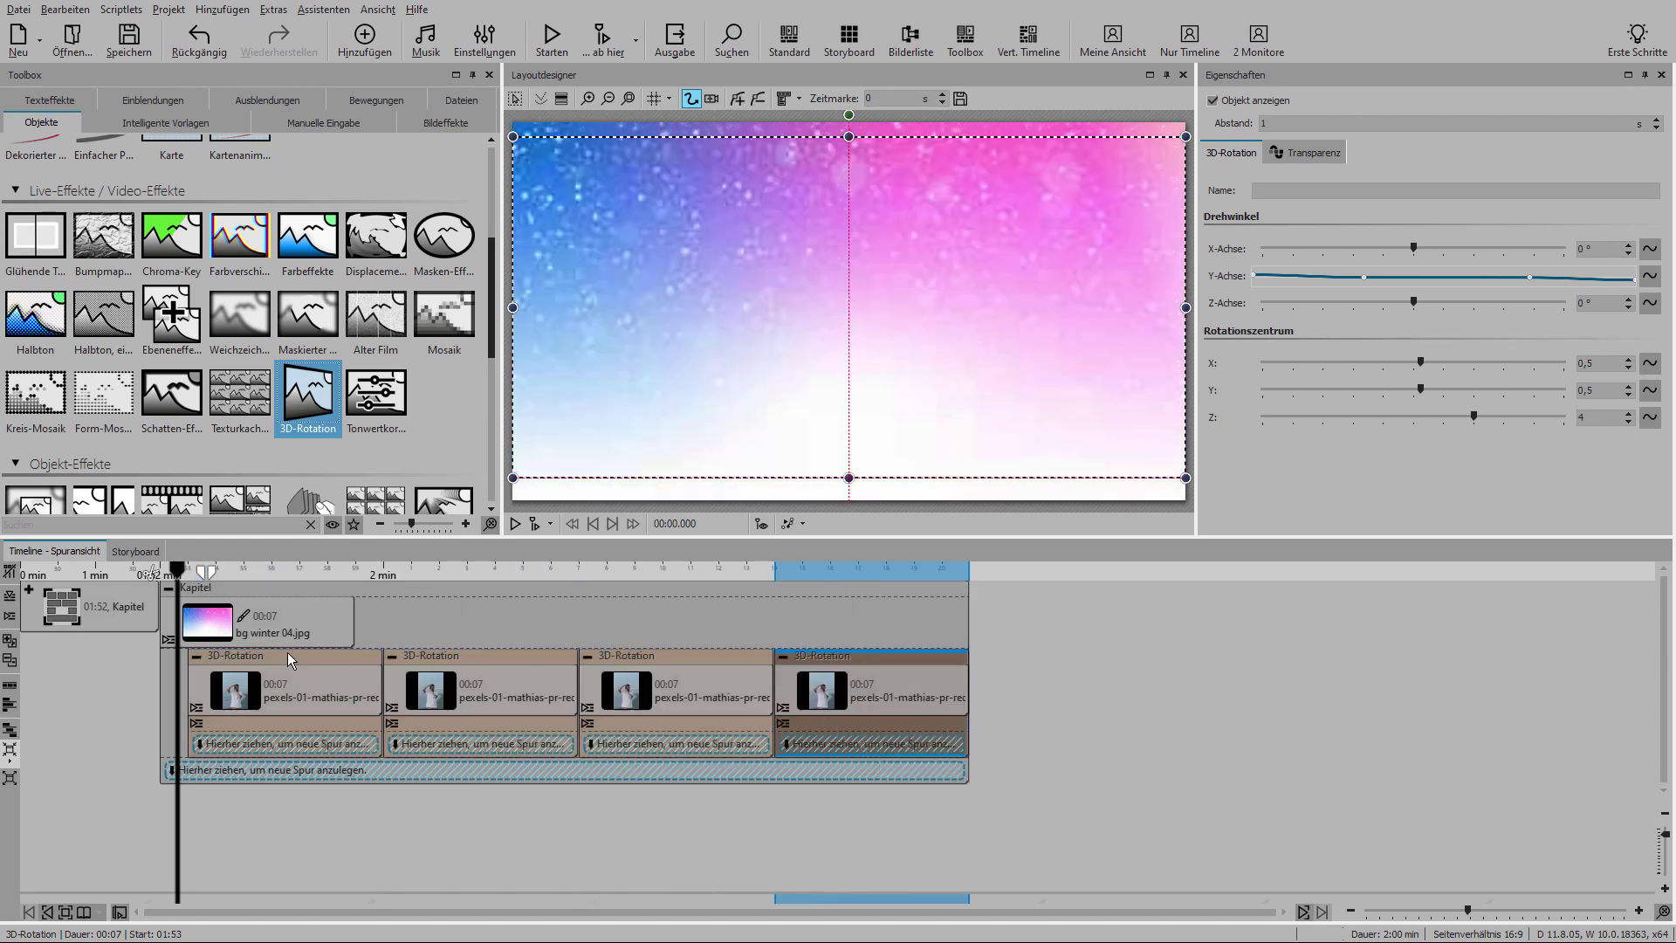
pyautogui.hotkey('ctrl', 'v')
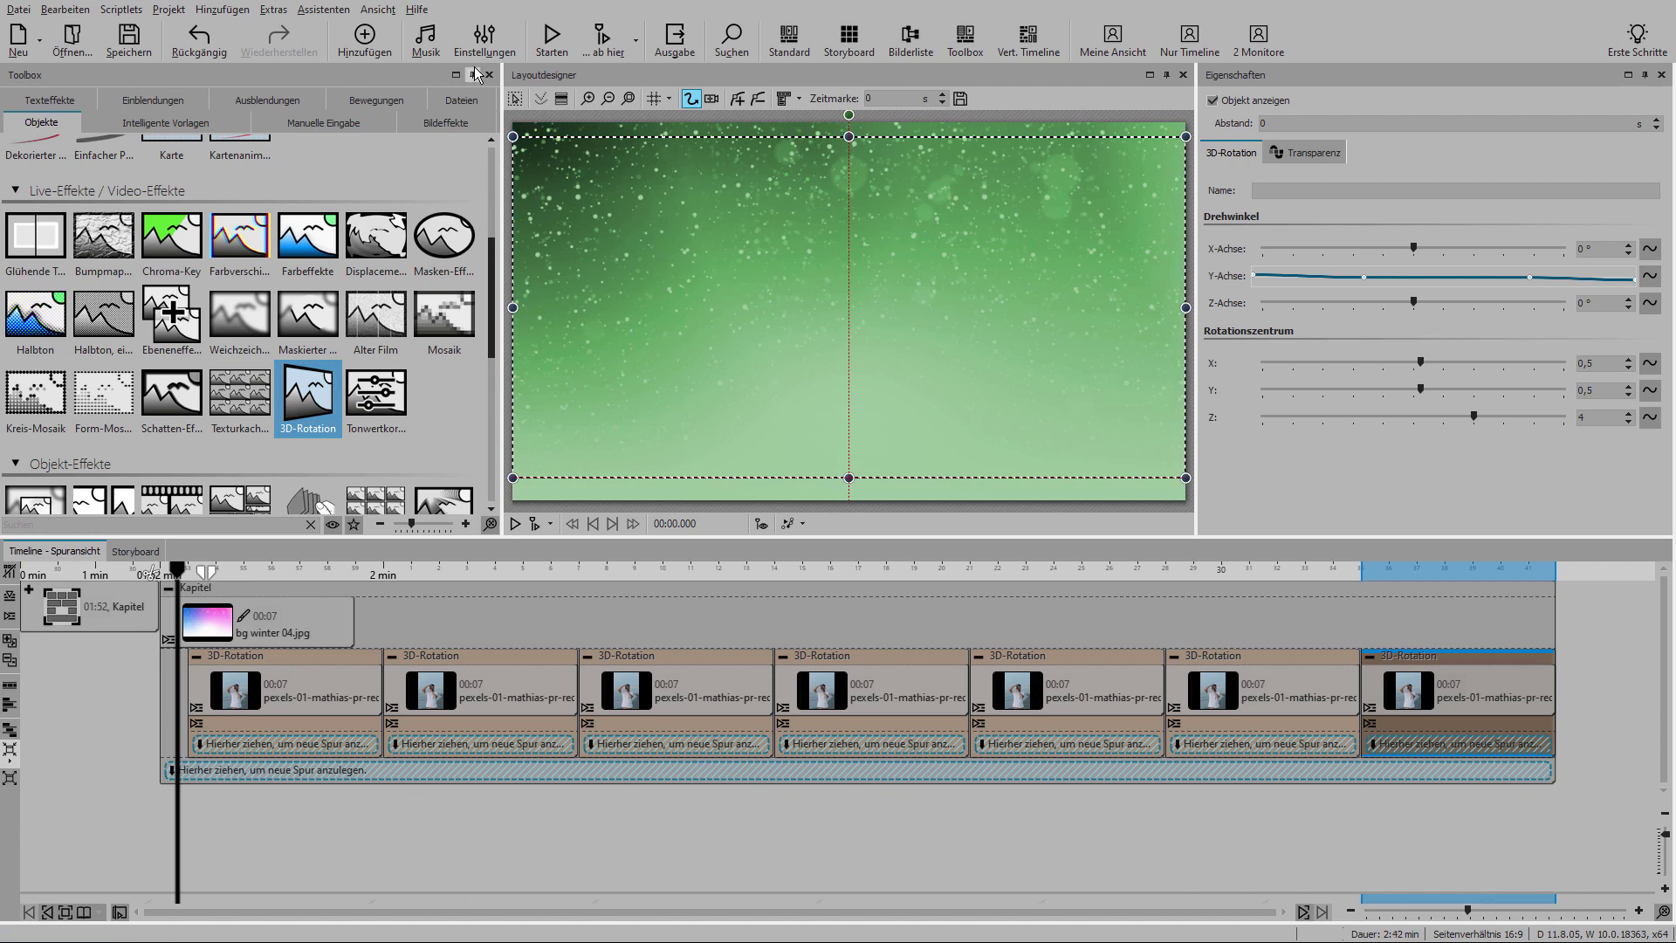
# Step: Replace the photos in the second to seventh 3D-Rotation clips with pexels-02 through pexels-07 from the Fotos folder, in order
pyautogui.click(468, 102)
pyautogui.click(296, 190)
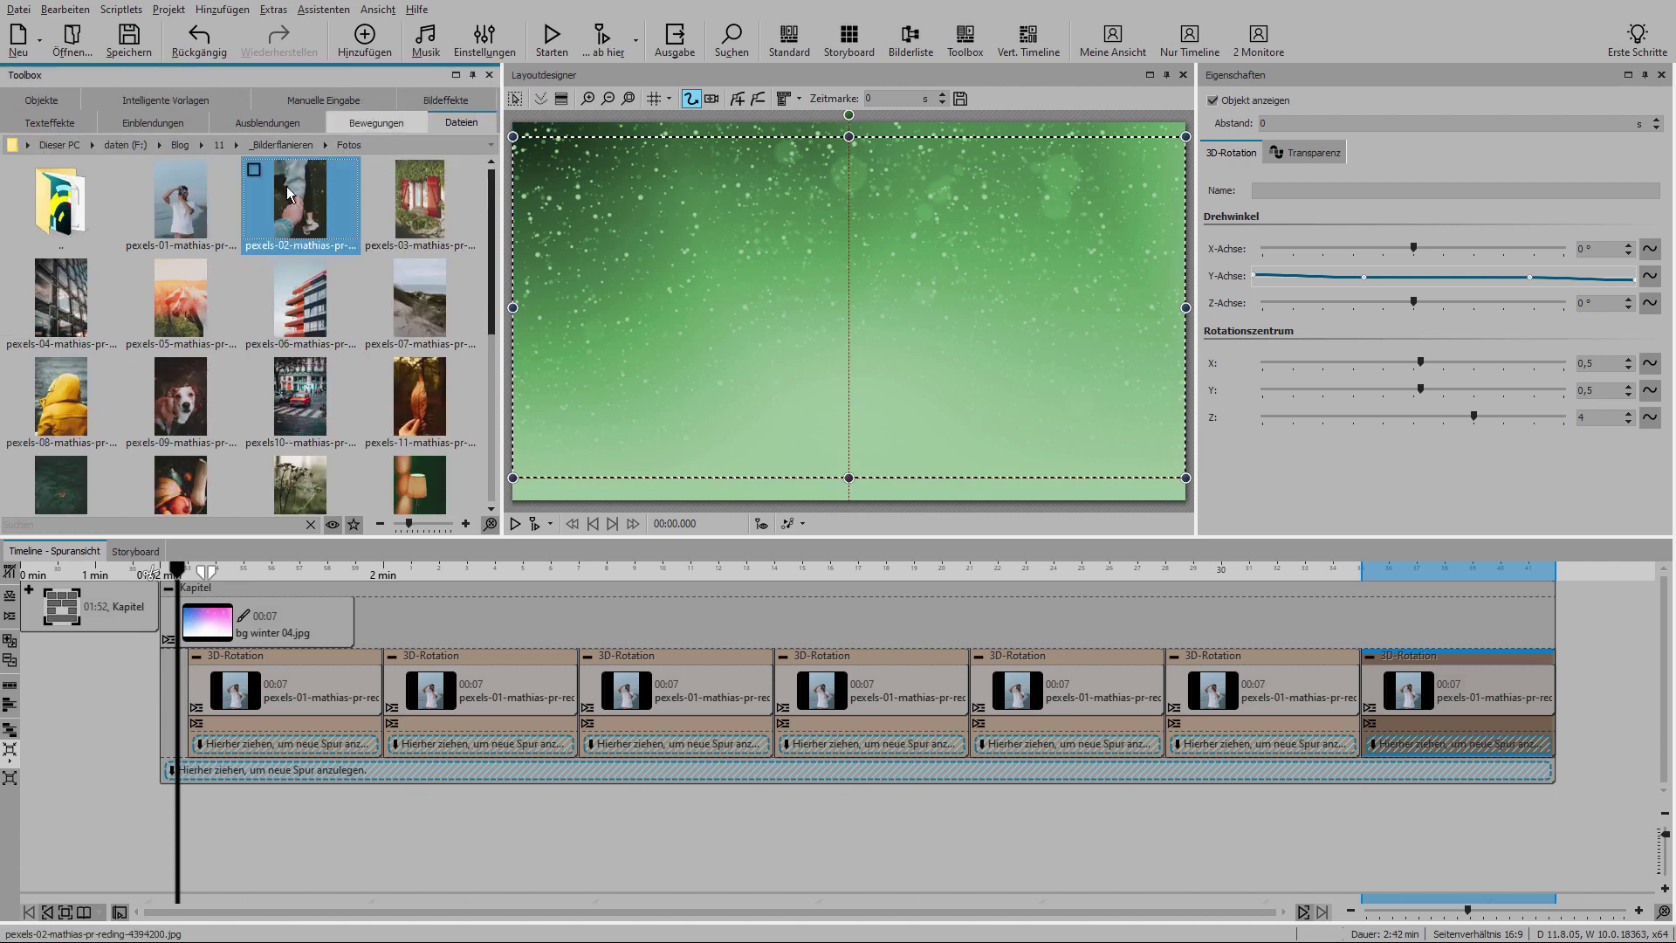
pyautogui.moveTo(391, 627); pyautogui.dragTo(454, 702)
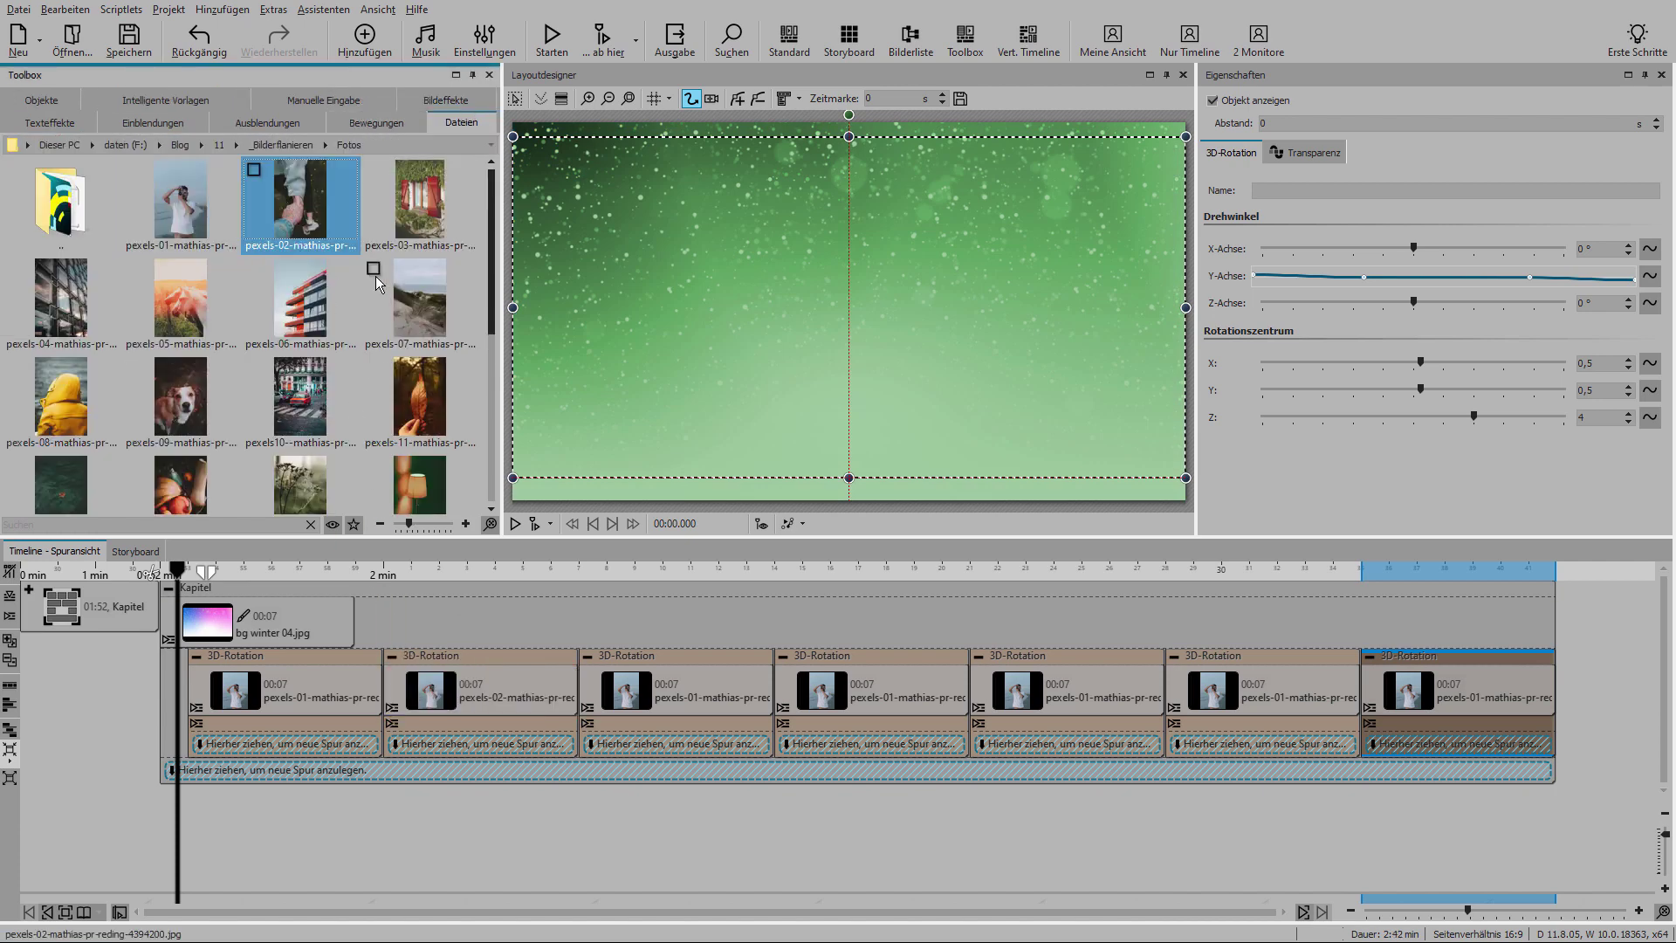
pyautogui.moveTo(428, 211); pyautogui.dragTo(656, 698)
pyautogui.moveTo(61, 296); pyautogui.dragTo(902, 704)
pyautogui.moveTo(181, 299); pyautogui.dragTo(1054, 707)
pyautogui.moveTo(297, 308); pyautogui.dragTo(1252, 694)
pyautogui.moveTo(380, 309); pyautogui.dragTo(1423, 685)
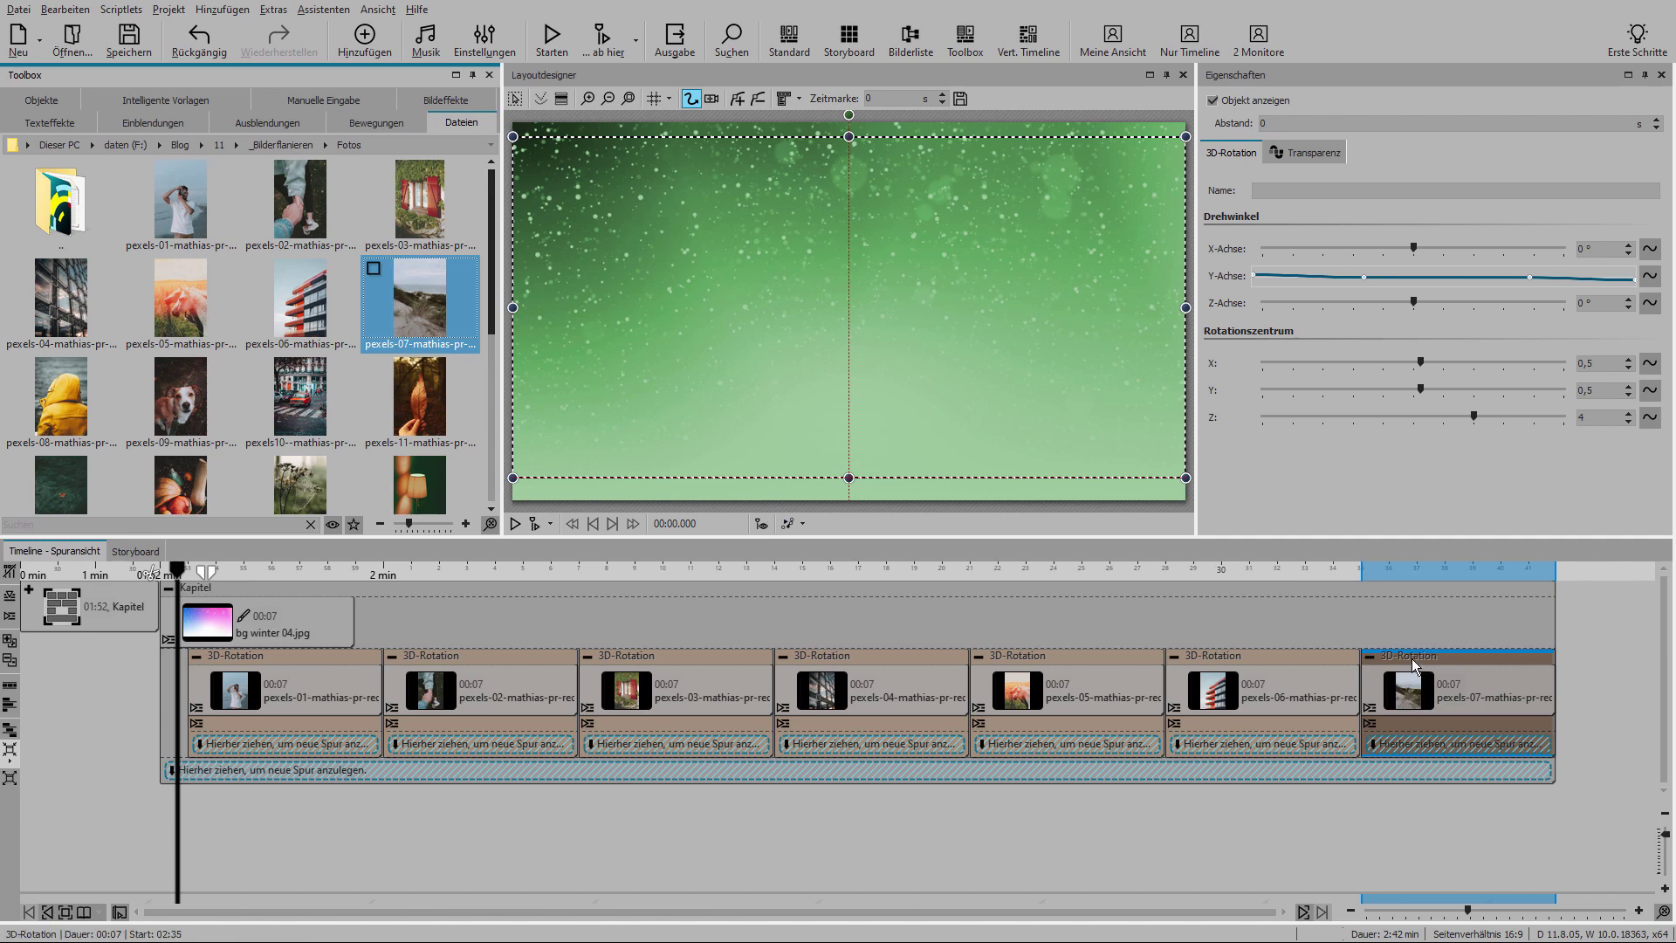
# Step: Paste two more copies of the last 3D-Rotation clip and swap their photos for pexels-08 and pexels-09
pyautogui.hotkey('ctrl', 'c')
pyautogui.hotkey('ctrl', 'v')
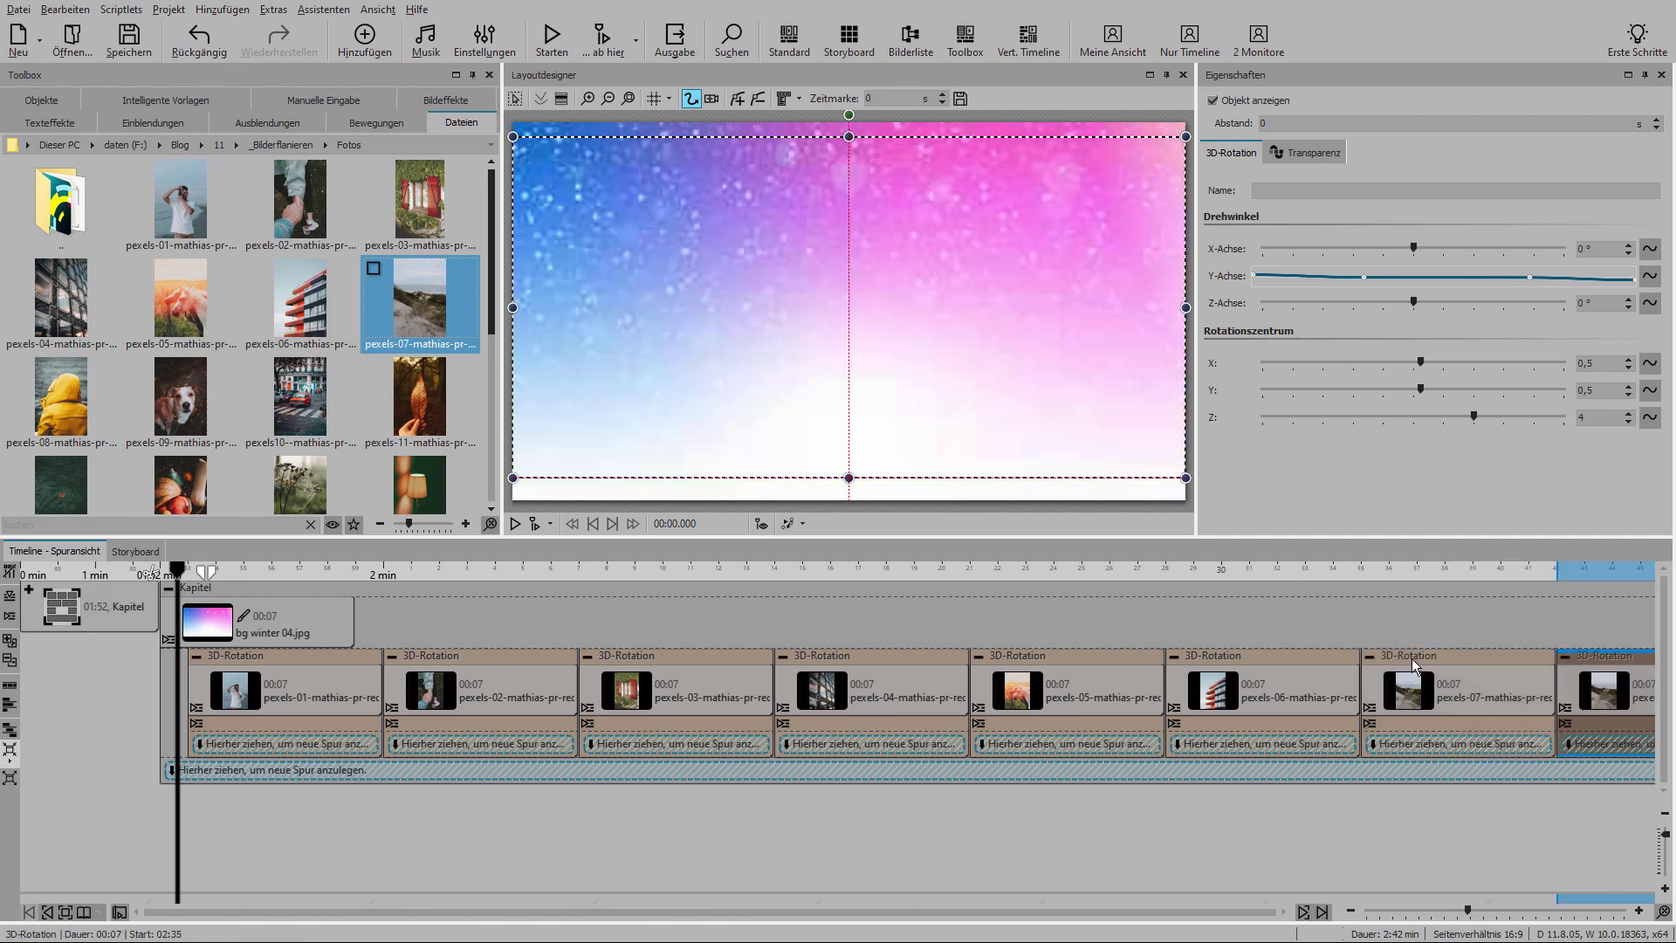
pyautogui.hotkey('ctrl', 'v')
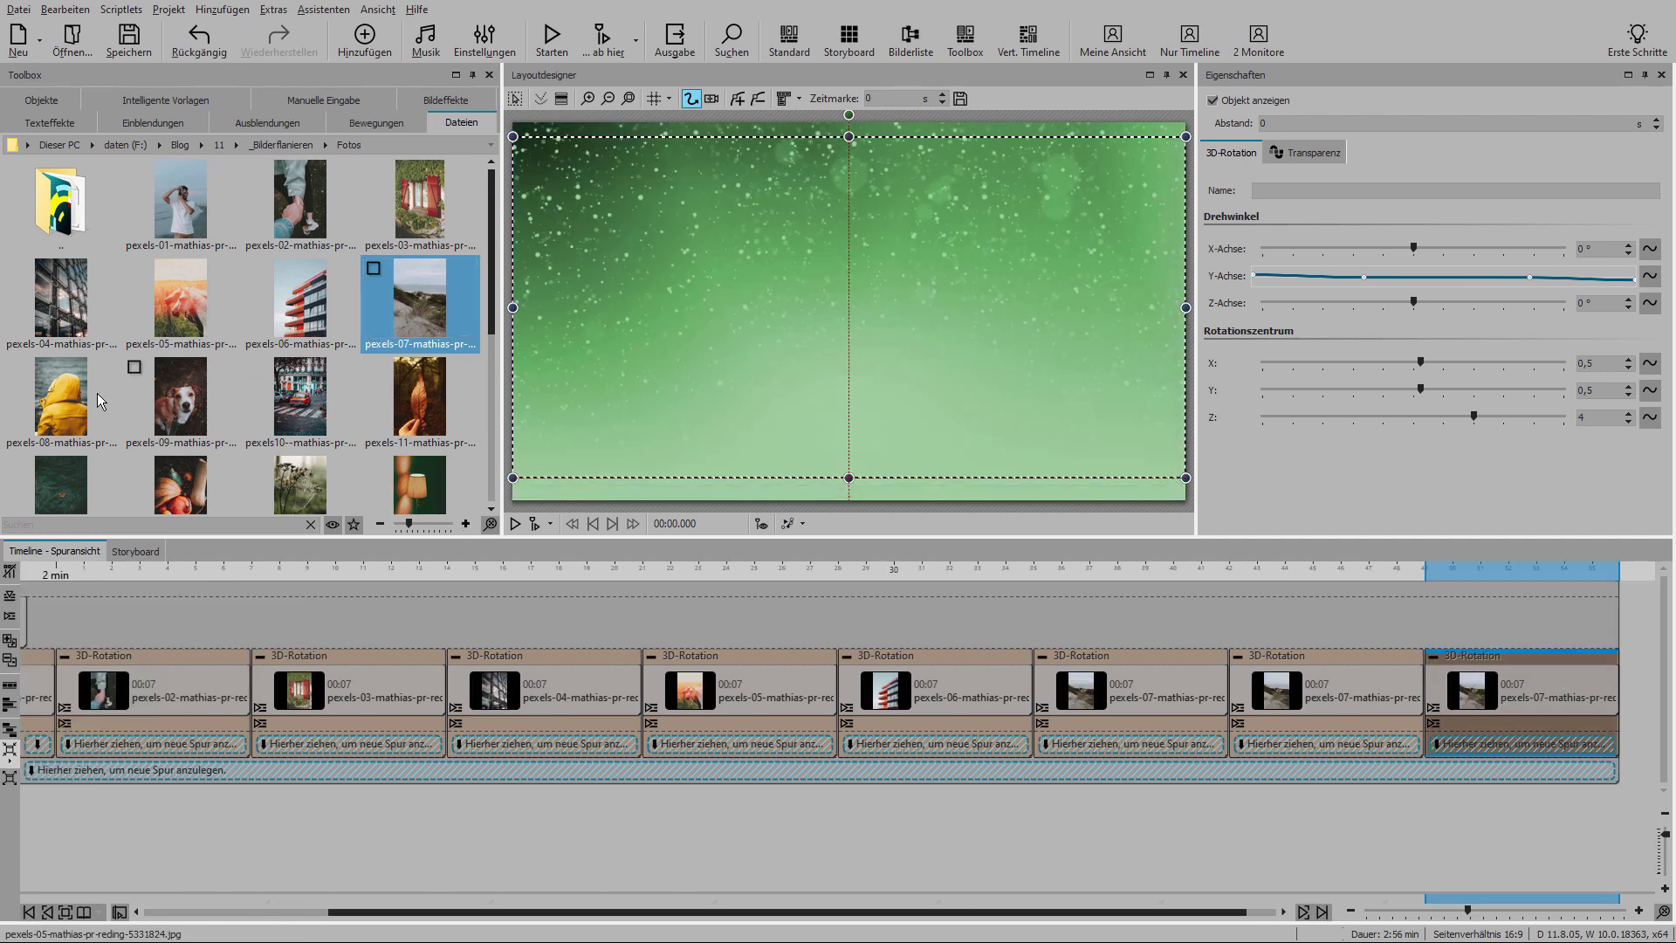
pyautogui.moveTo(83, 384)
pyautogui.mouseDown()
pyautogui.moveTo(1054, 553)
pyautogui.moveTo(1318, 685)
pyautogui.mouseUp()
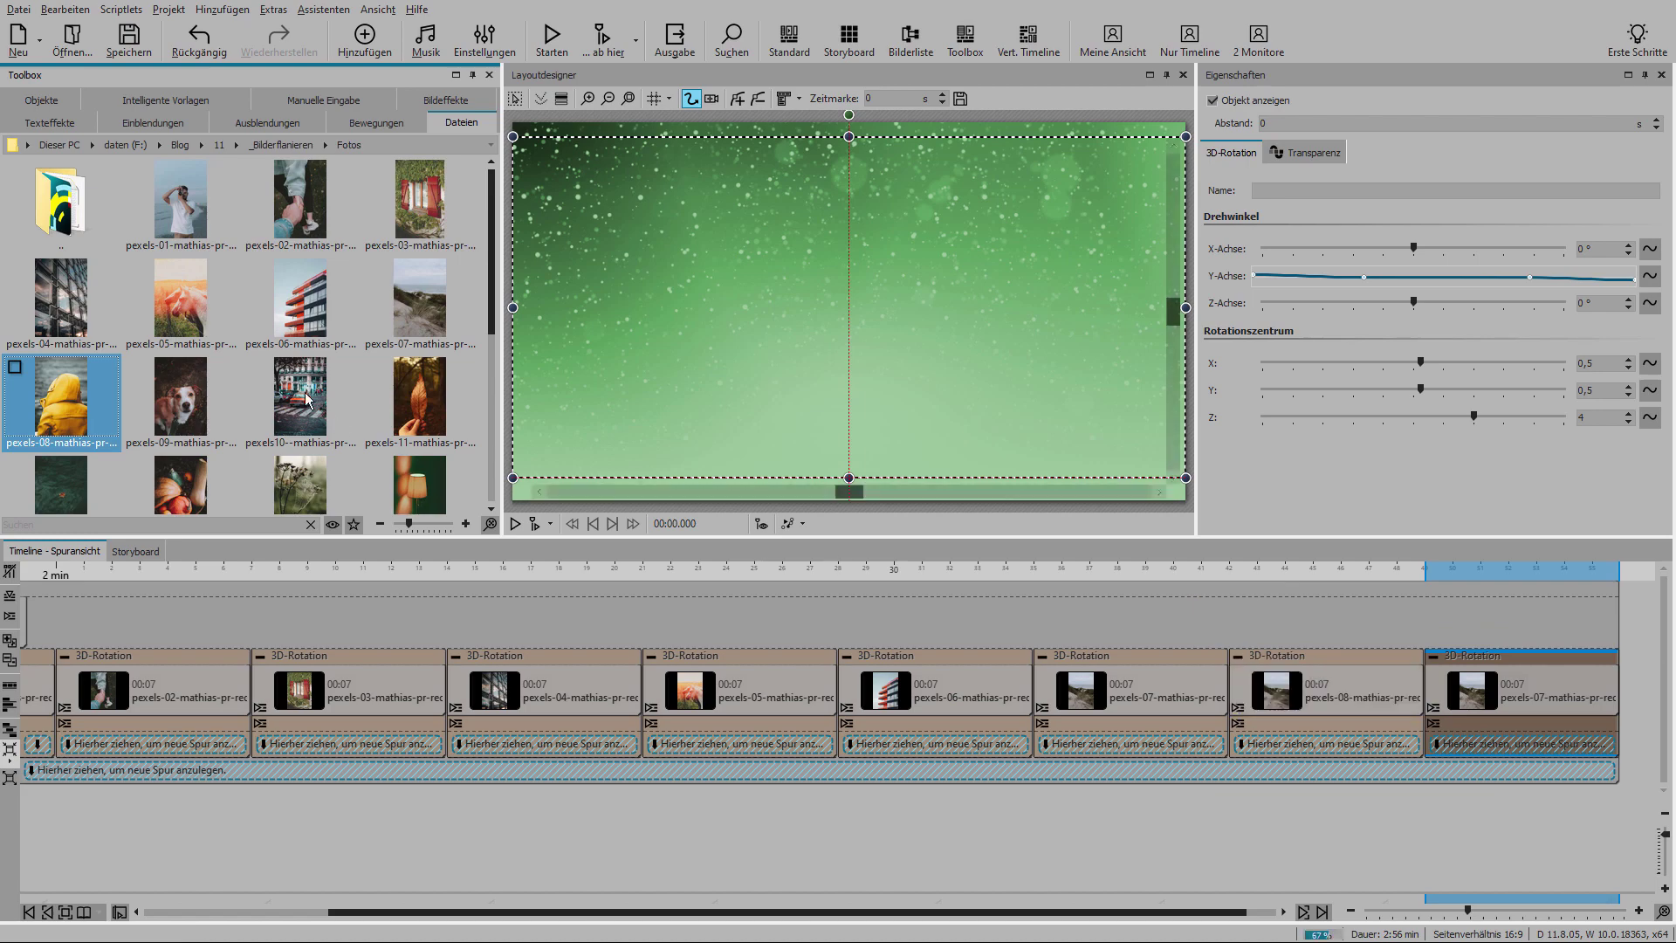
pyautogui.press('Right')
pyautogui.moveTo(180, 397); pyautogui.dragTo(1572, 710)
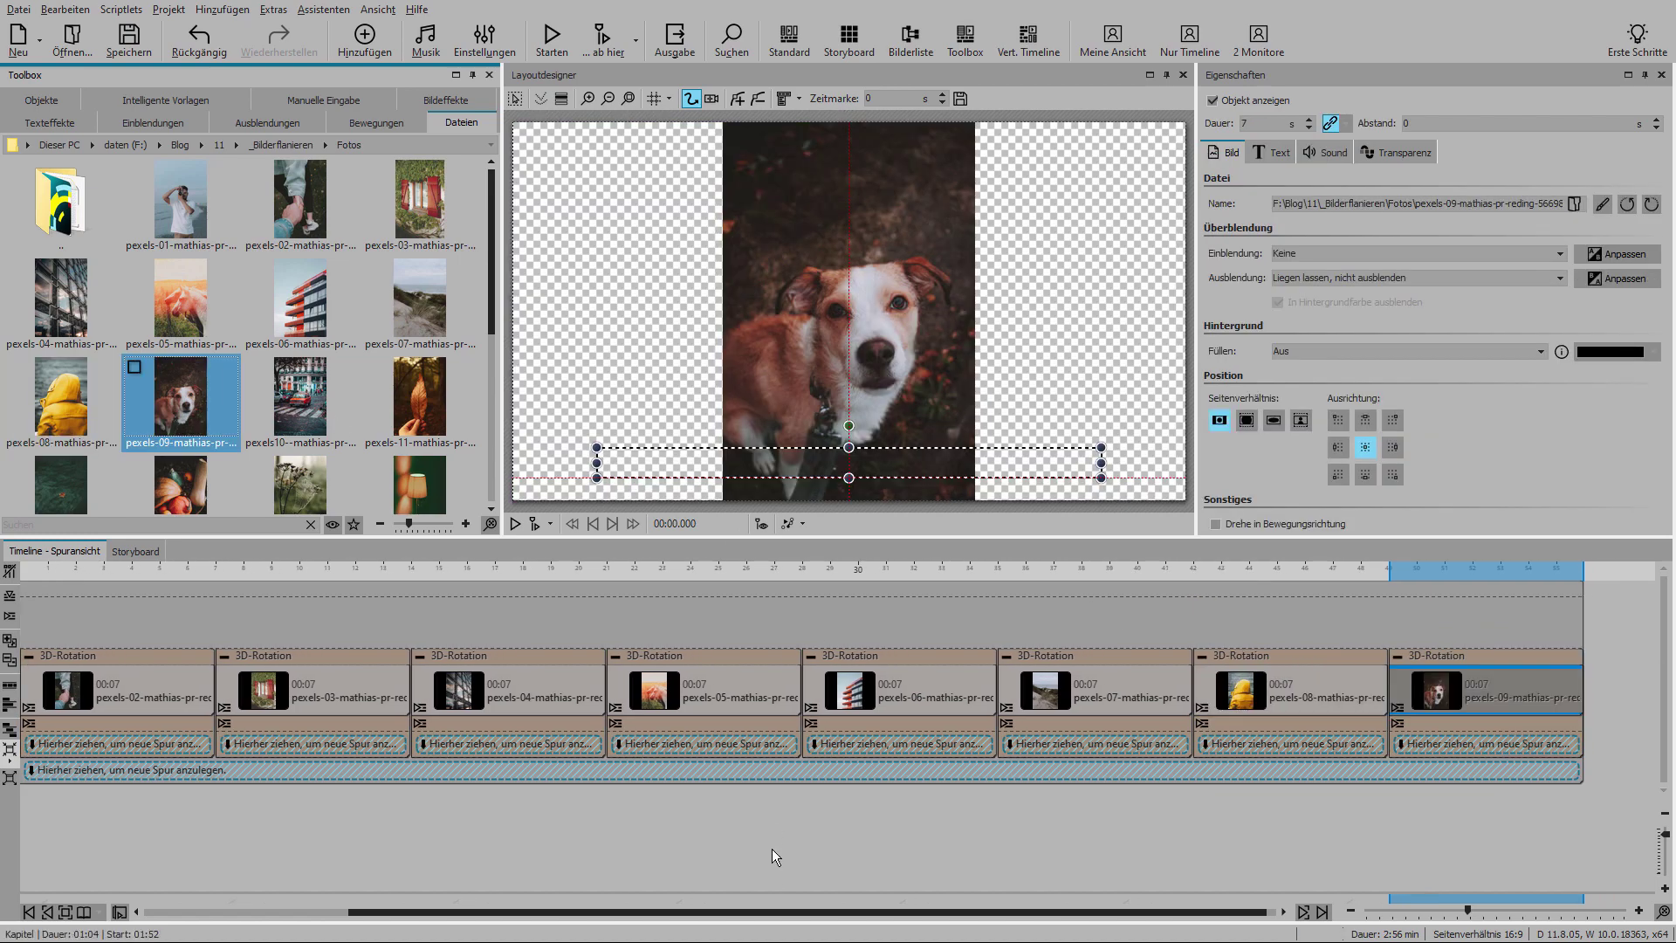
# Step: Insert a Bildband object on its own track above the 3D-Rotation clips, starting at the 2-minute mark
pyautogui.moveTo(980, 913); pyautogui.dragTo(725, 914)
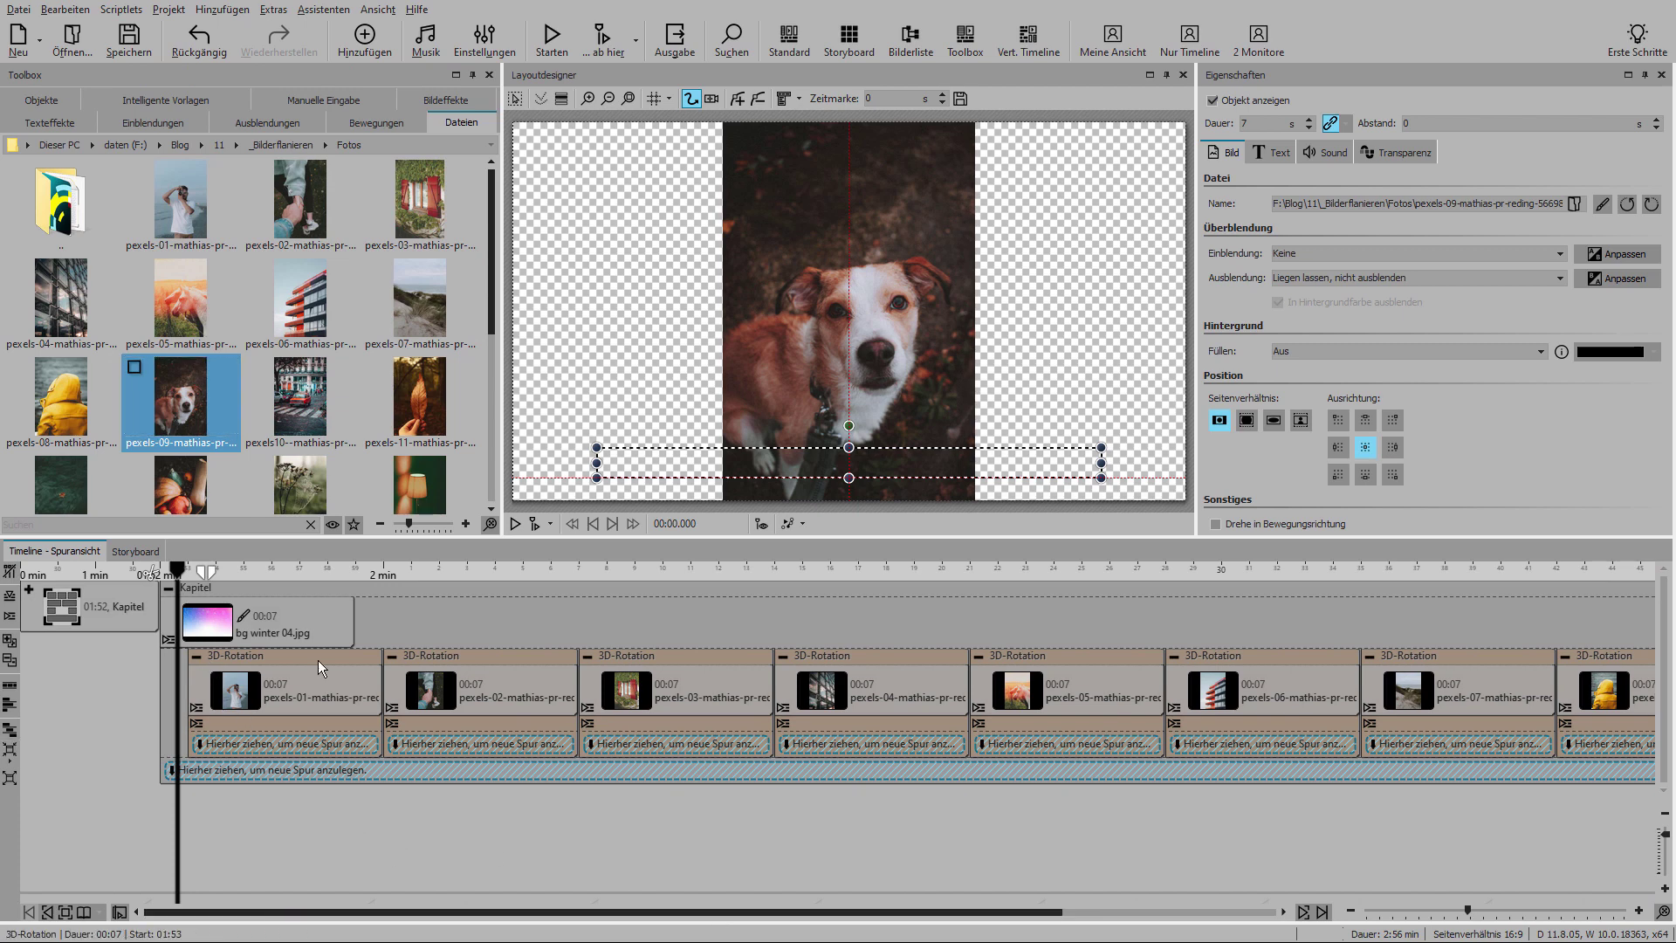
pyautogui.click(48, 102)
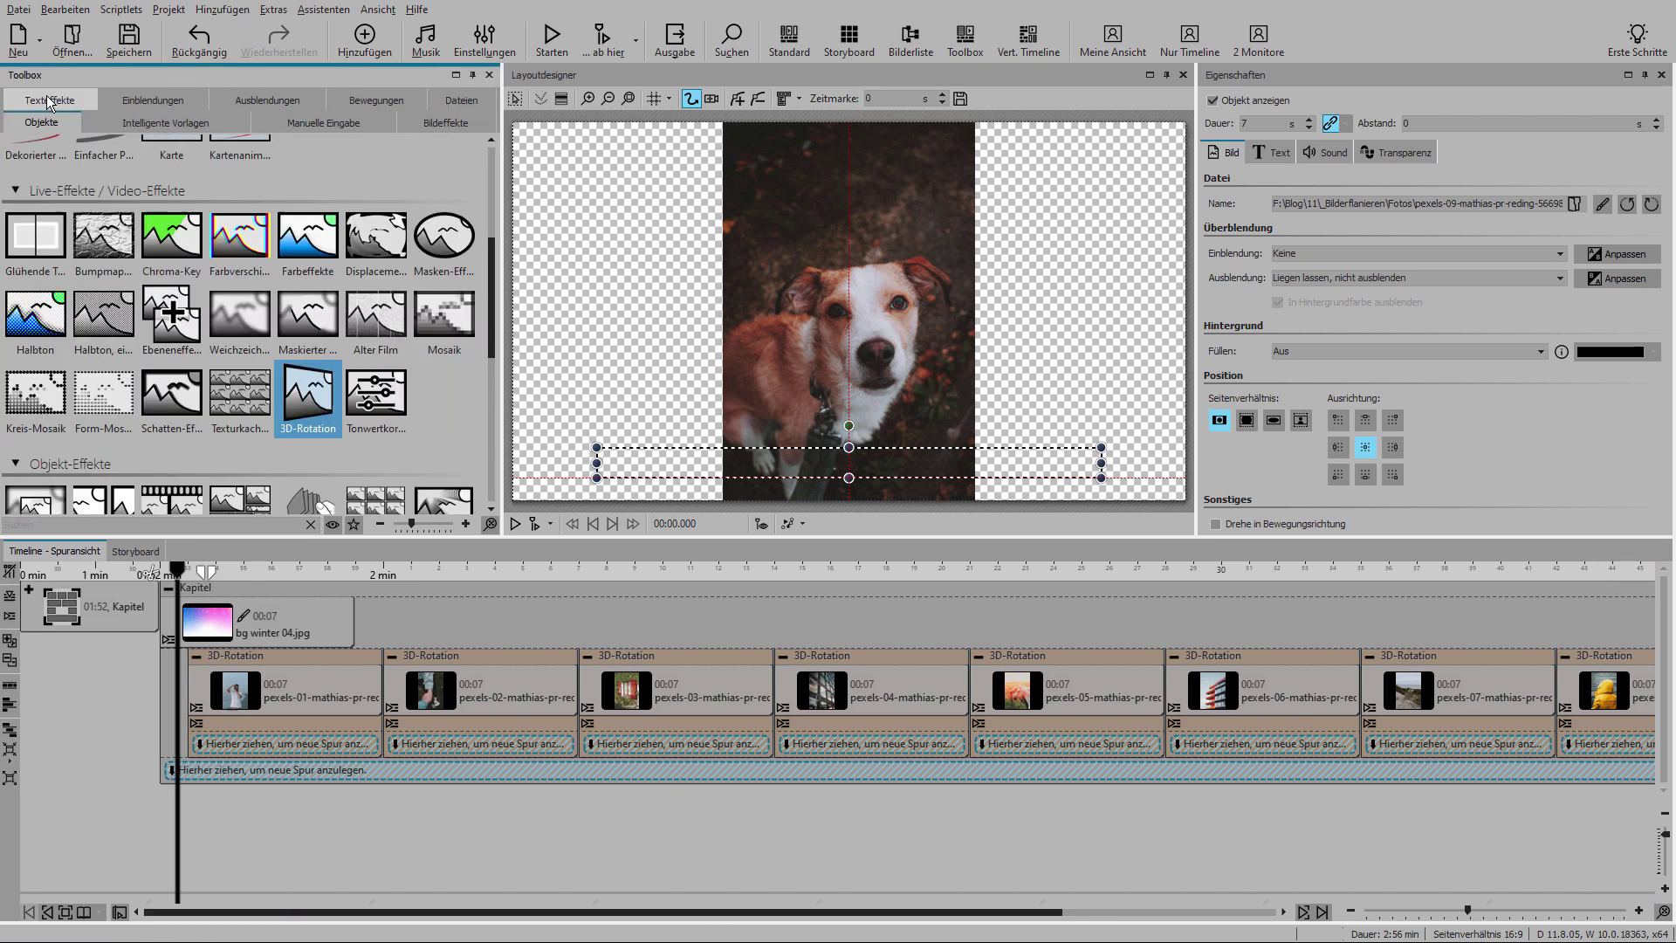
pyautogui.scroll(-2, 384, 410)
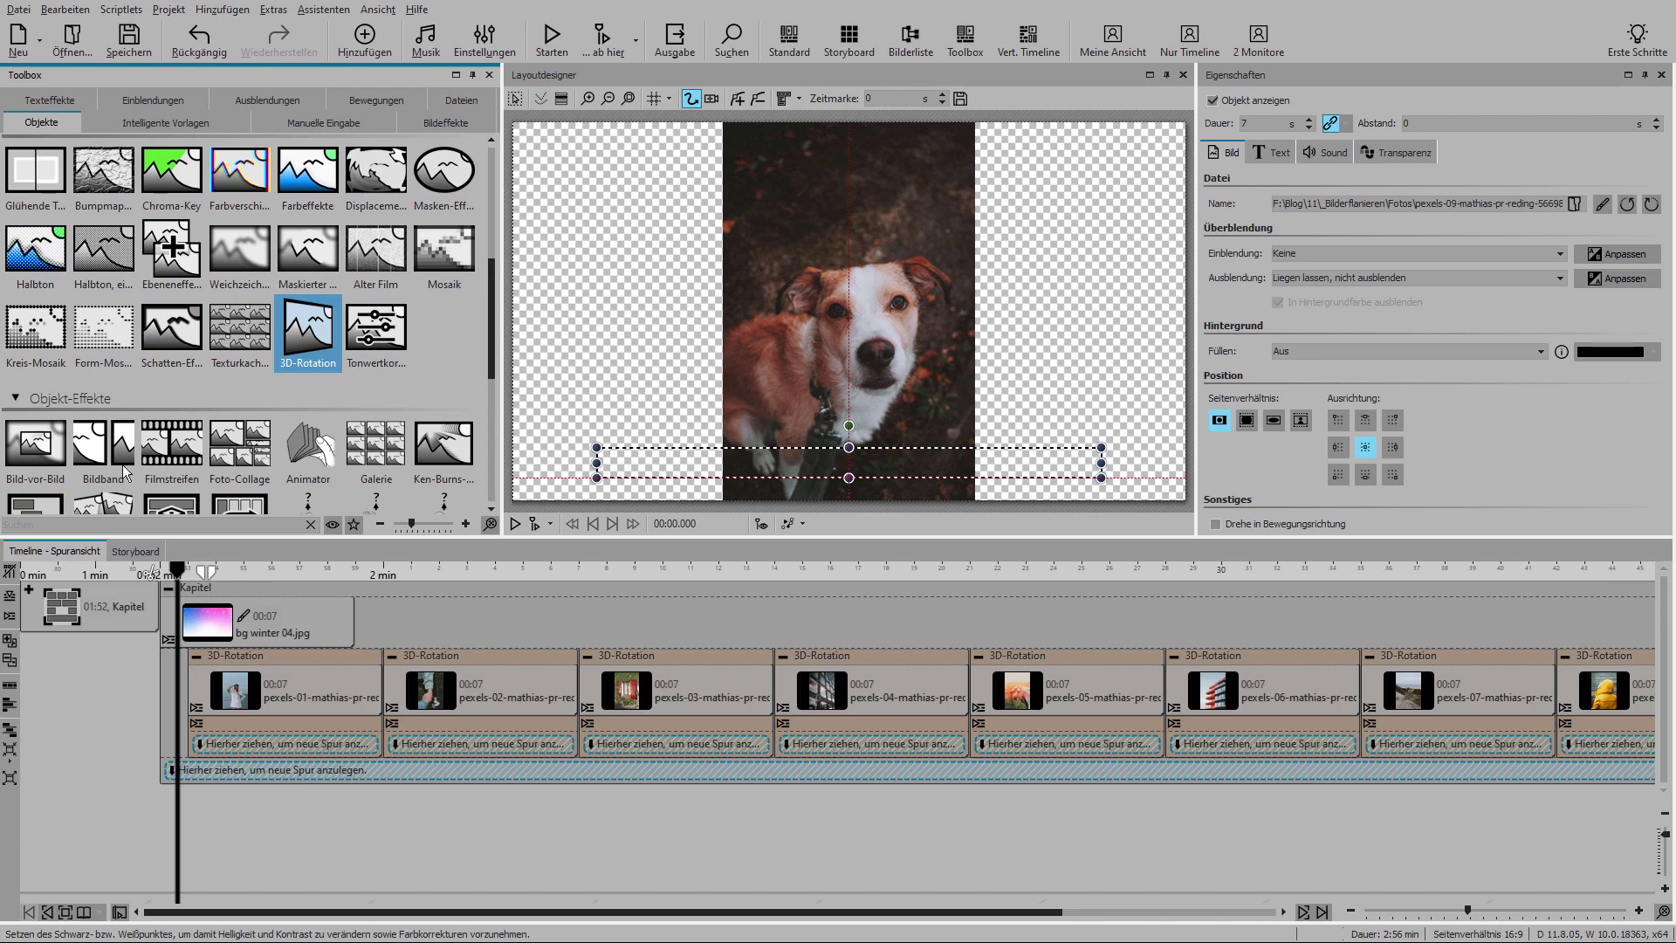
pyautogui.moveTo(103, 445); pyautogui.dragTo(444, 673)
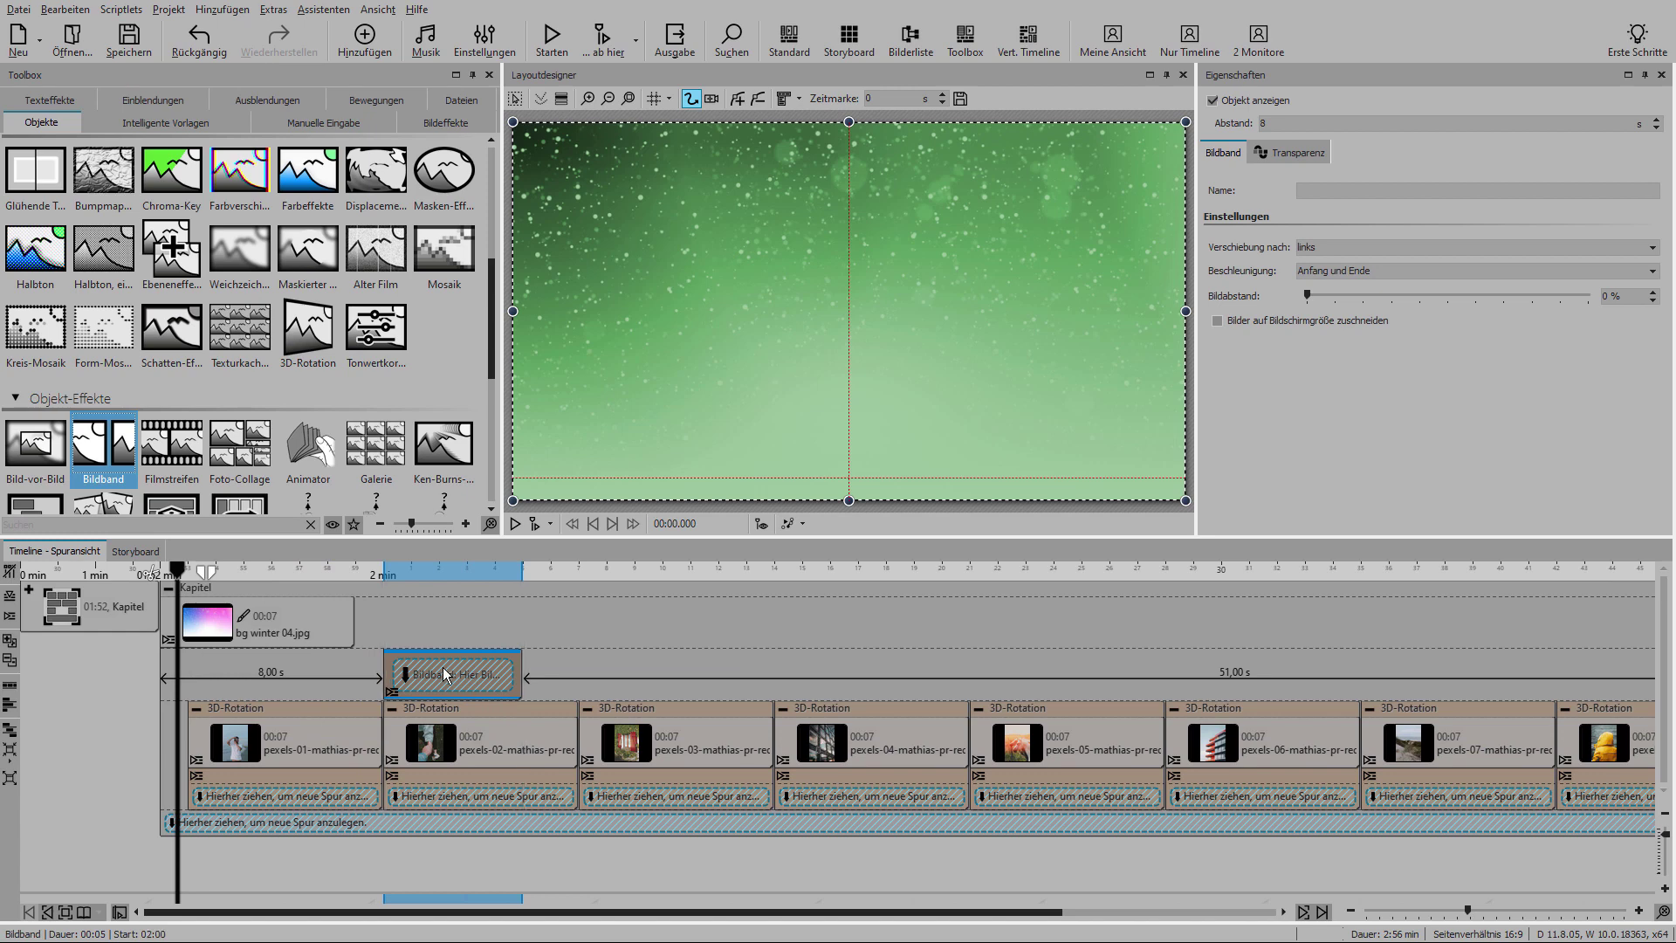
# Step: Fill the Bildband with the nine photos pexels-01 through pexels-09 from the Fotos folder
pyautogui.click(461, 99)
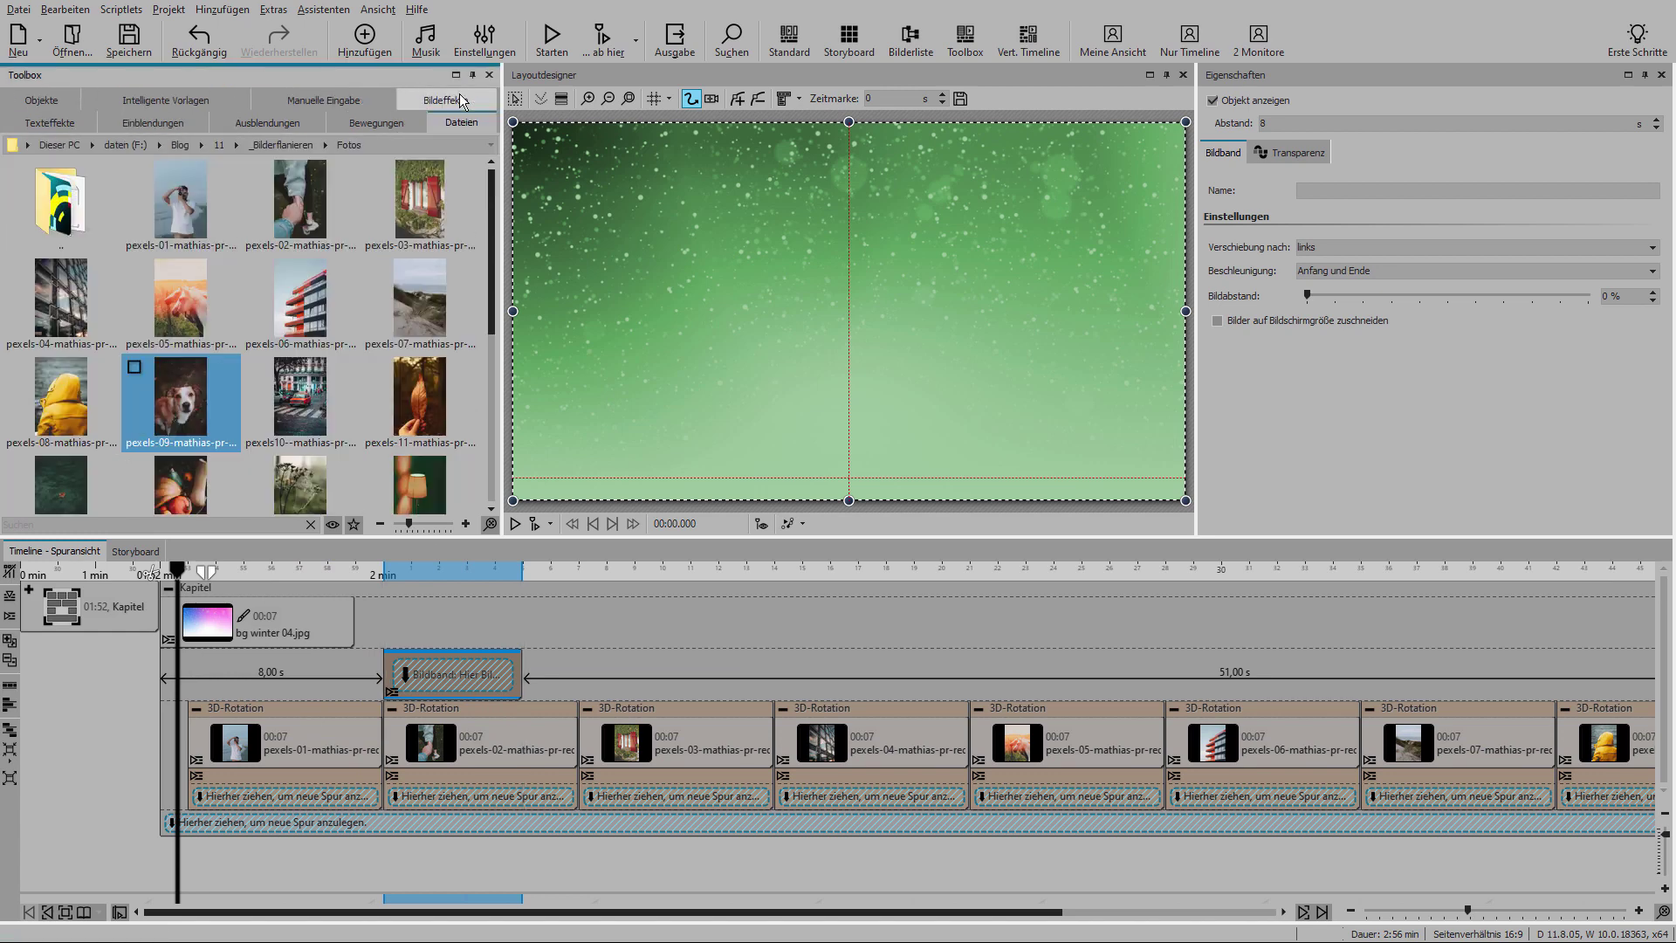
pyautogui.click(192, 216)
pyautogui.keyDown('shift'); pyautogui.click(182, 398); pyautogui.keyUp('shift')
pyautogui.moveTo(183, 401); pyautogui.dragTo(548, 690)
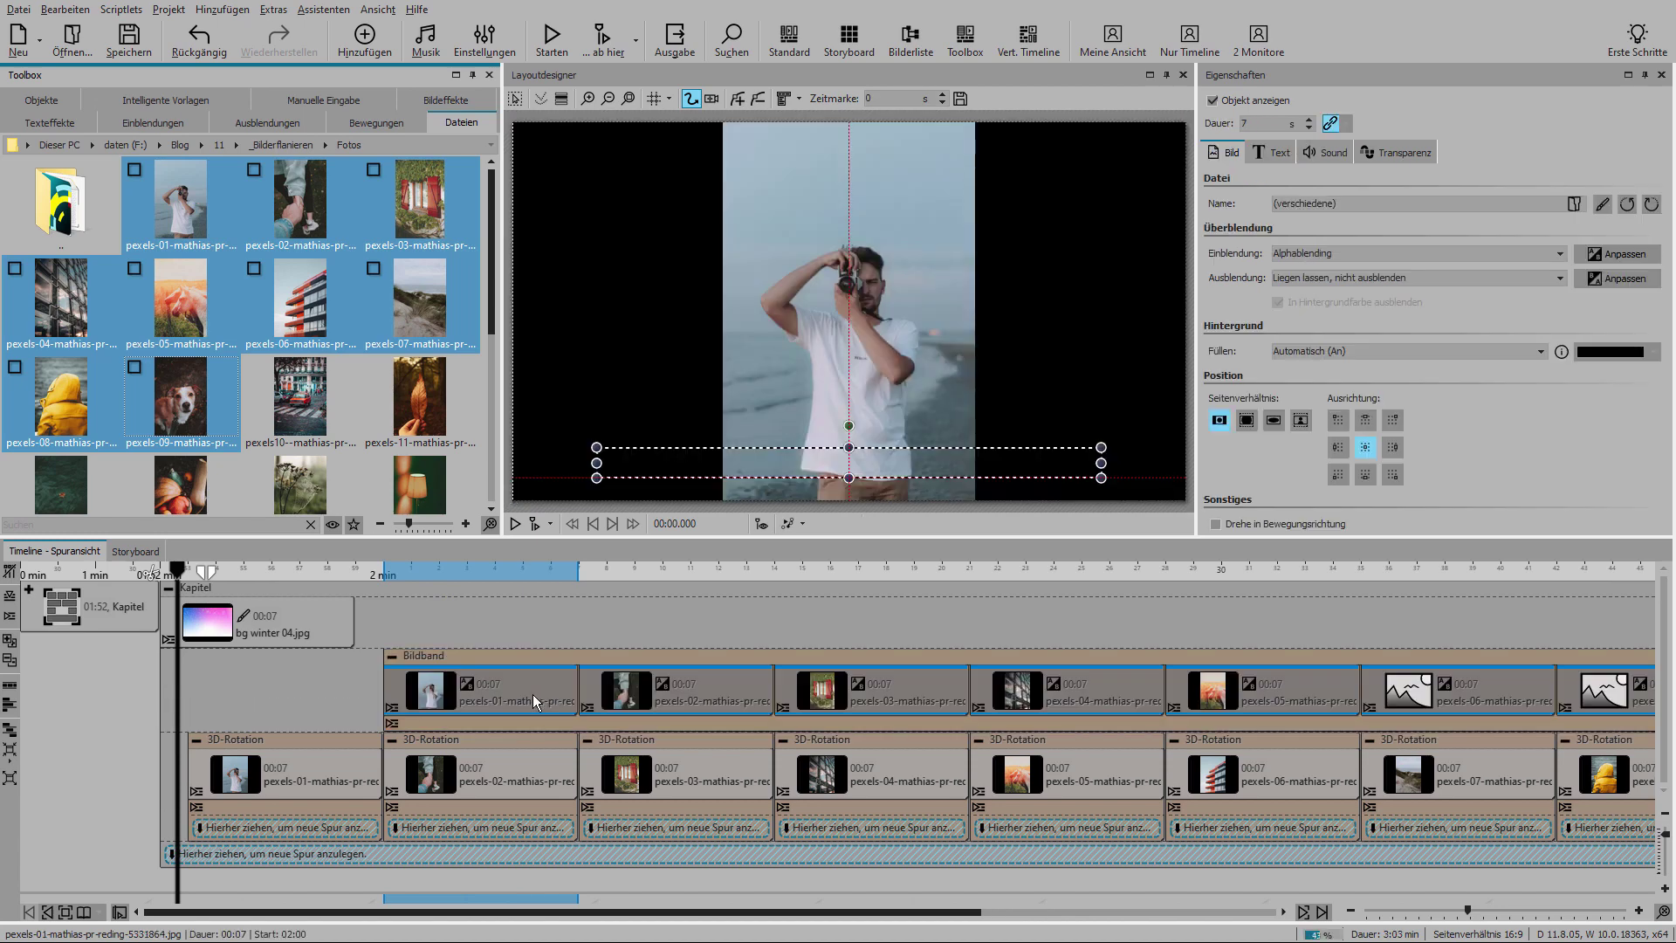
# Step: Set the background fill of all Bildband photos to Aus and their fade-in to Keine
pyautogui.click(1339, 350)
pyautogui.click(1341, 368)
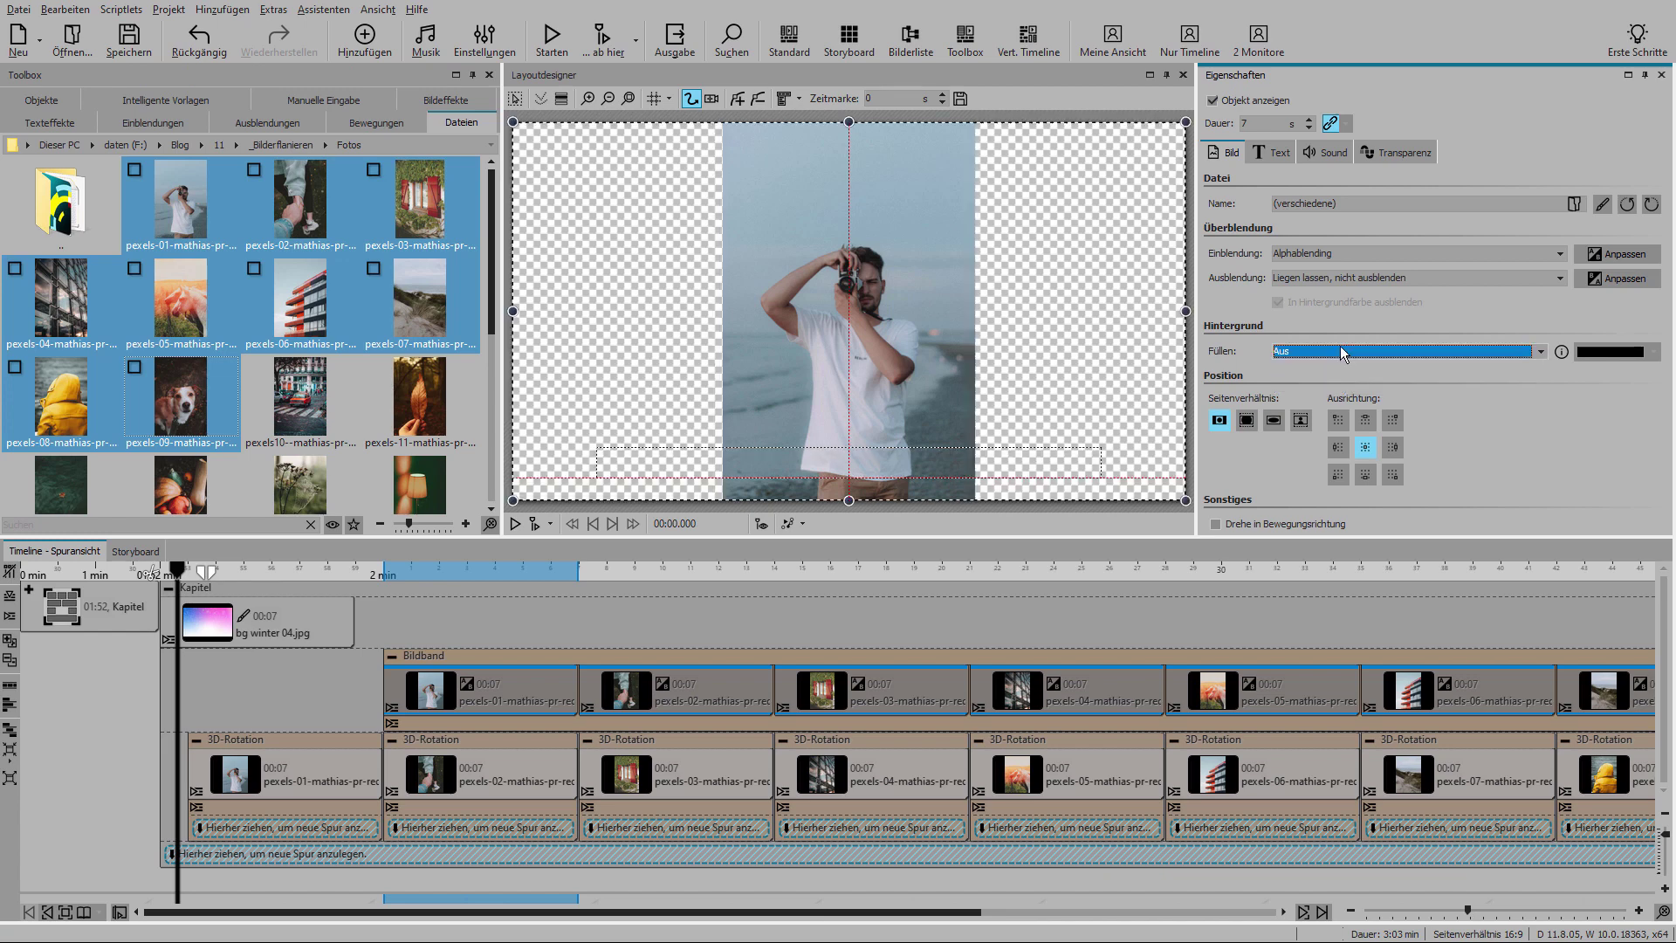
pyautogui.click(1349, 253)
pyautogui.click(1278, 329)
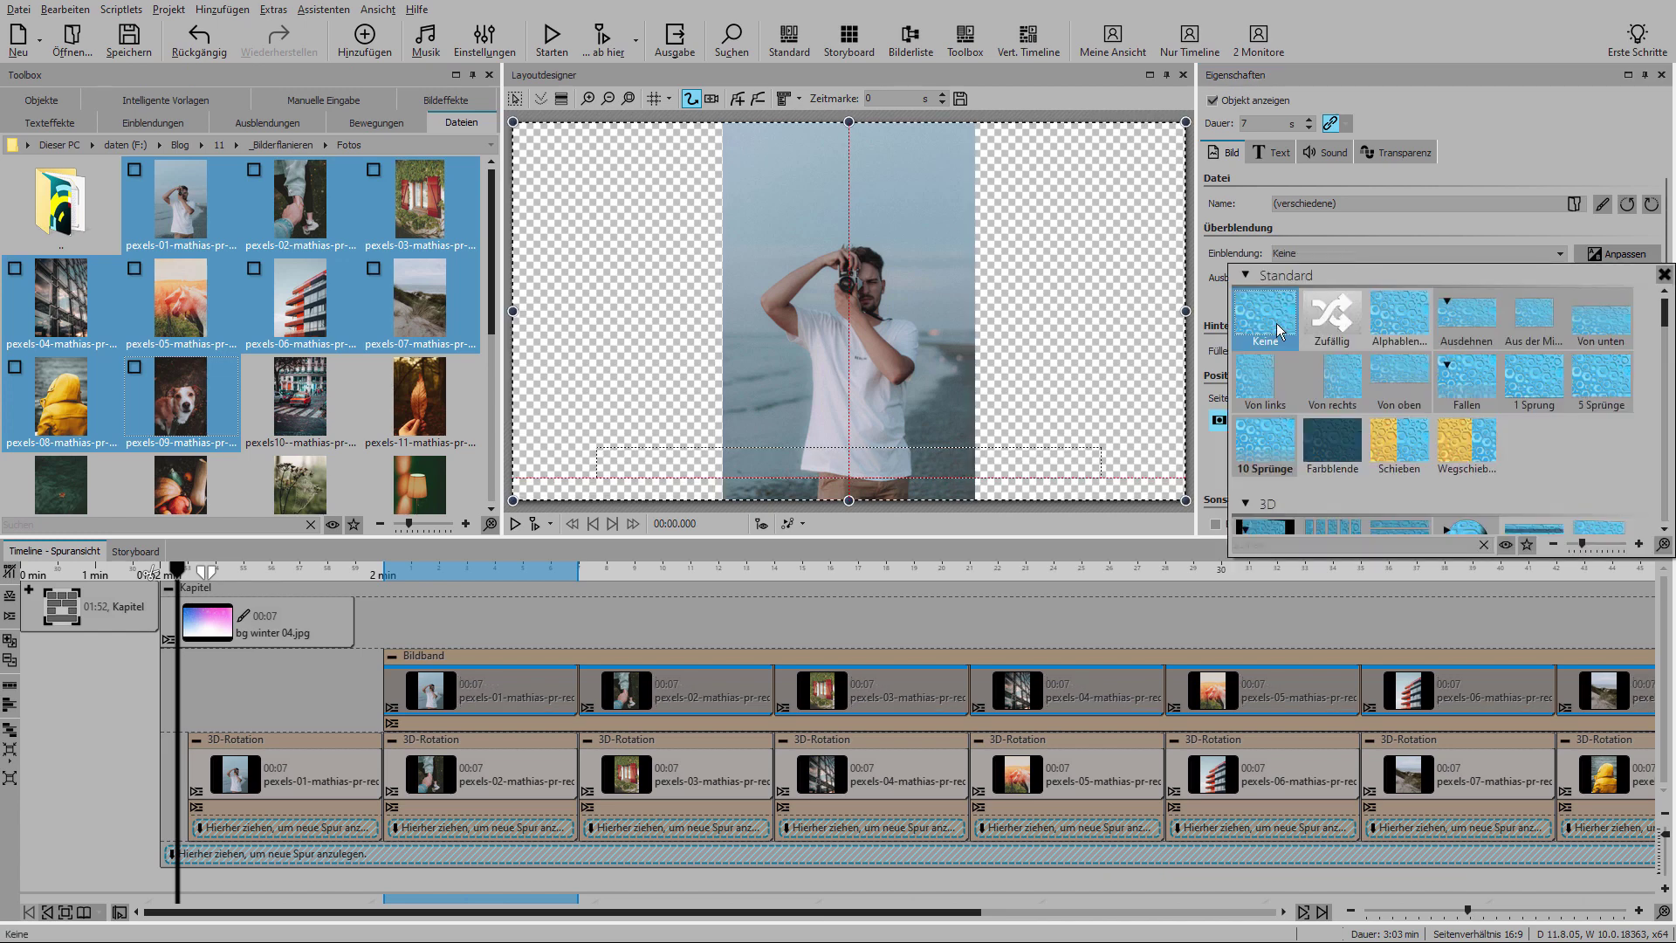
# Step: Shrink the Bildband's frame to well under half the layout height and place it in the upper part of the layout
pyautogui.click(456, 657)
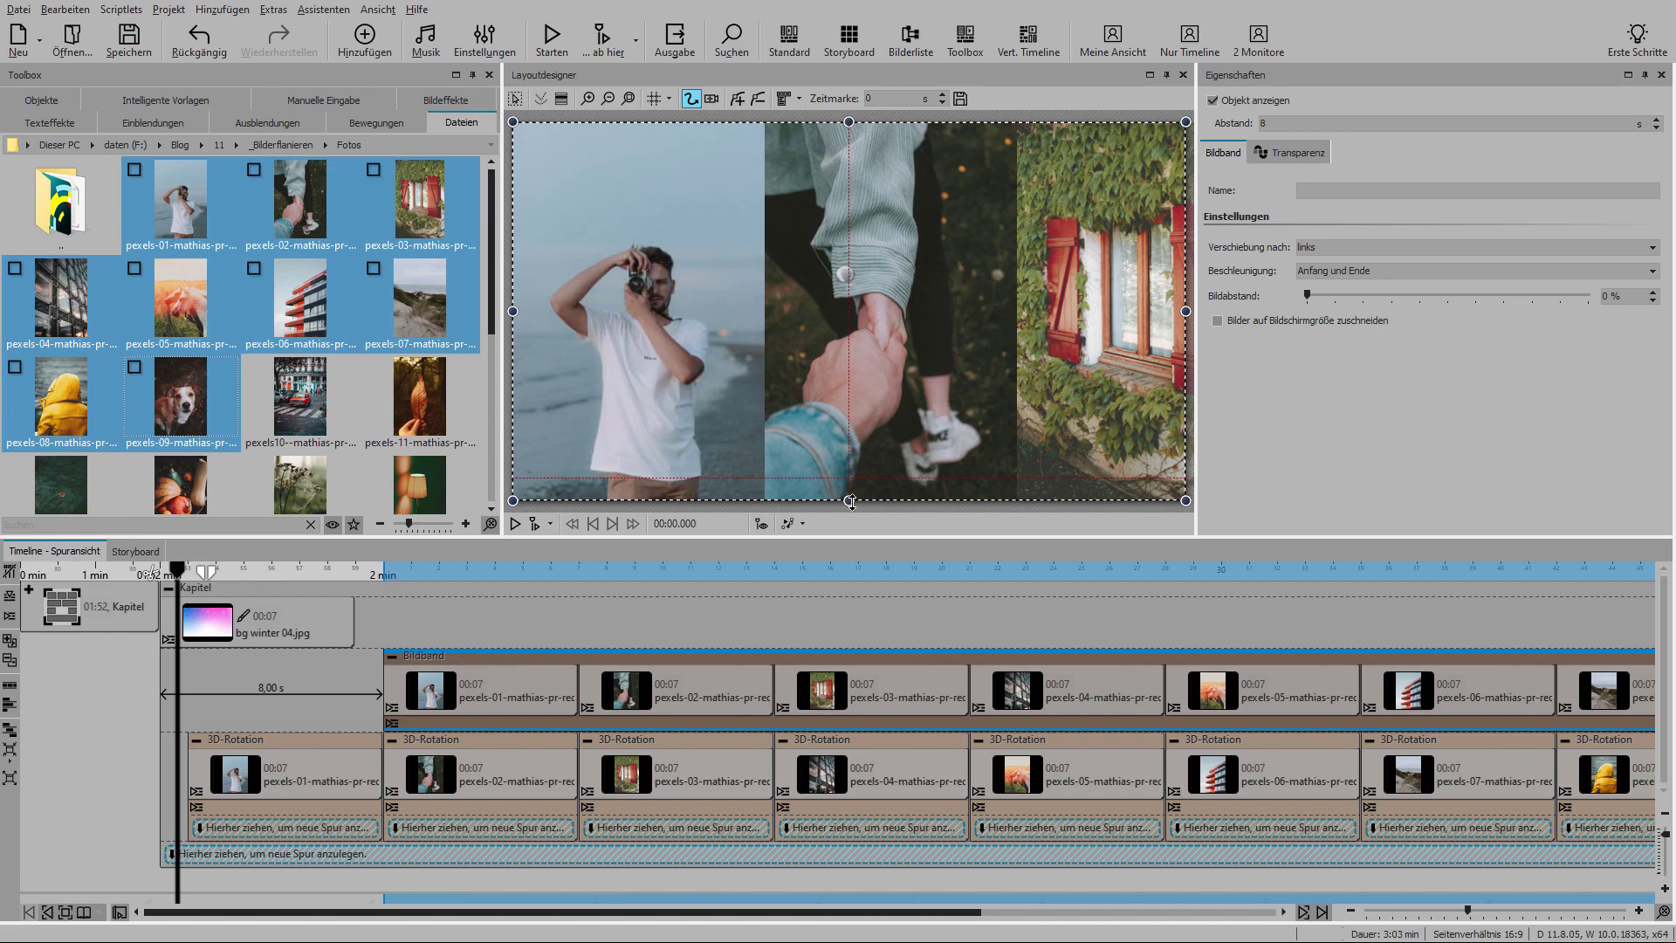
pyautogui.moveTo(851, 501); pyautogui.dragTo(852, 336)
pyautogui.moveTo(891, 249); pyautogui.dragTo(891, 292)
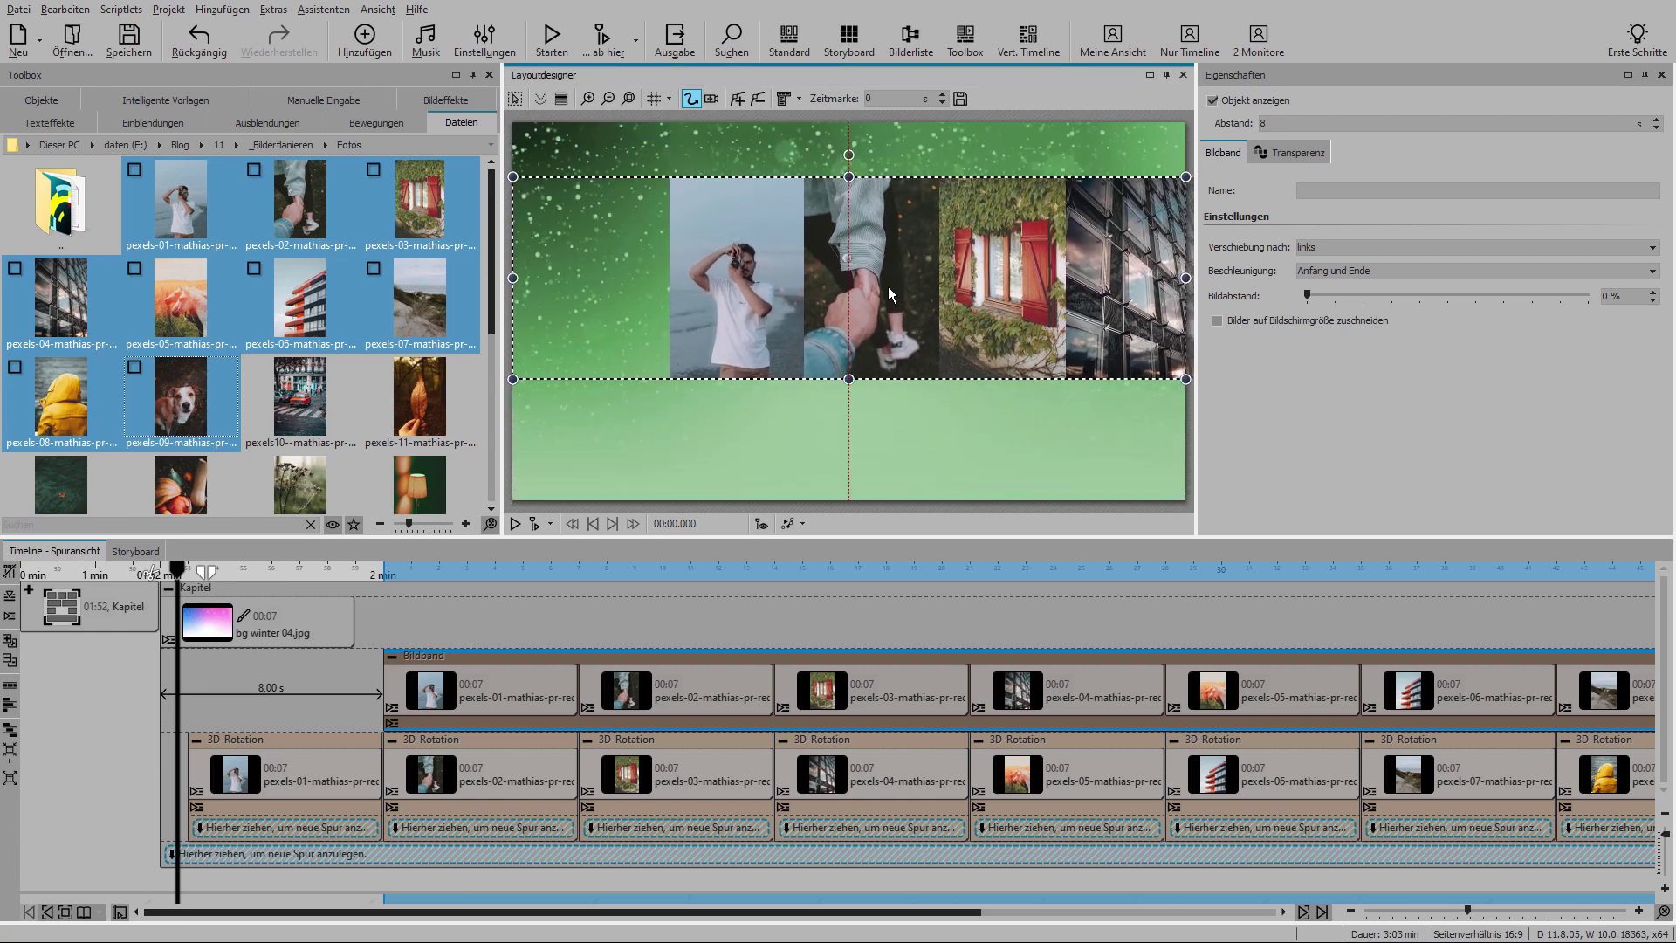
pyautogui.moveTo(850, 379); pyautogui.dragTo(849, 330)
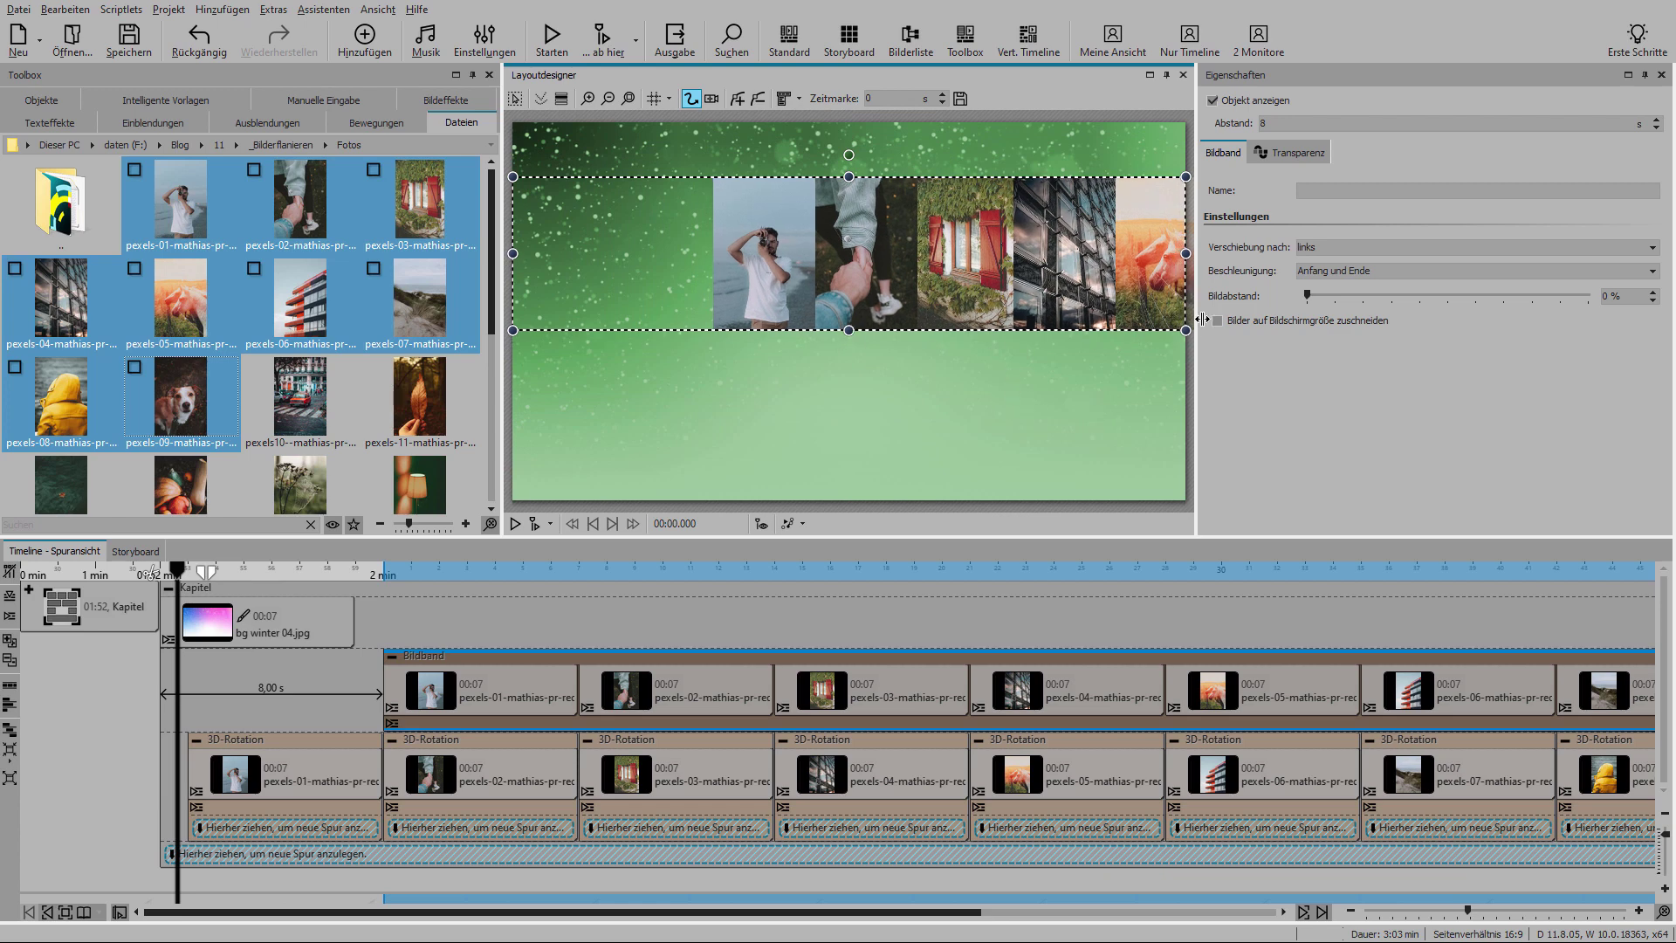
# Step: Set the Bildband's movement direction to links, acceleration to keine and image spacing to 30 %, and preview the result
pyautogui.click(1310, 249)
pyautogui.click(1309, 260)
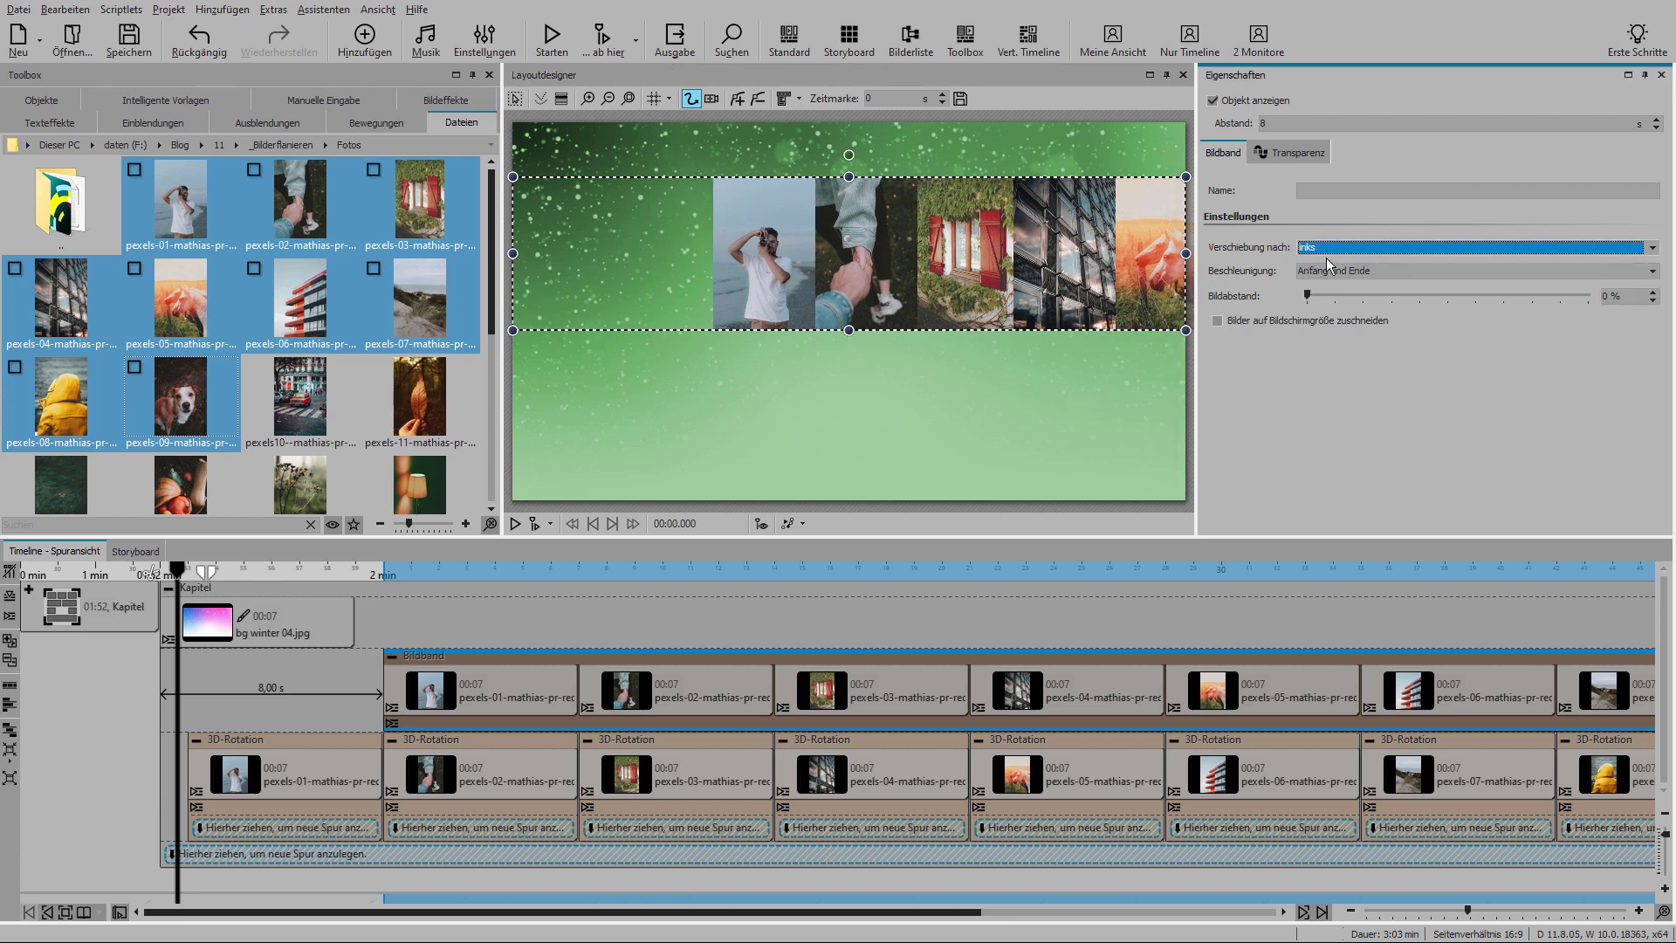
pyautogui.click(1325, 271)
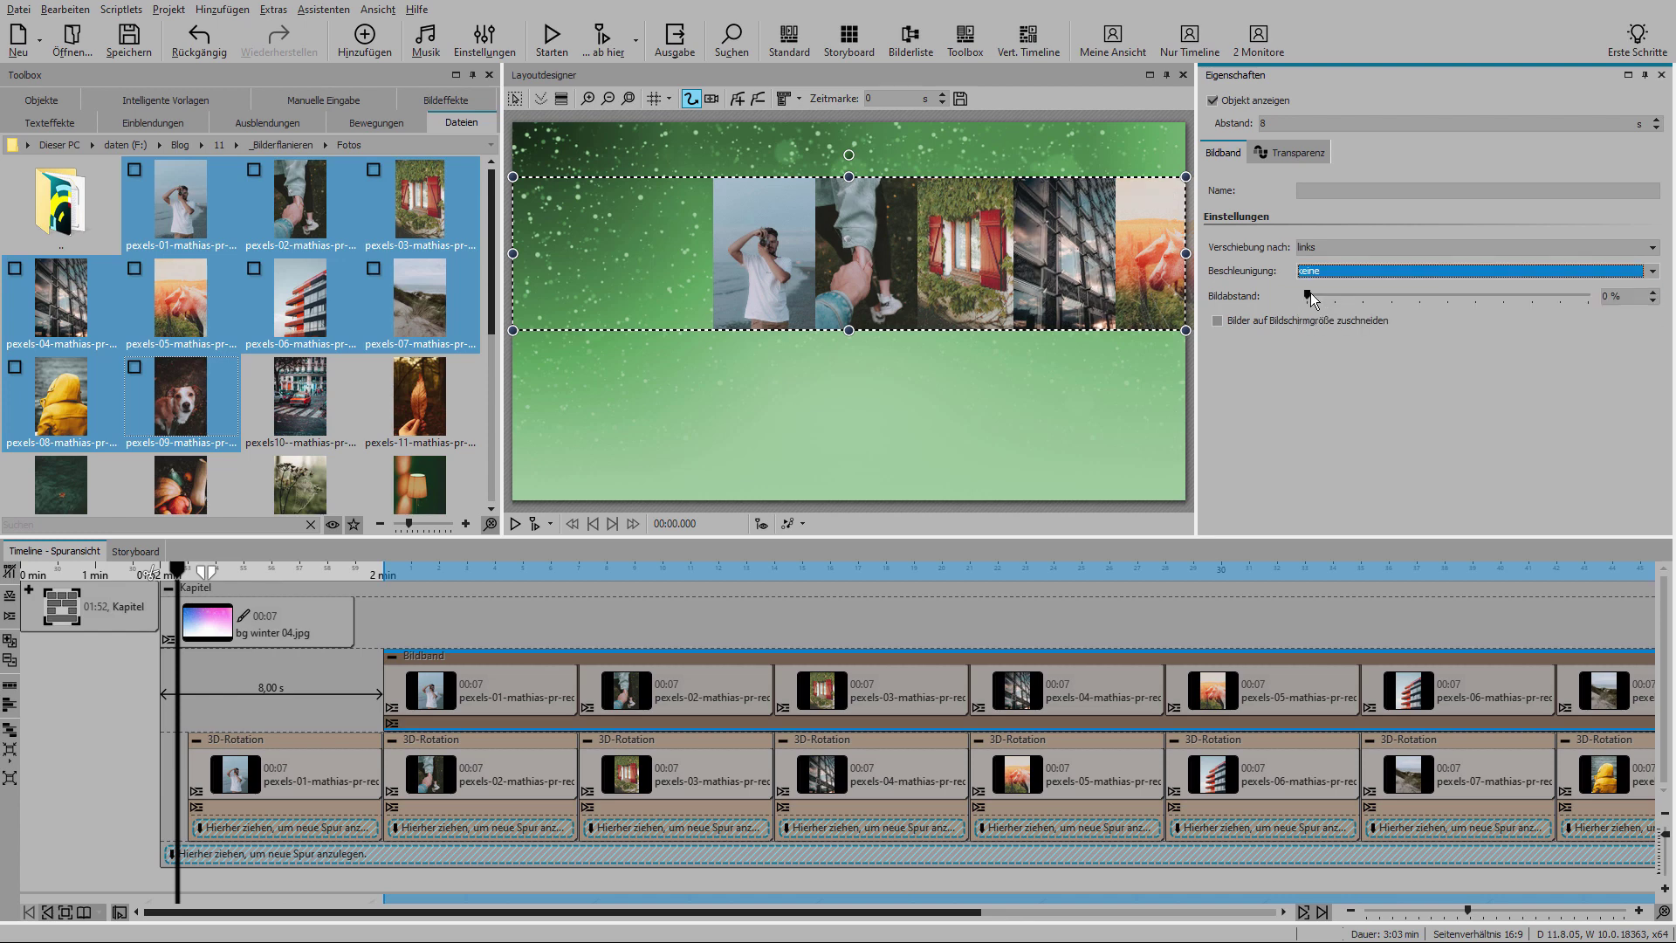
pyautogui.moveTo(1311, 293); pyautogui.dragTo(1448, 295)
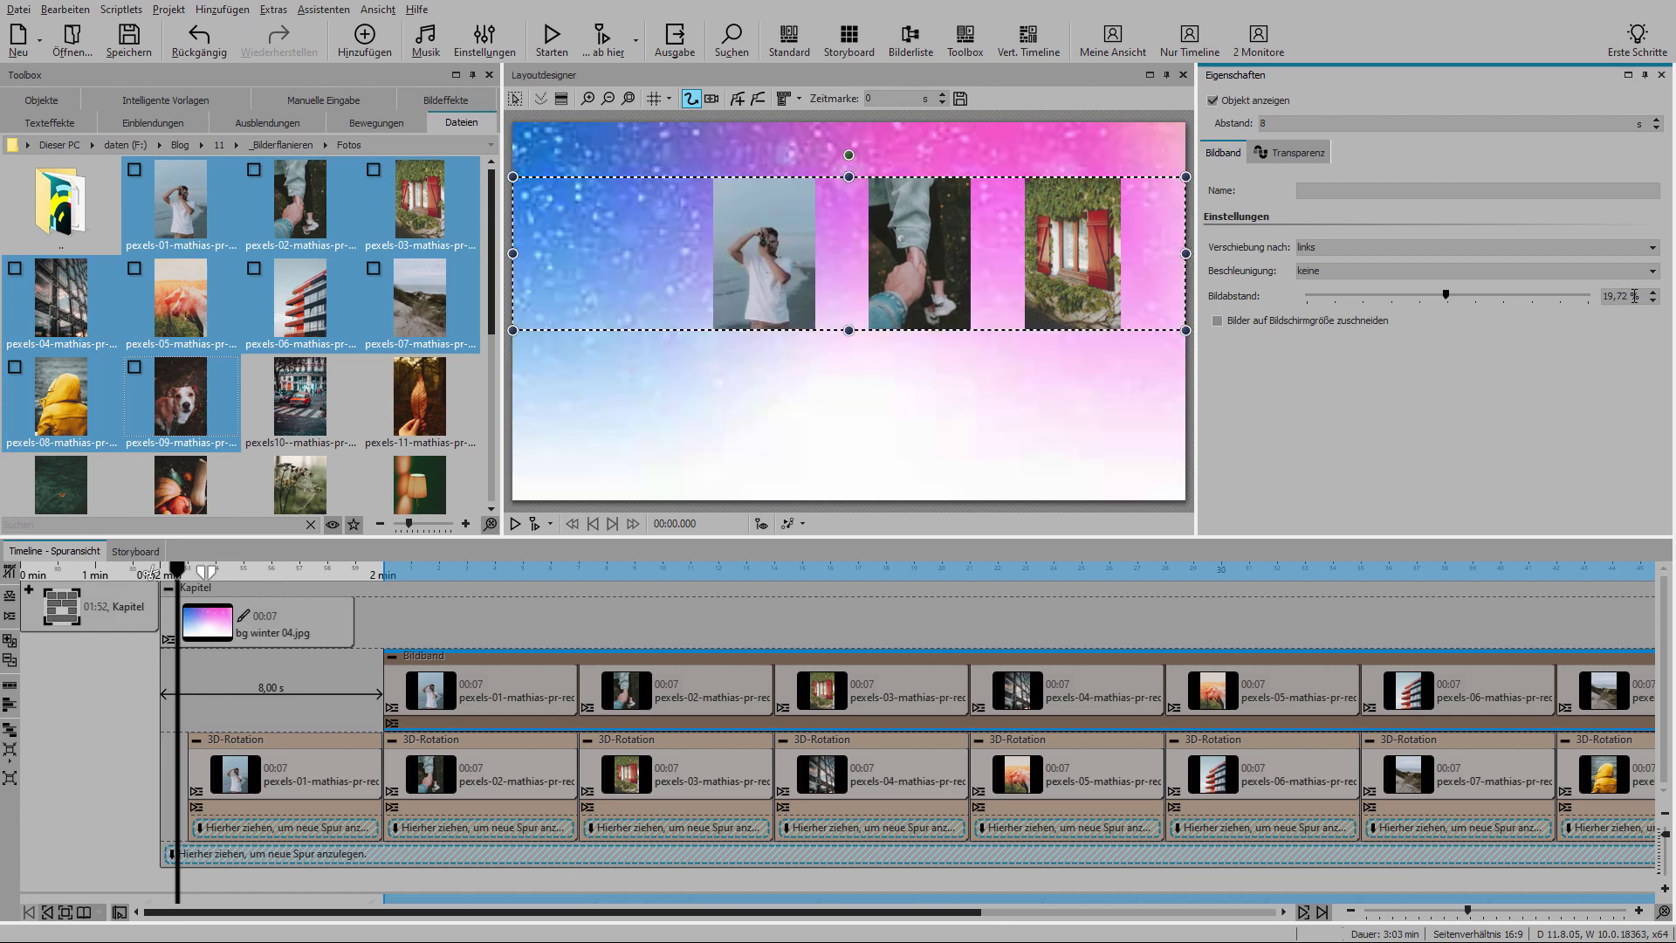
pyautogui.write('30')
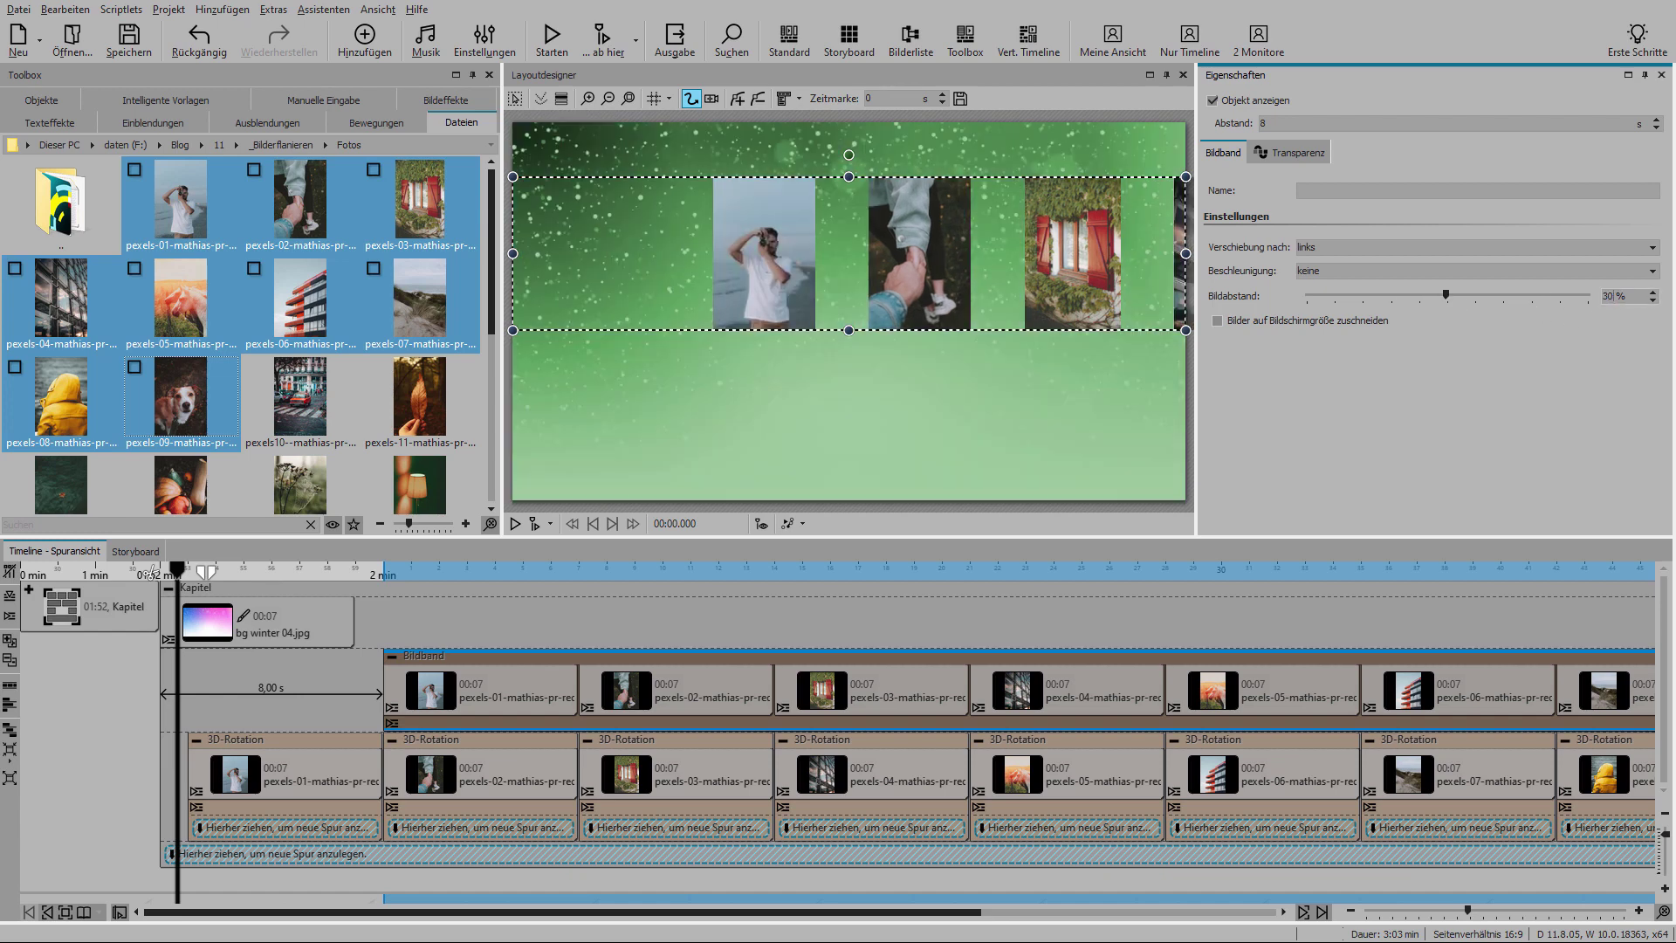
pyautogui.press('Return')
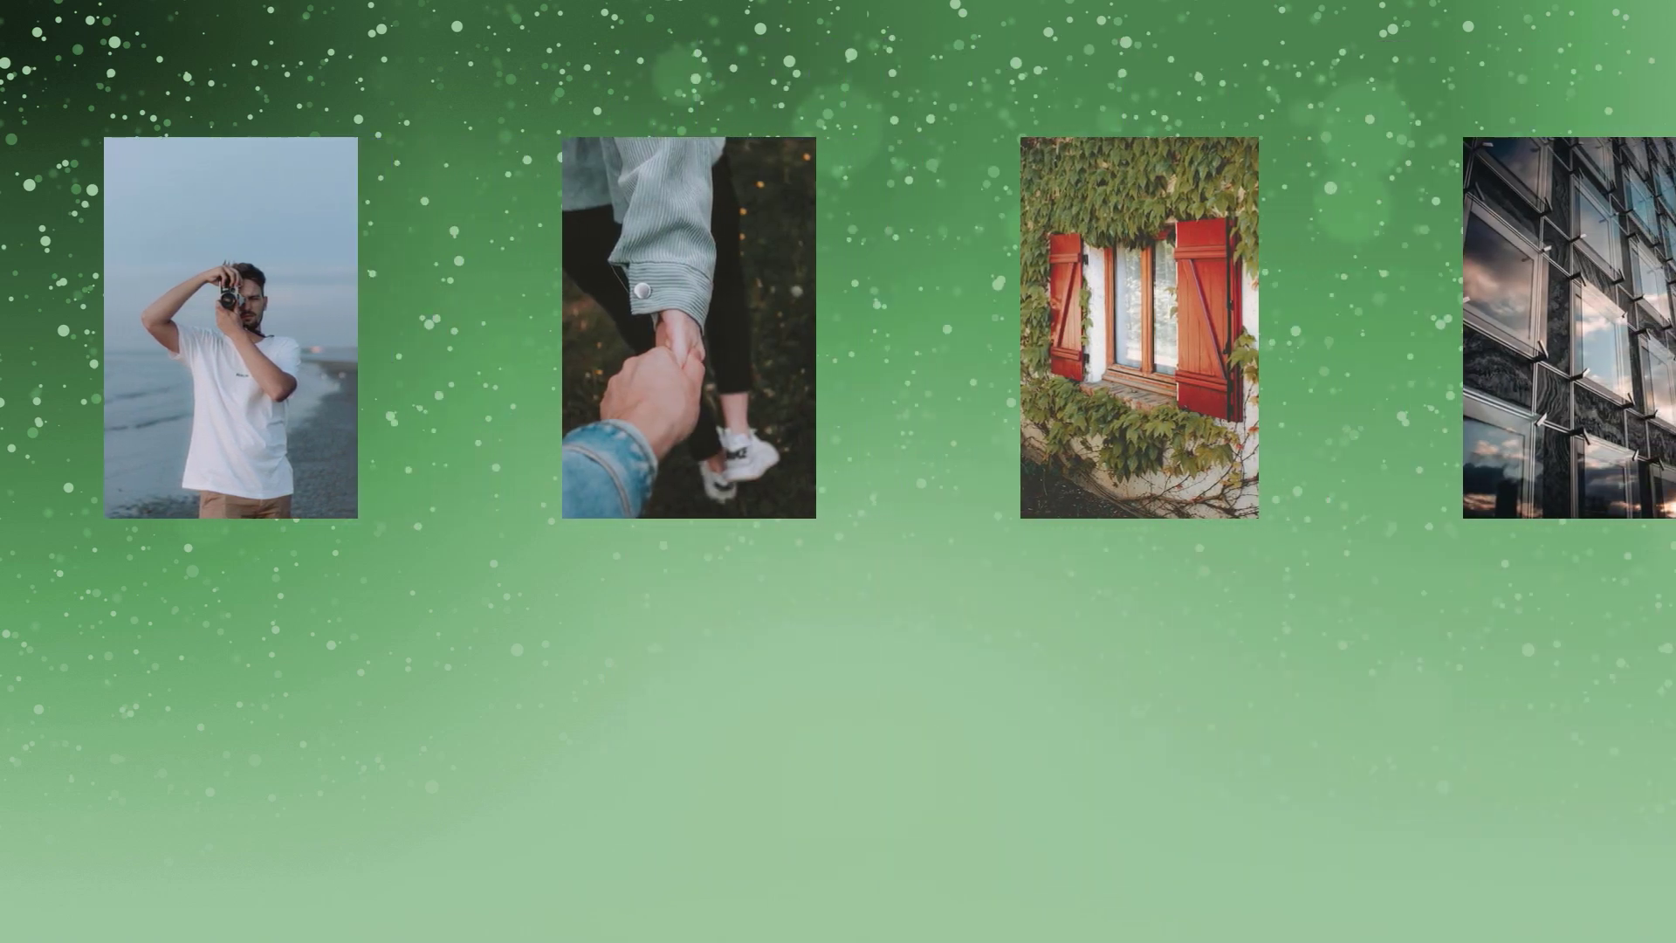
pyautogui.press('Escape')
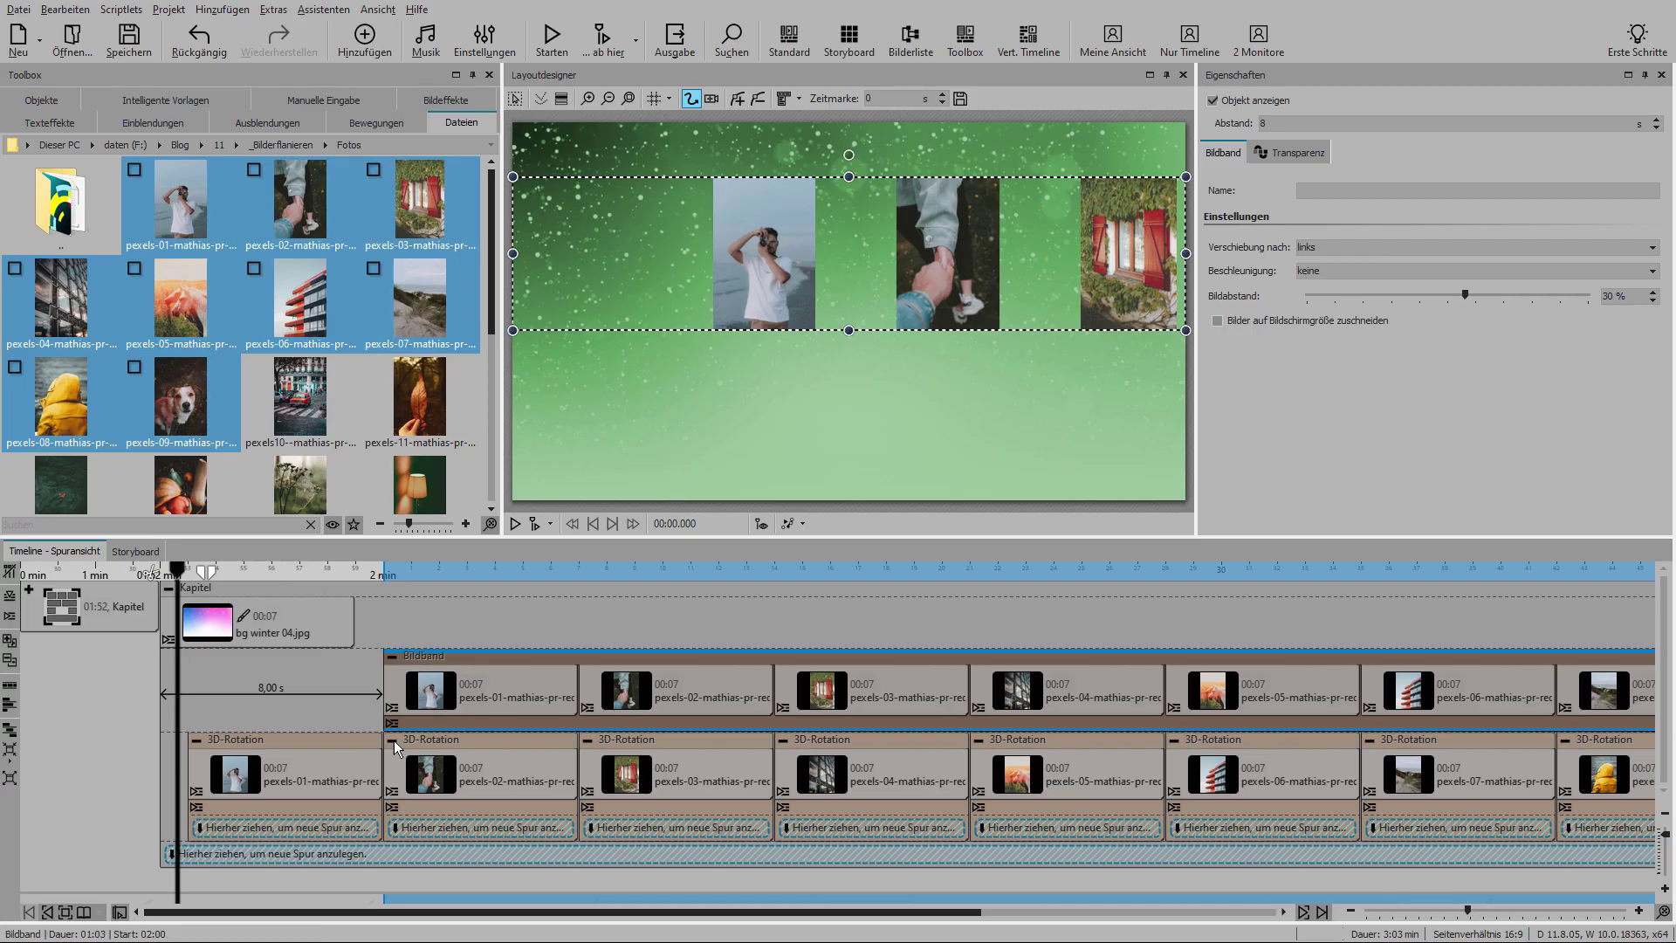
# Step: Duplicate the first photo in the Bildband and set the leading copy to 100 % transparency from 0 s
pyautogui.click(453, 707)
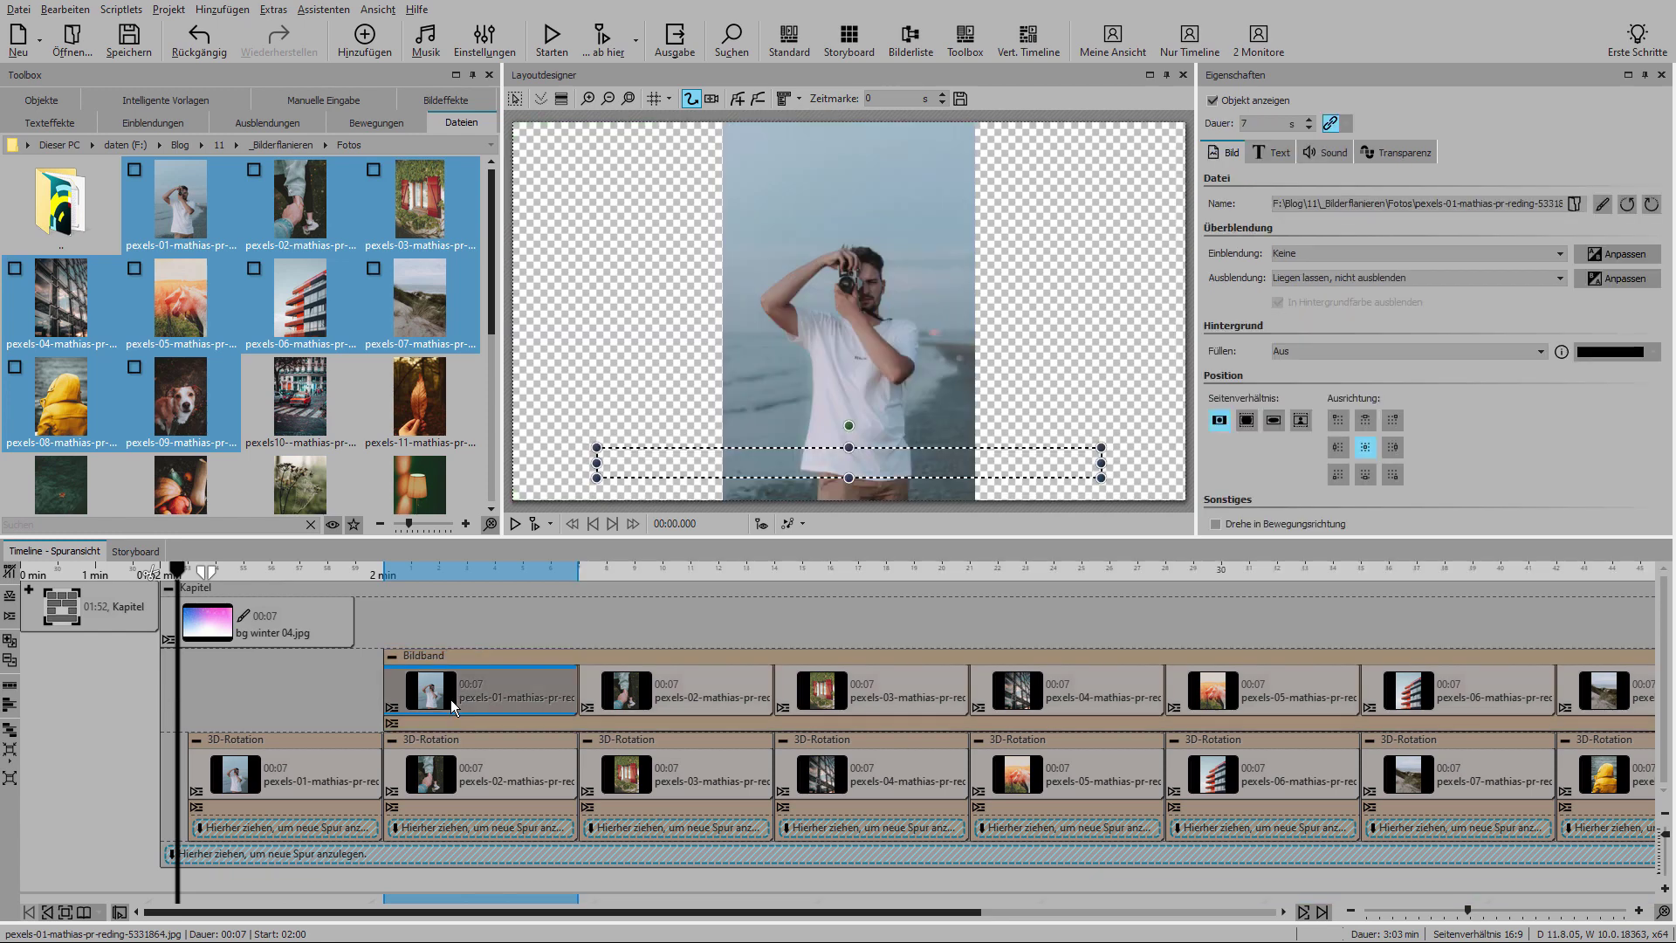
pyautogui.hotkey('ctrl', 'v')
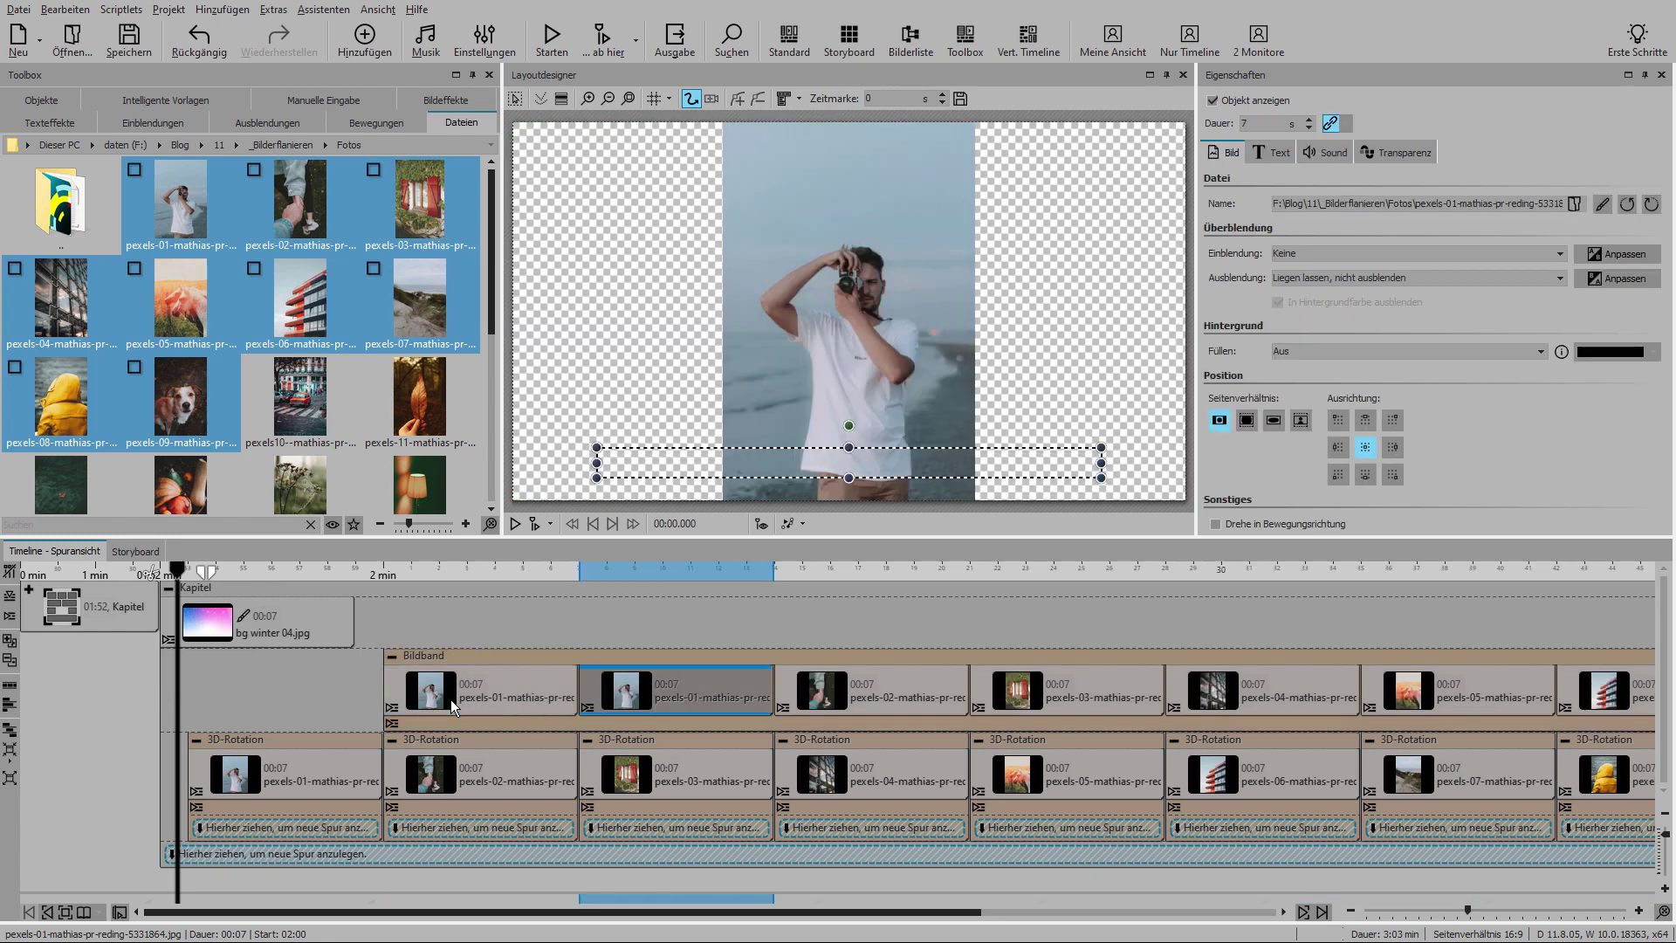
pyautogui.click(454, 707)
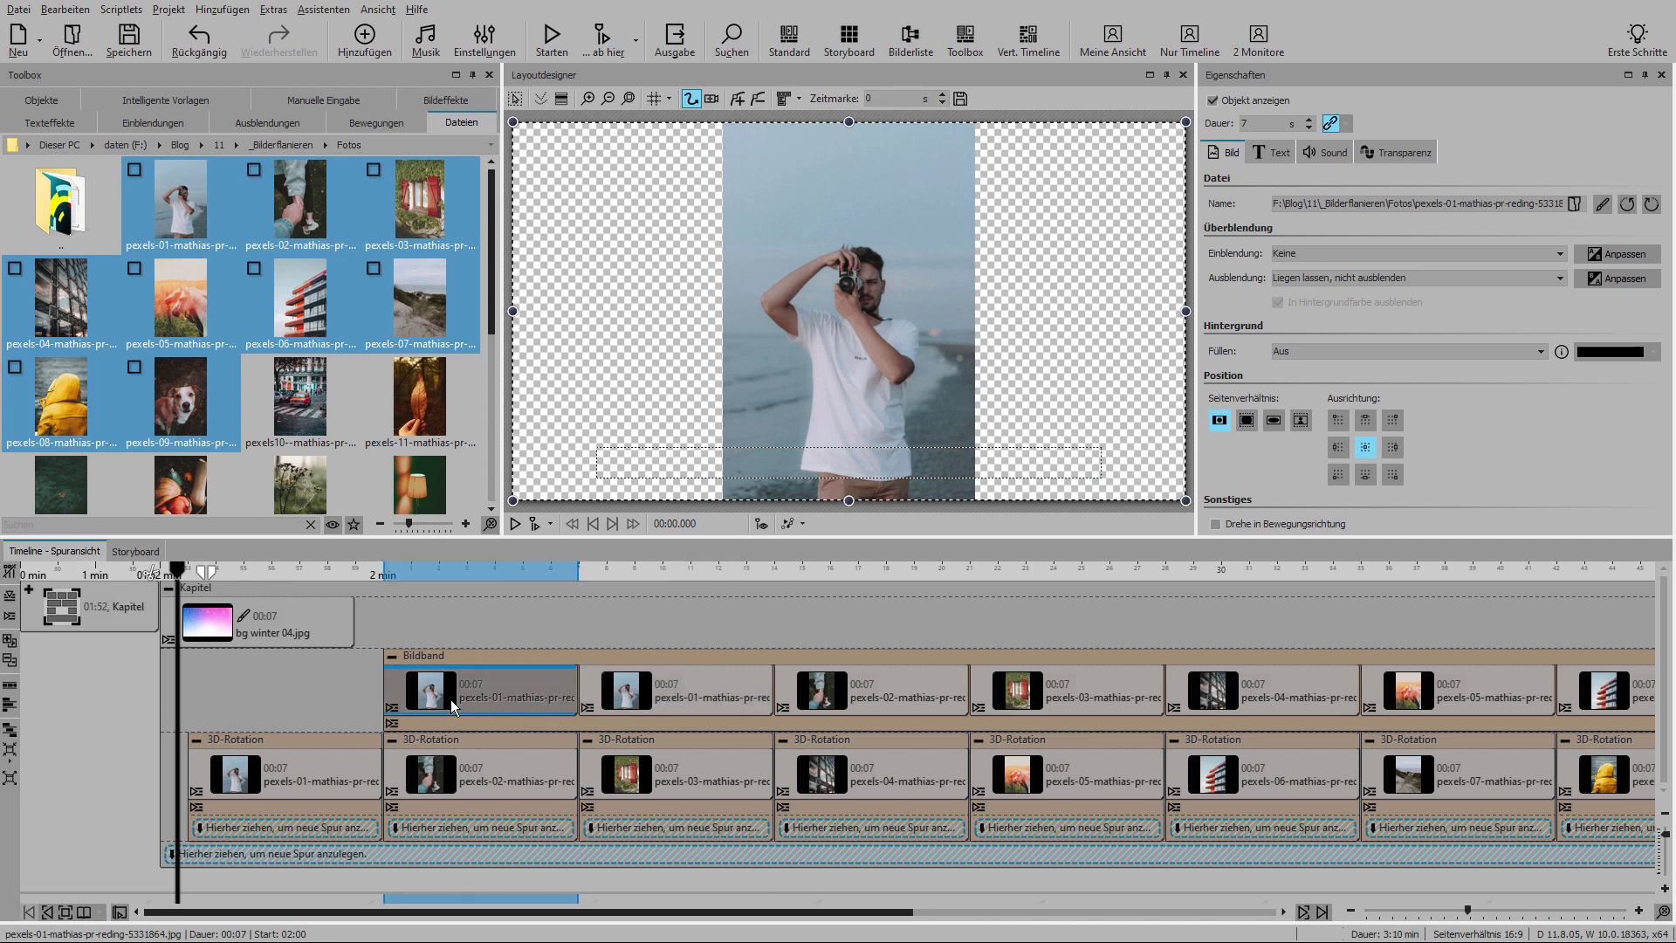
pyautogui.click(1389, 157)
pyautogui.moveTo(1257, 458); pyautogui.dragTo(1166, 525)
# Step: Paste two copies of the transparent first photo directly behind it in the Bildband
pyautogui.click(517, 696)
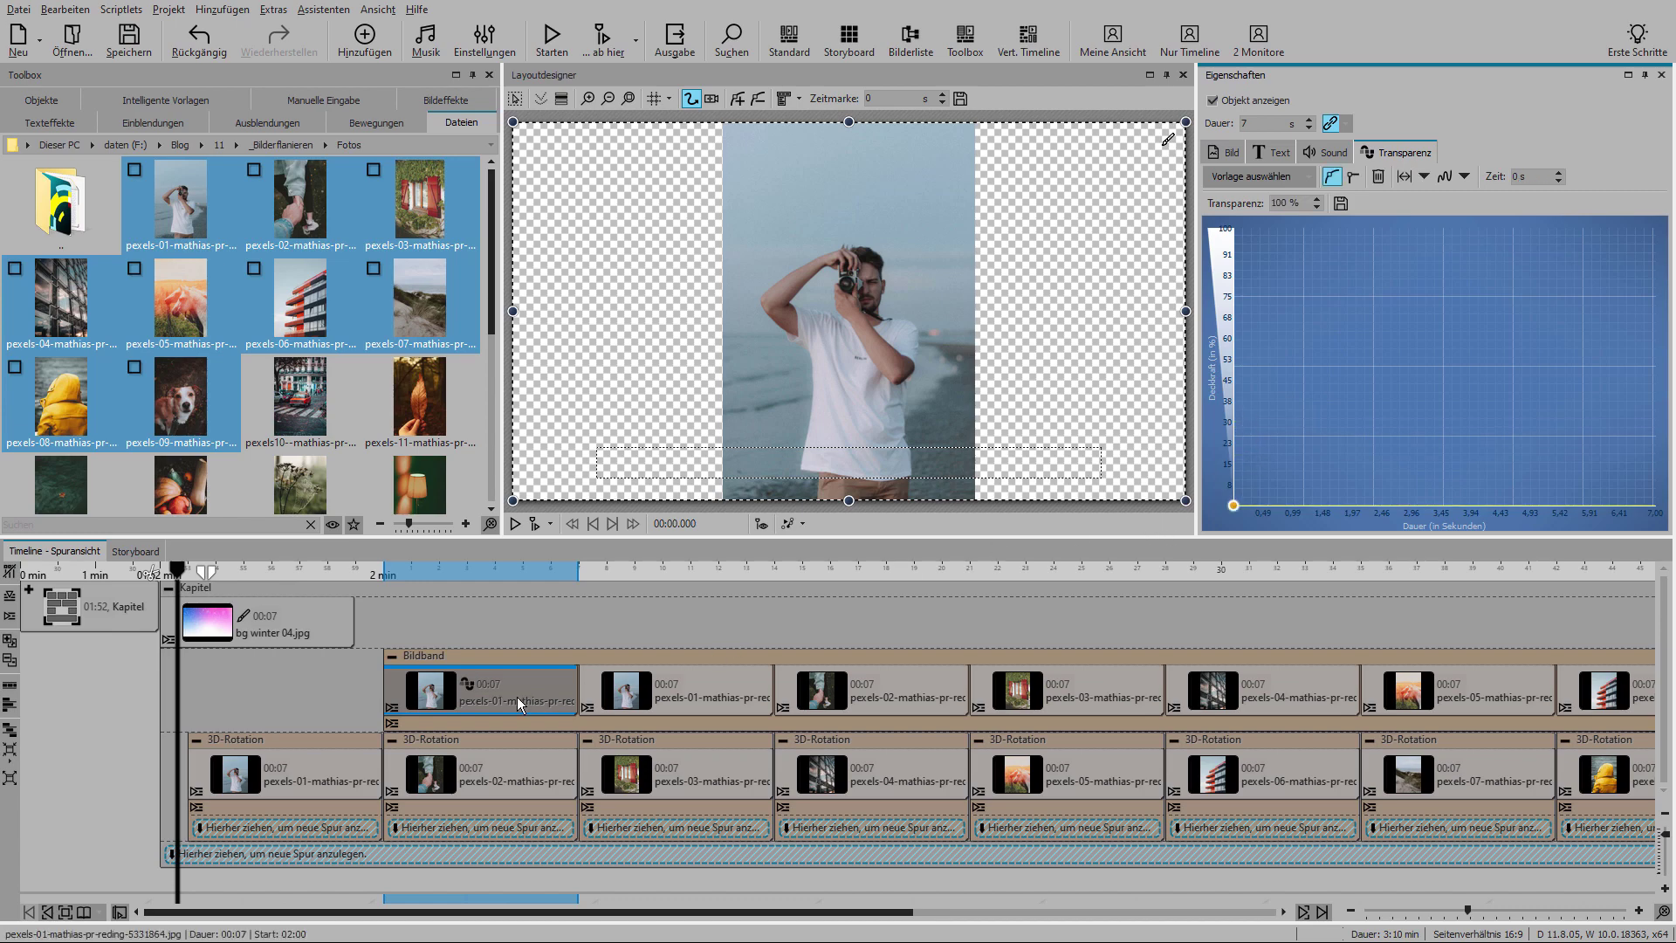
pyautogui.hotkey('ctrl', 'v')
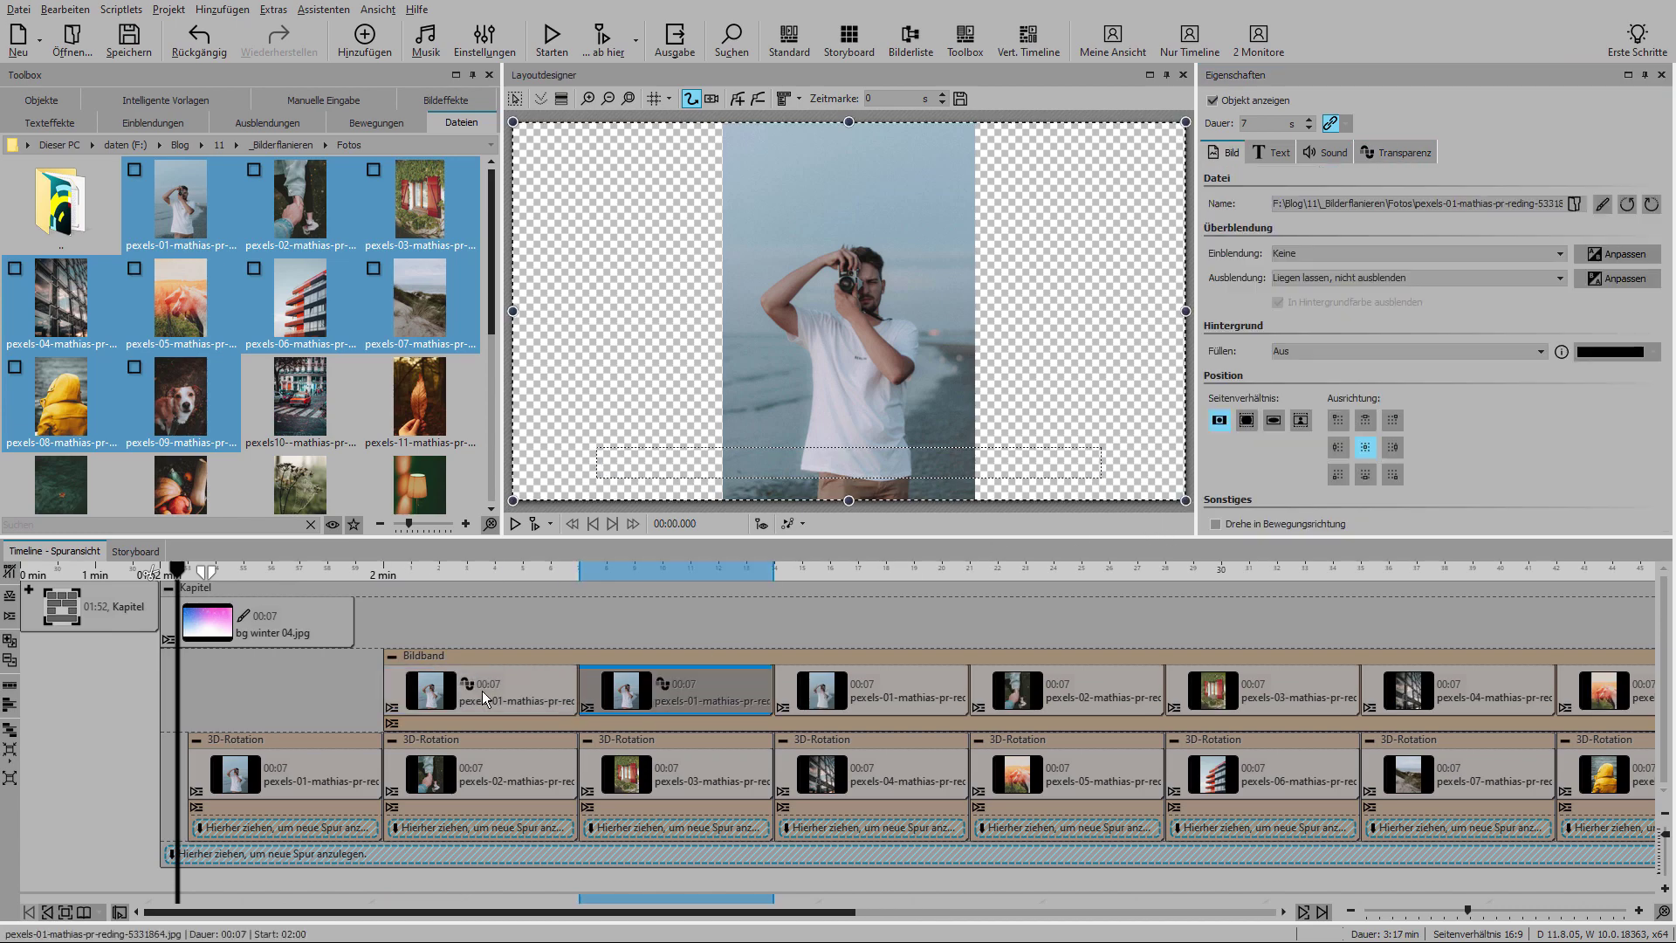
pyautogui.hotkey('ctrl', 'v')
# Step: Copy the three transparent photos from the Bildband's start and append them after pexels-09 at its end
pyautogui.click(524, 703)
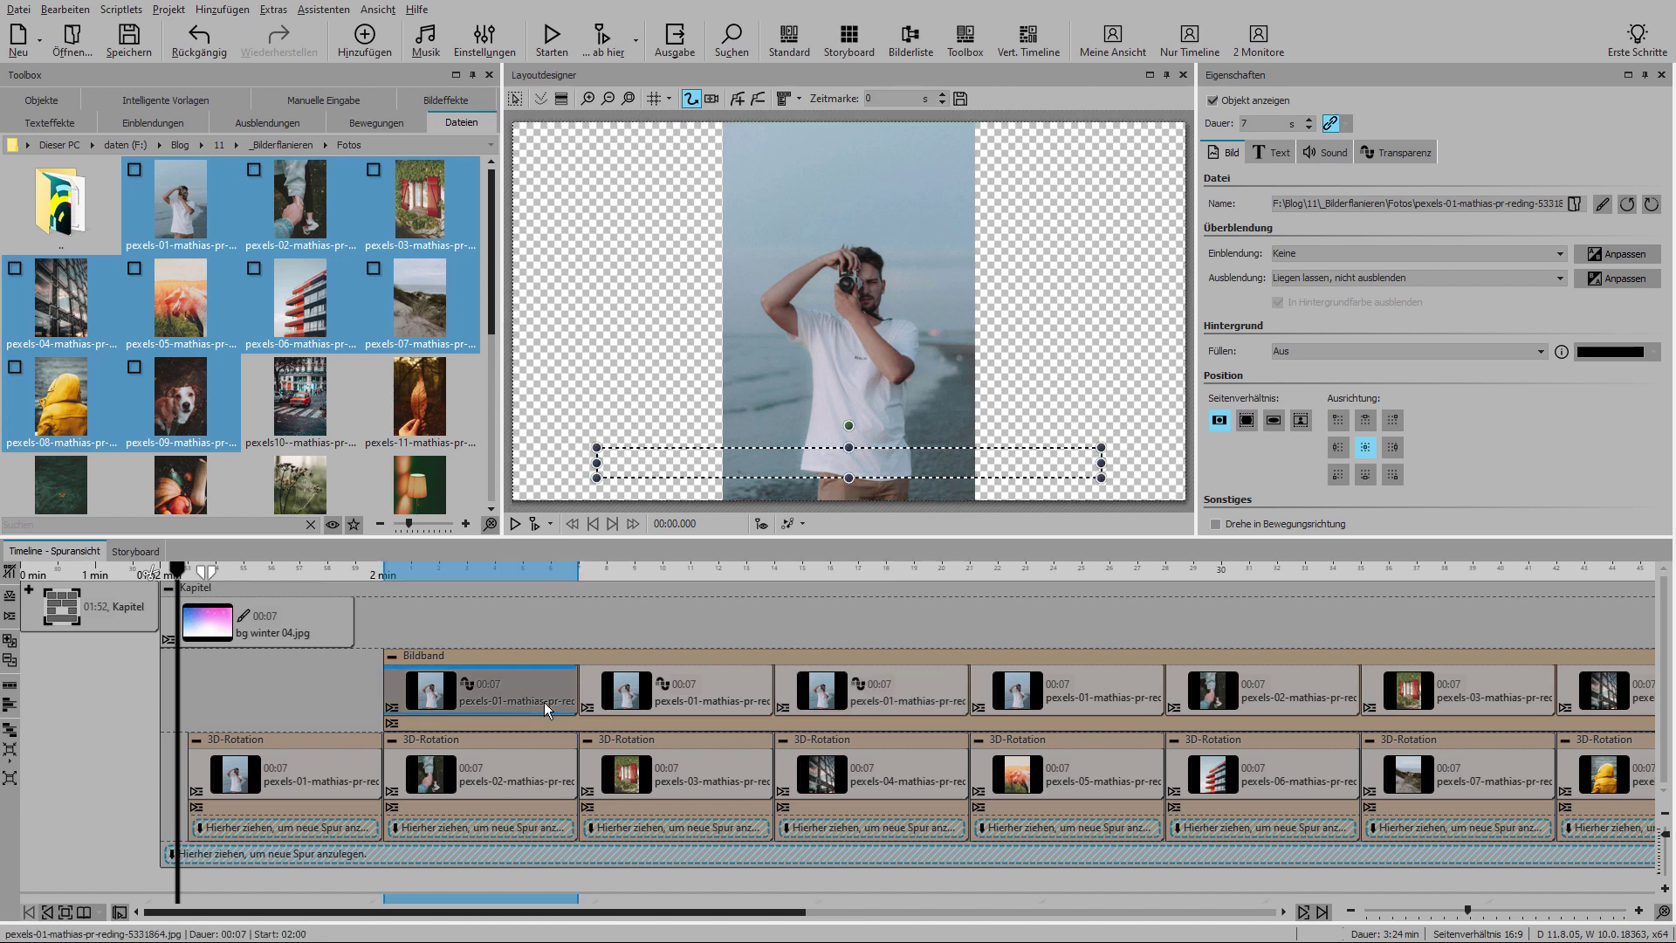
pyautogui.keyDown('shift'); pyautogui.click(811, 700); pyautogui.keyUp('shift')
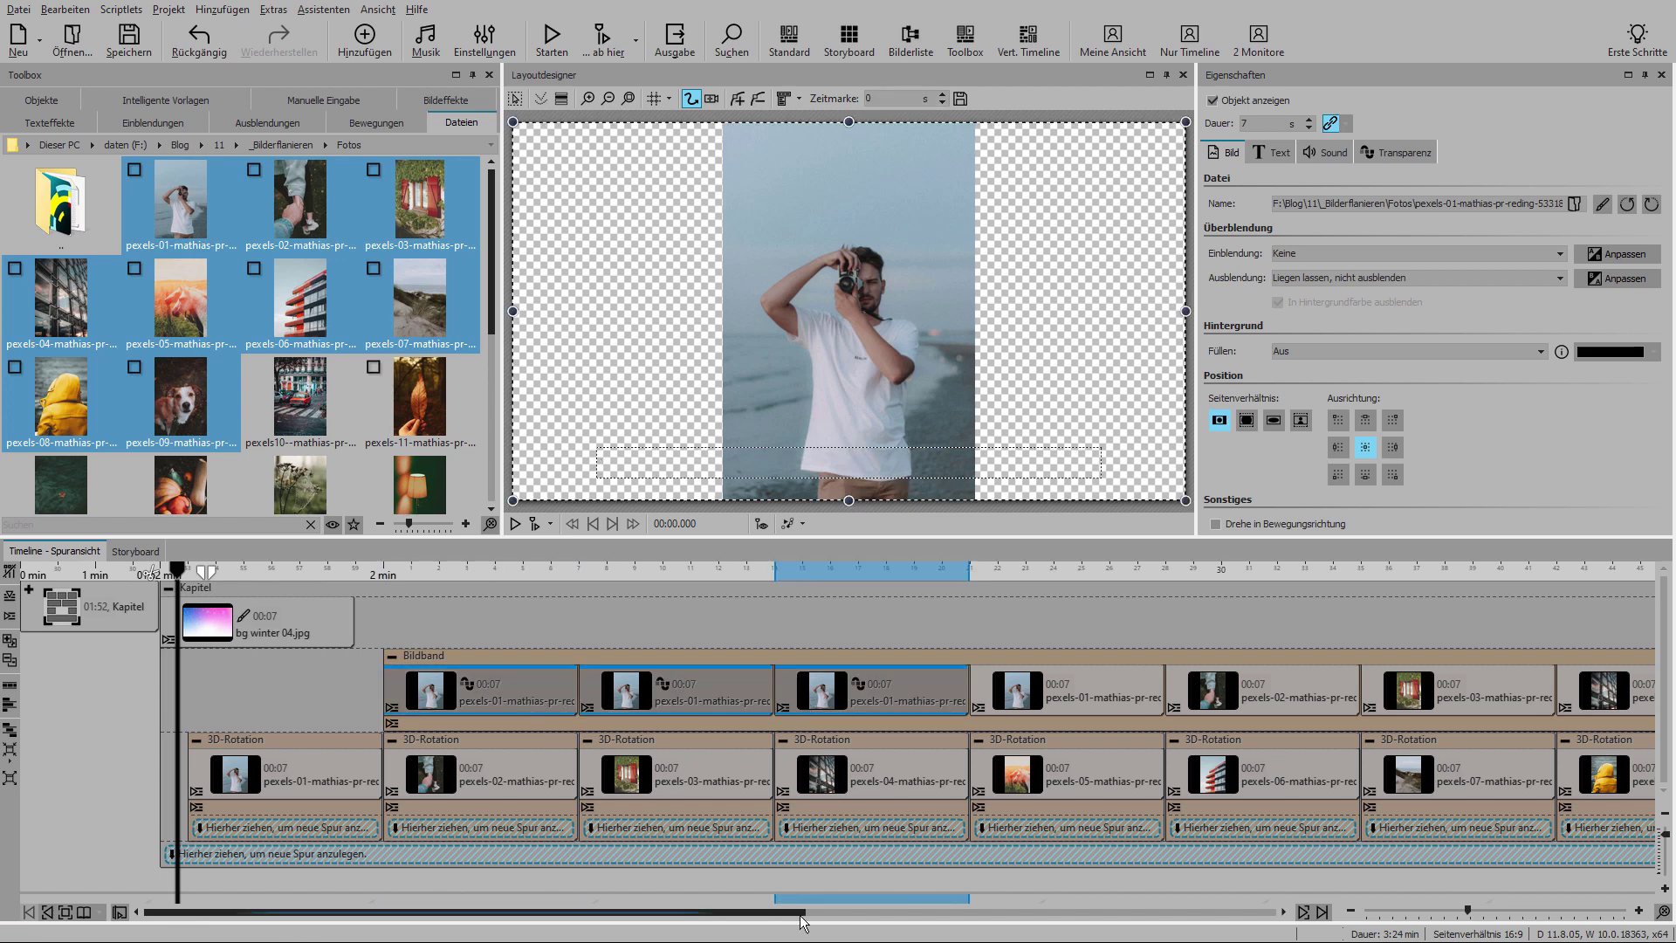
pyautogui.moveTo(803, 913); pyautogui.dragTo(1279, 914)
pyautogui.click(1397, 694)
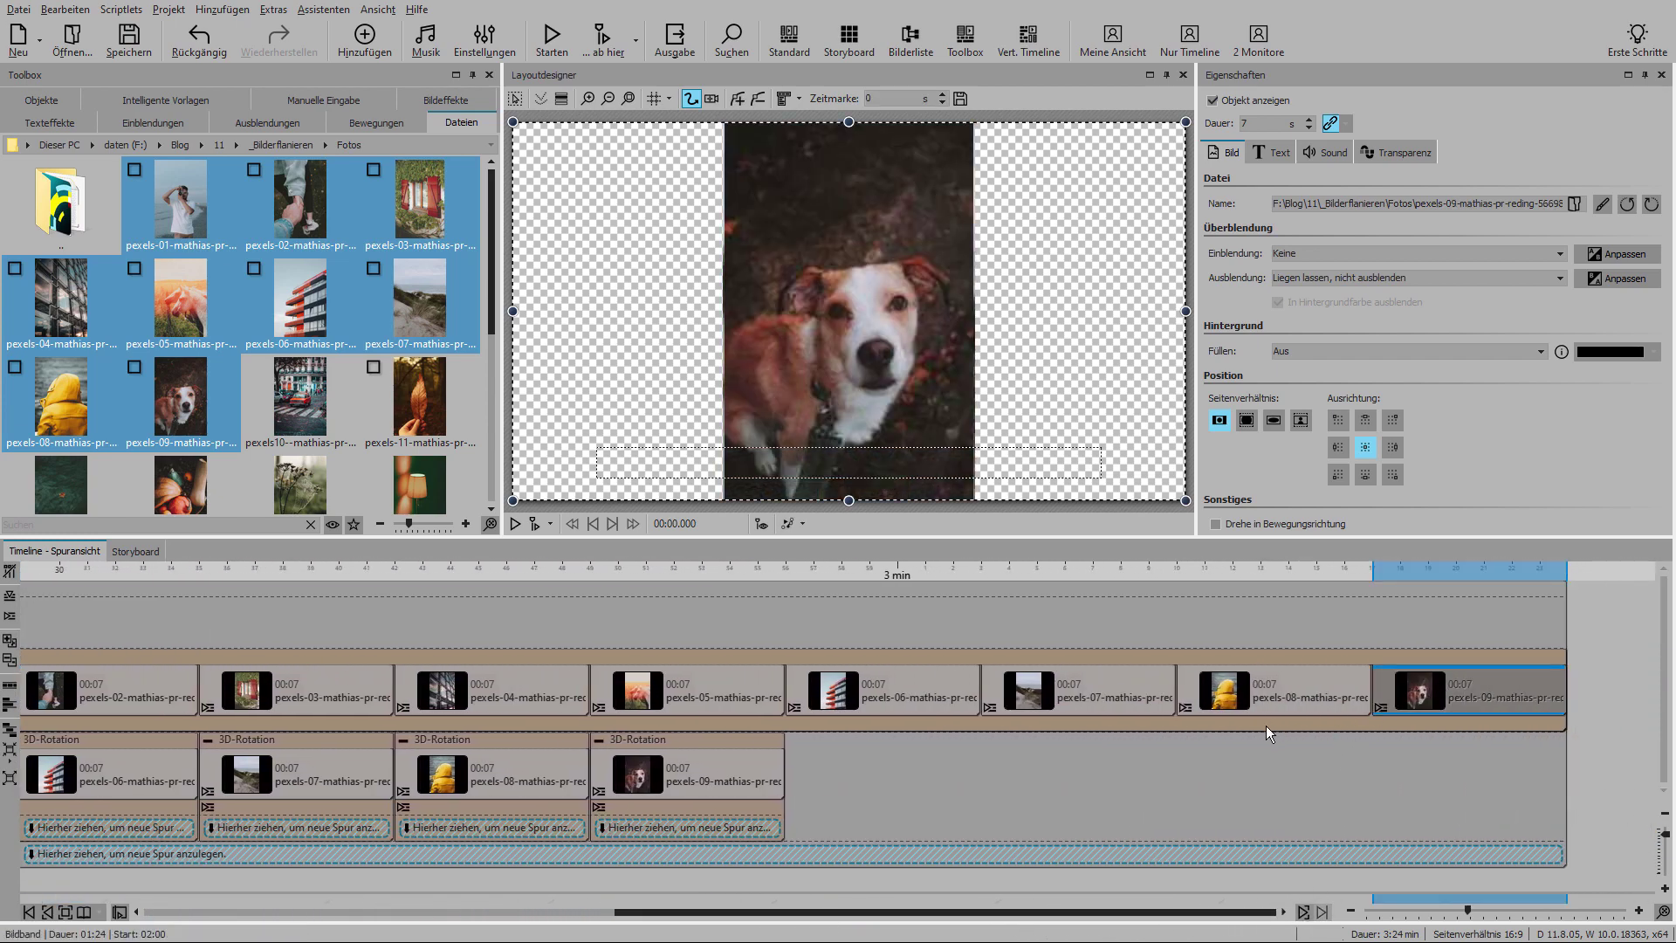
pyautogui.hotkey('ctrl', 'v')
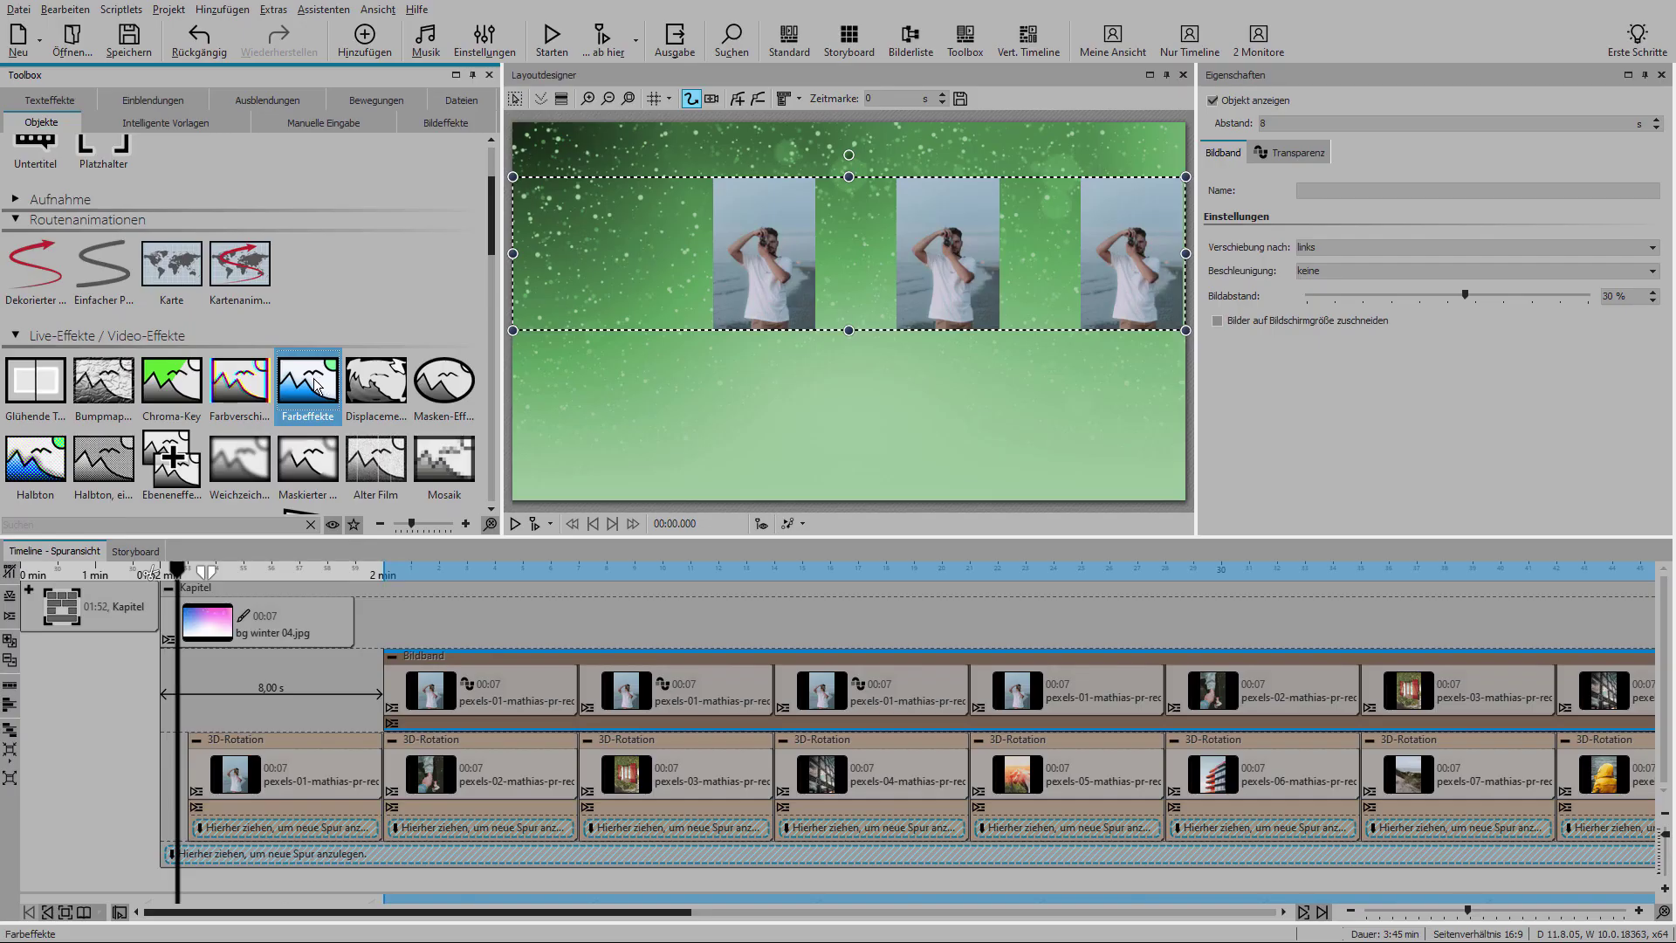
# Step: Collapse the Bildband and wrap it in a Farbeffekte effect
pyautogui.click(393, 654)
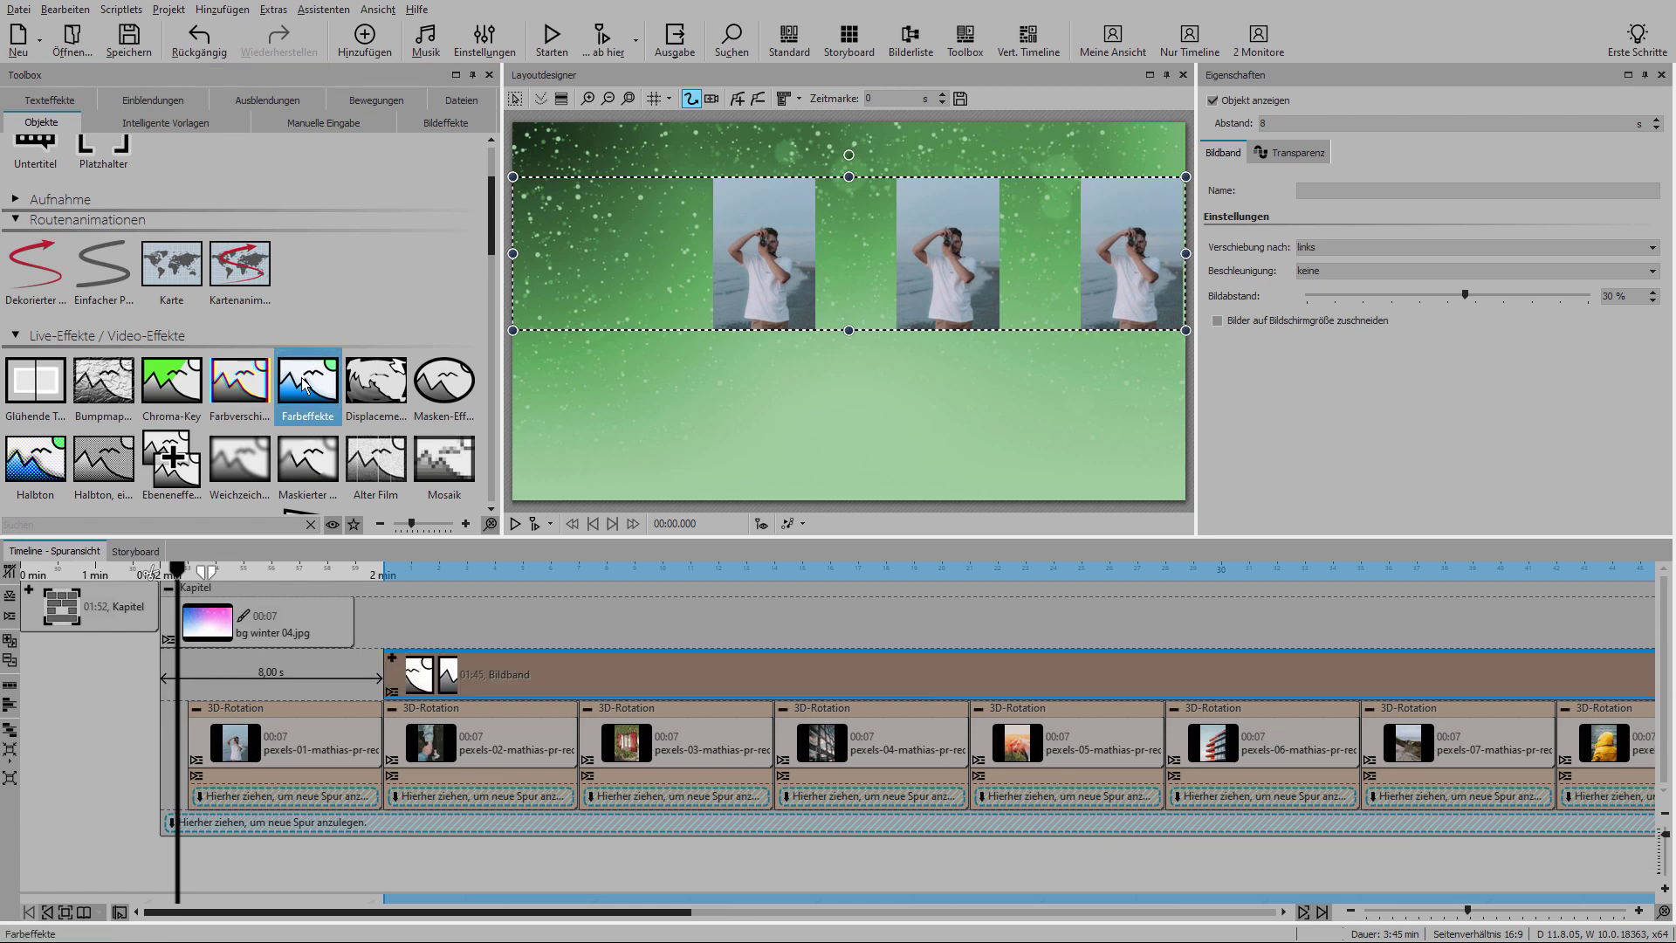
pyautogui.moveTo(307, 384); pyautogui.dragTo(447, 672)
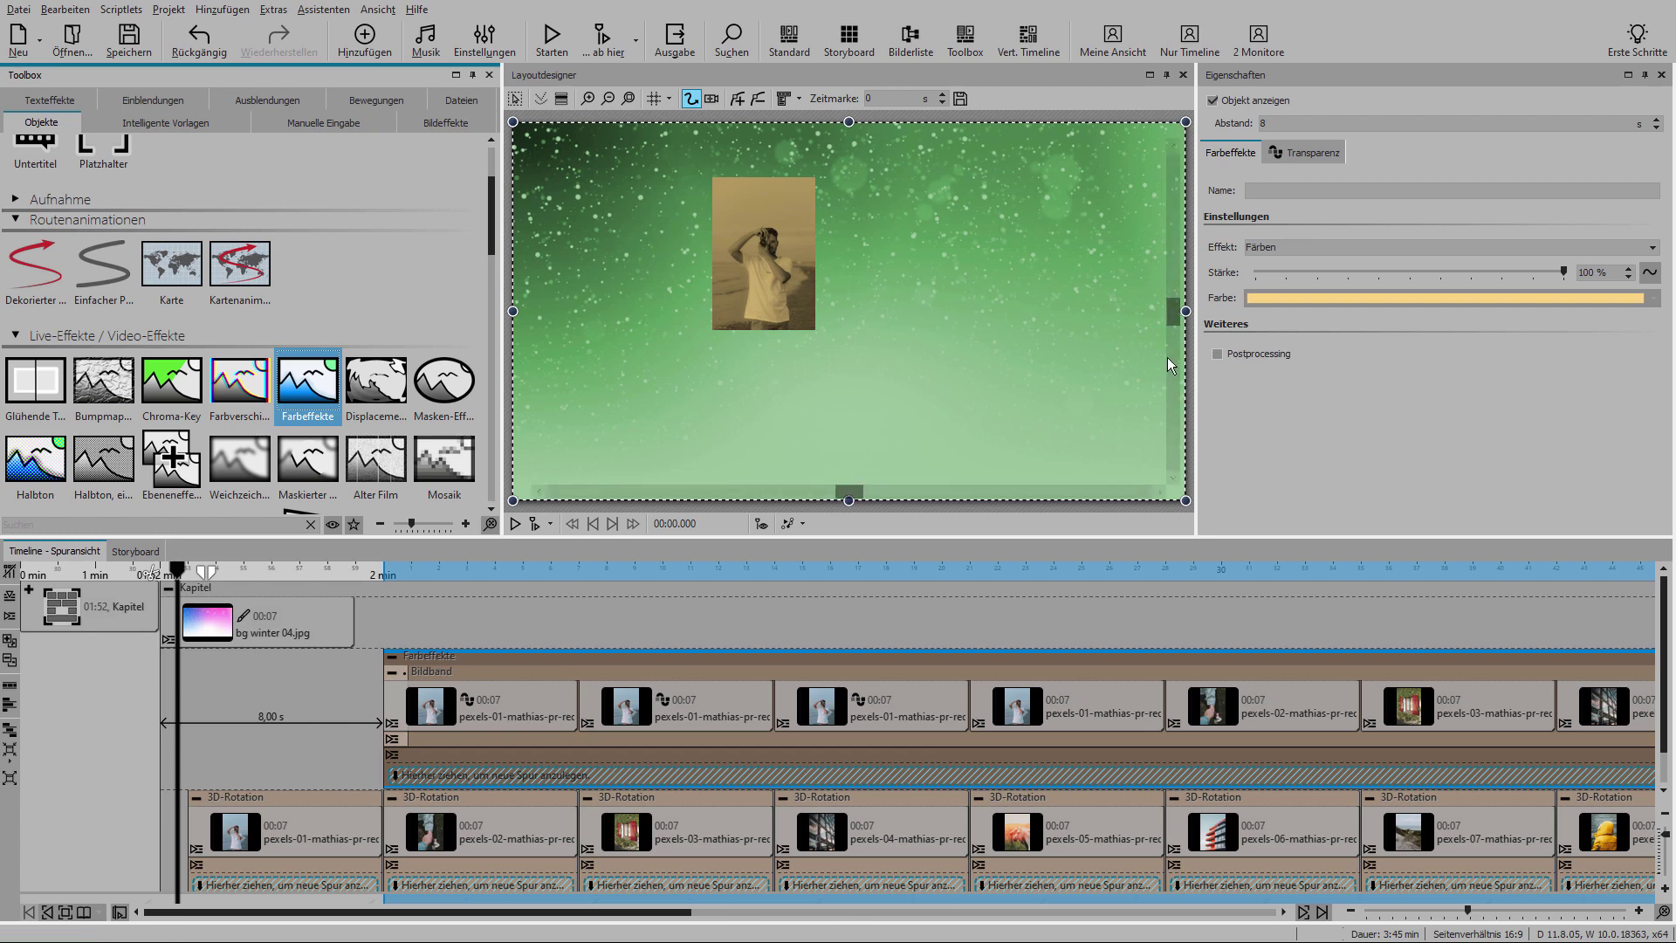
# Step: Set the Farbeffekte effect type to Schwarz/Weiß and collapse the effect in the timeline
pyautogui.click(1305, 247)
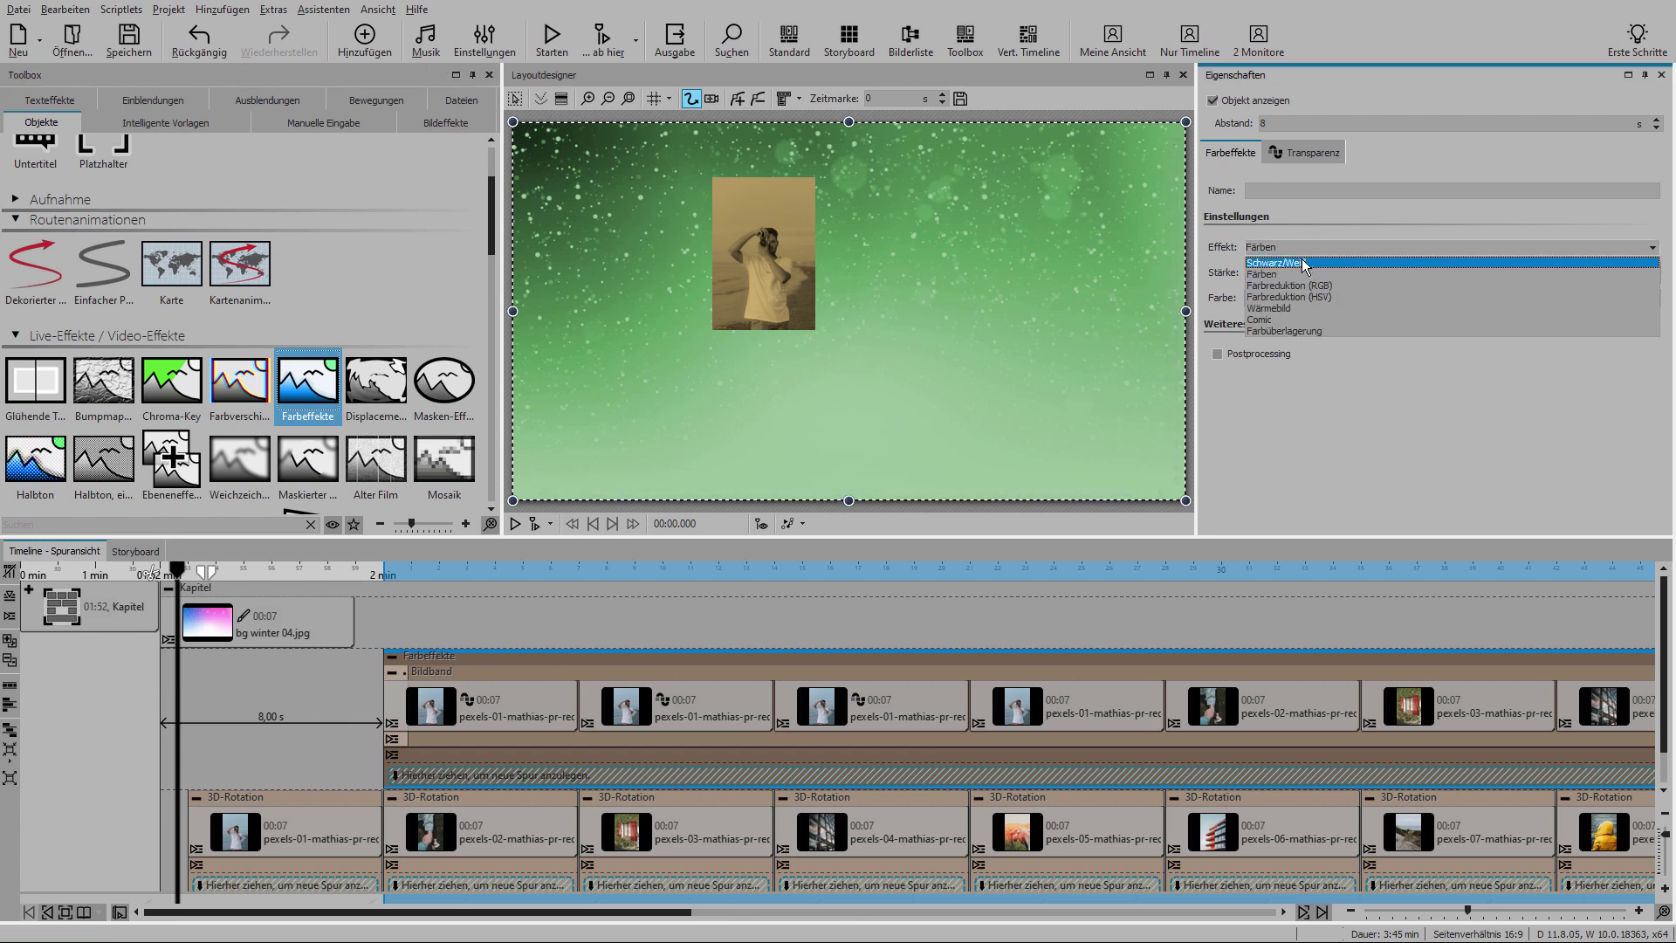
pyautogui.click(1302, 260)
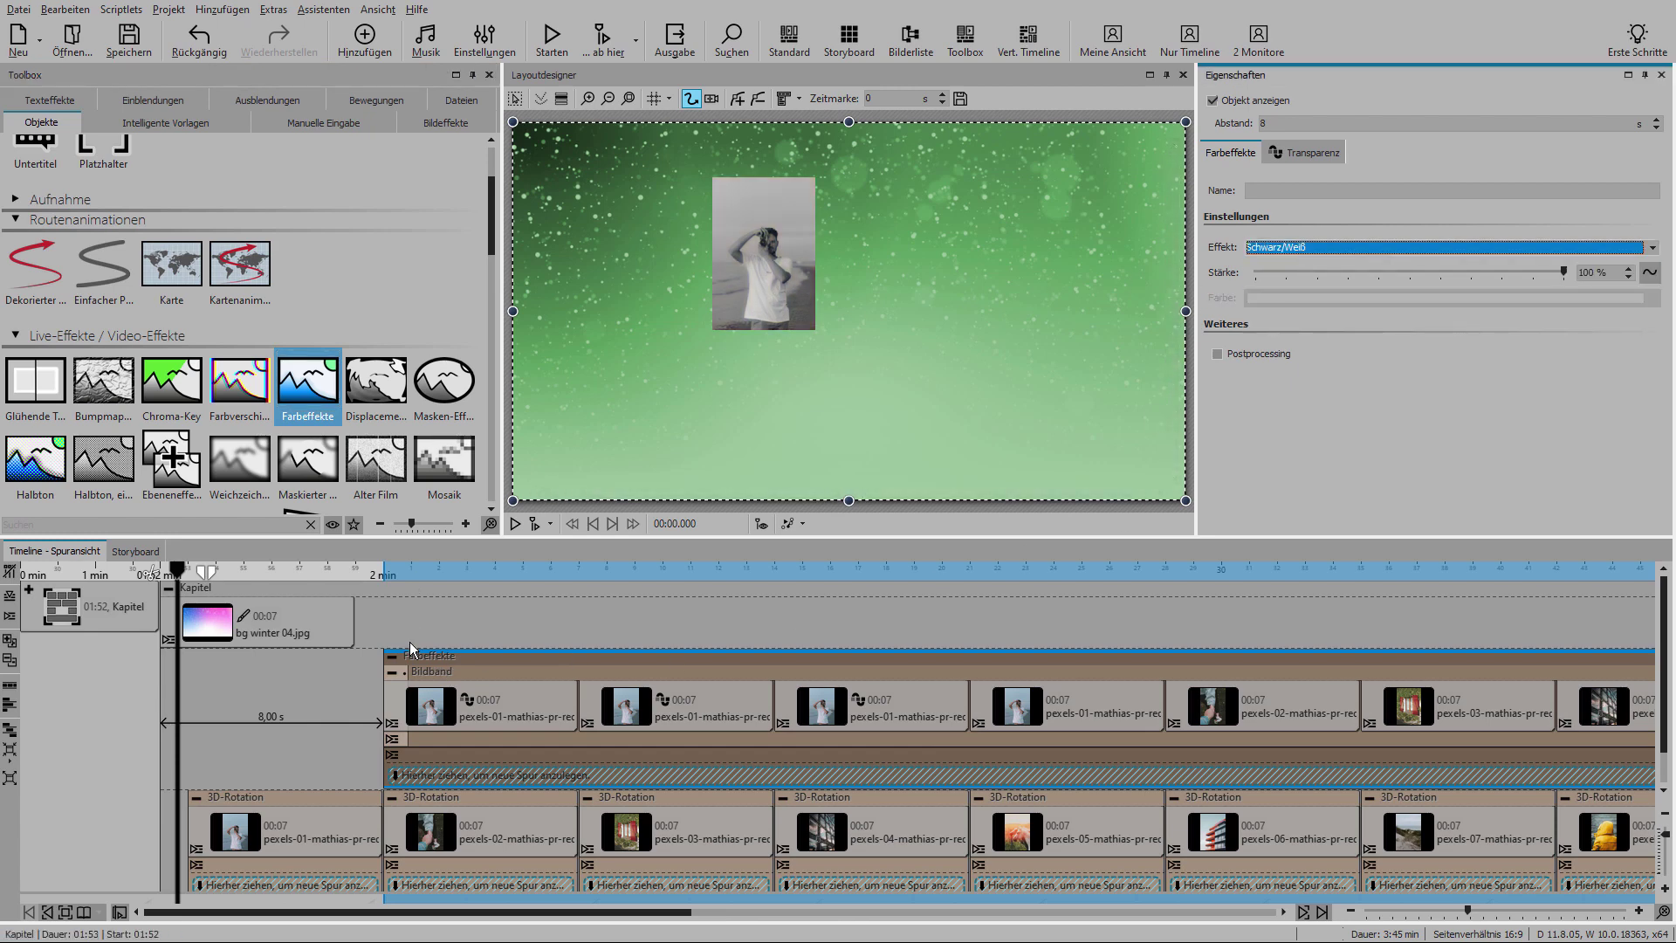
pyautogui.click(394, 659)
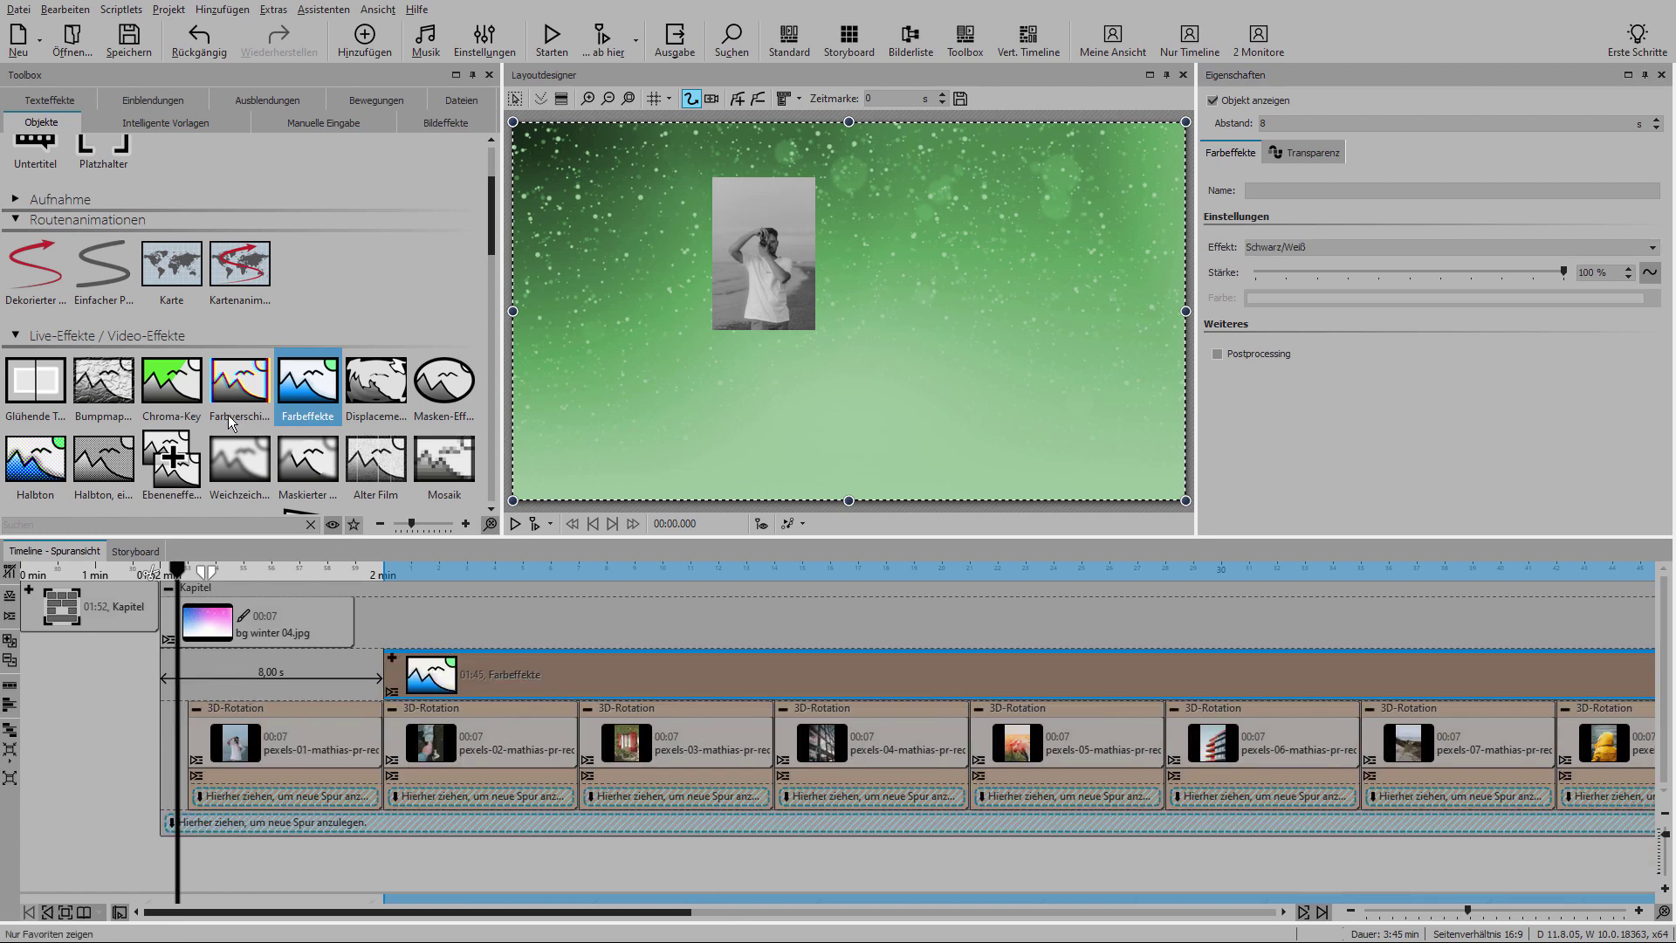
# Step: Wrap the collapsed Farbeffekte in a Schatten-Effekt with shadow color alpha 194, angle 19,447° and distance 2,4 %
pyautogui.scroll(-3, 228, 421)
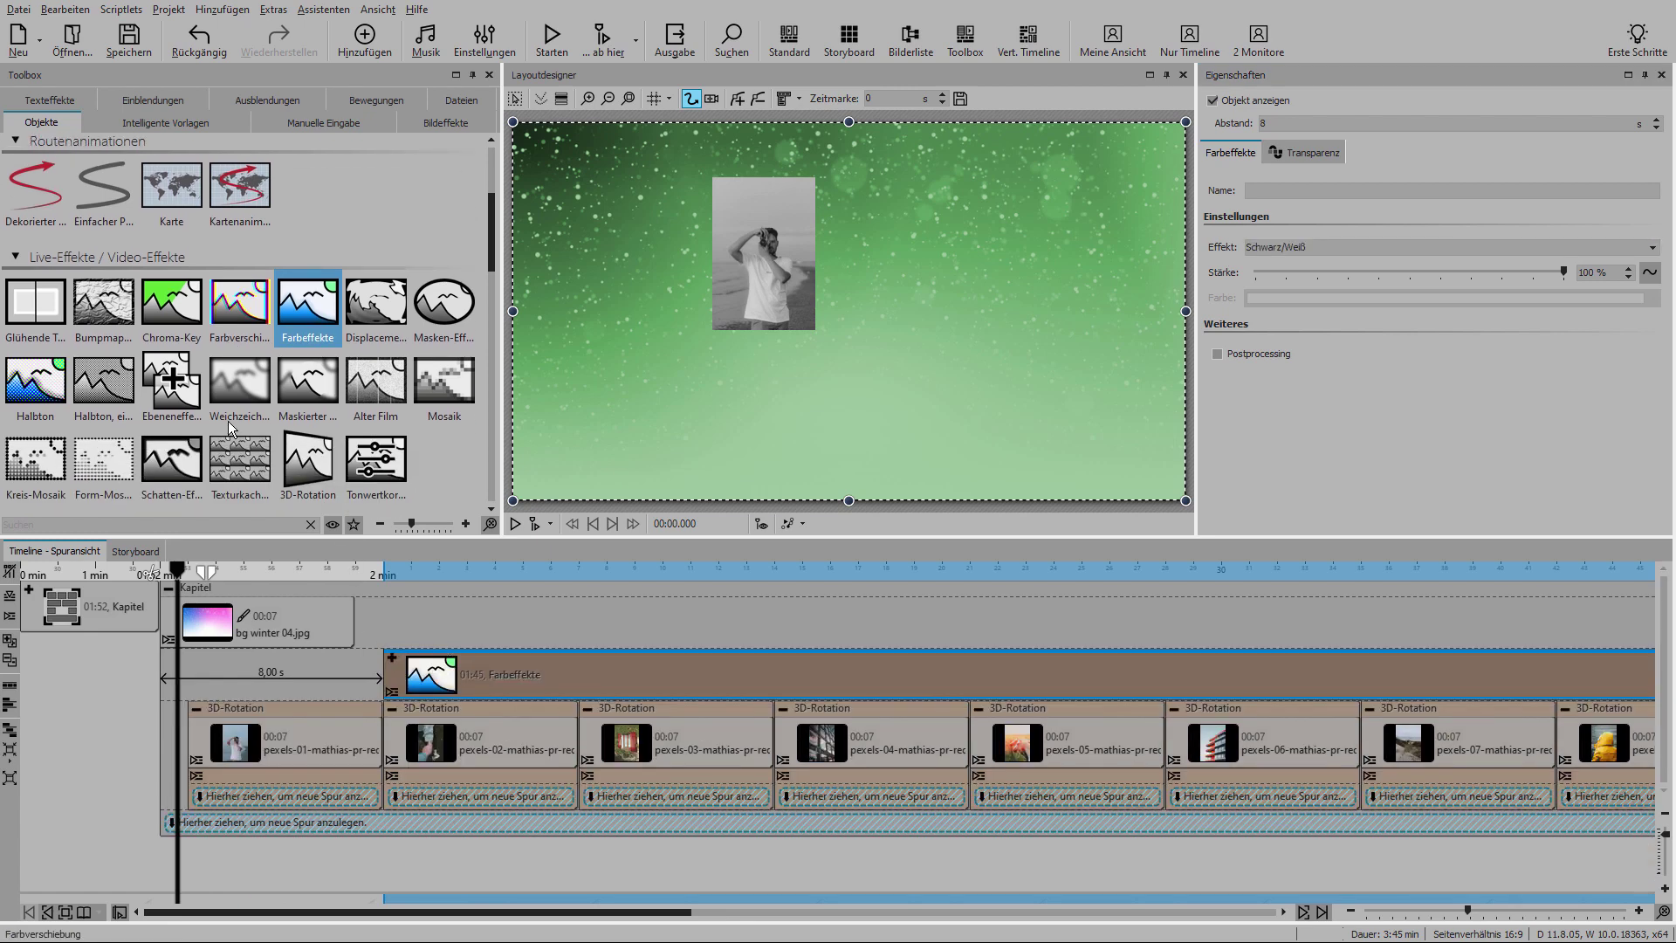
pyautogui.moveTo(175, 474); pyautogui.dragTo(543, 674)
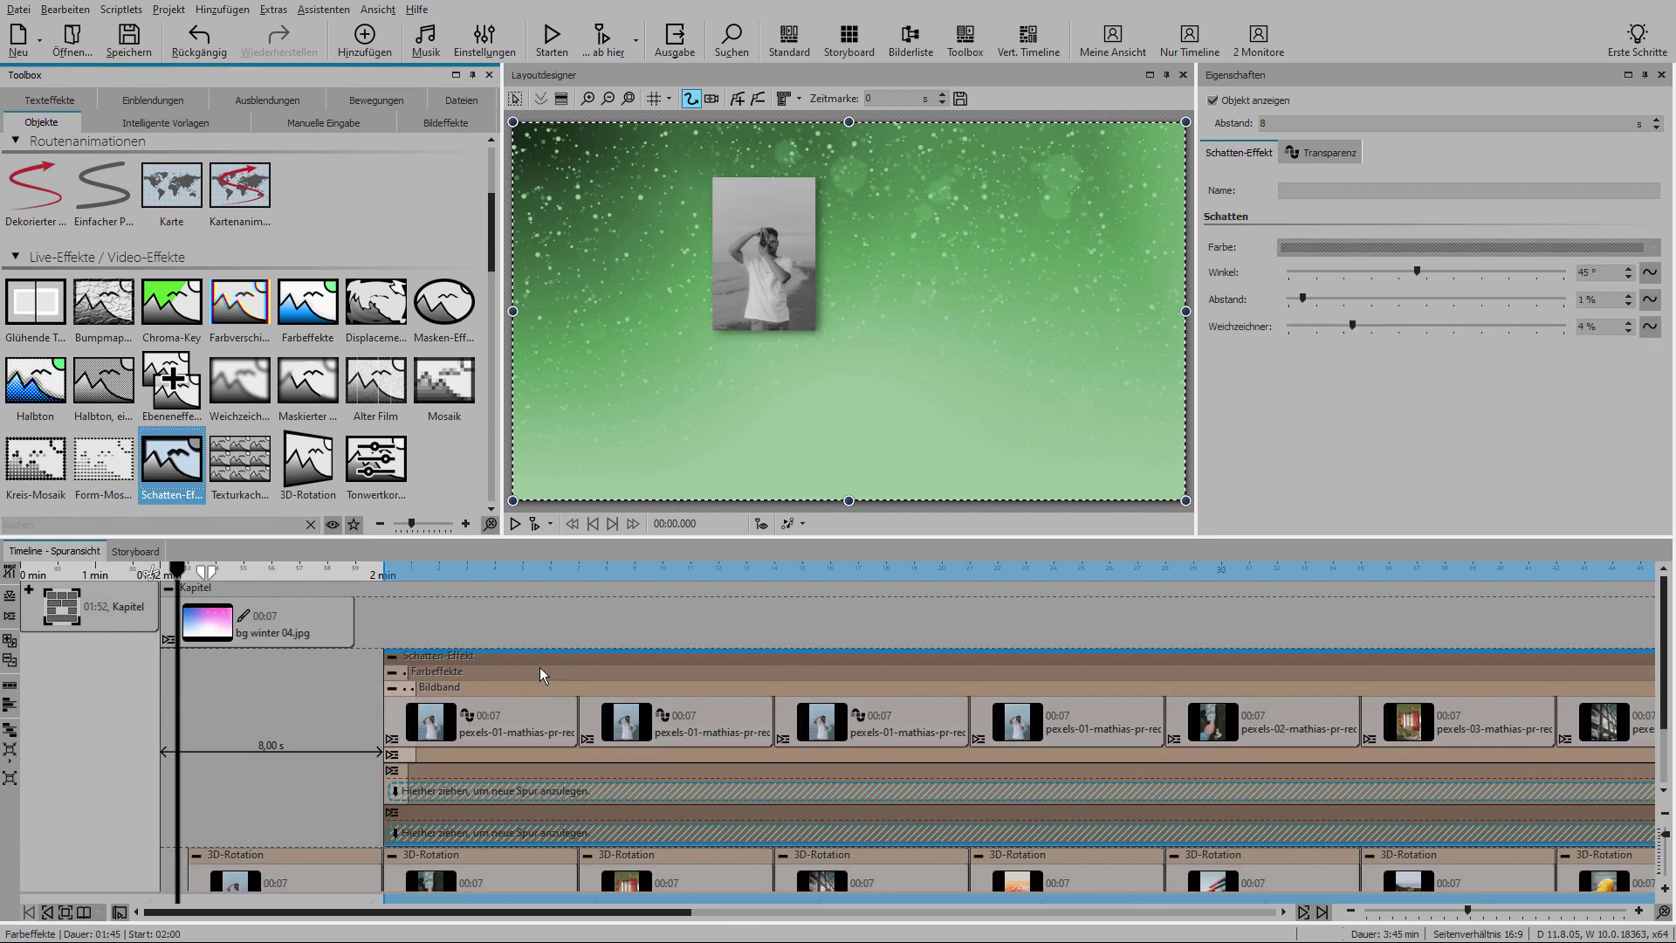
pyautogui.click(1316, 254)
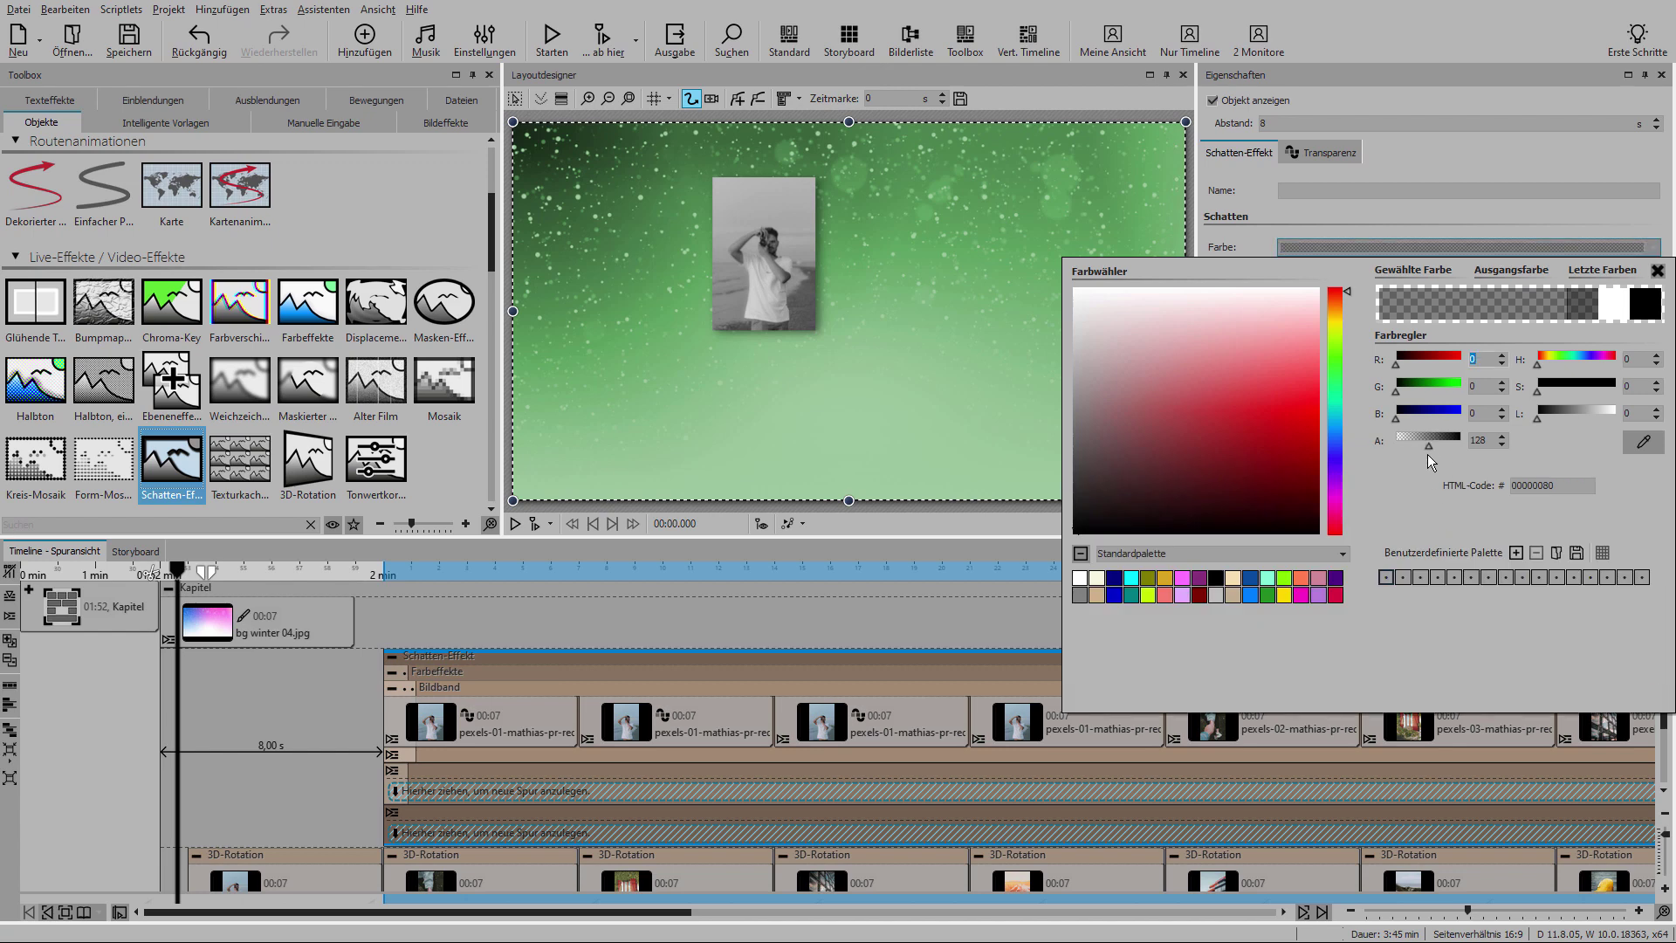
pyautogui.moveTo(1431, 448); pyautogui.dragTo(1446, 452)
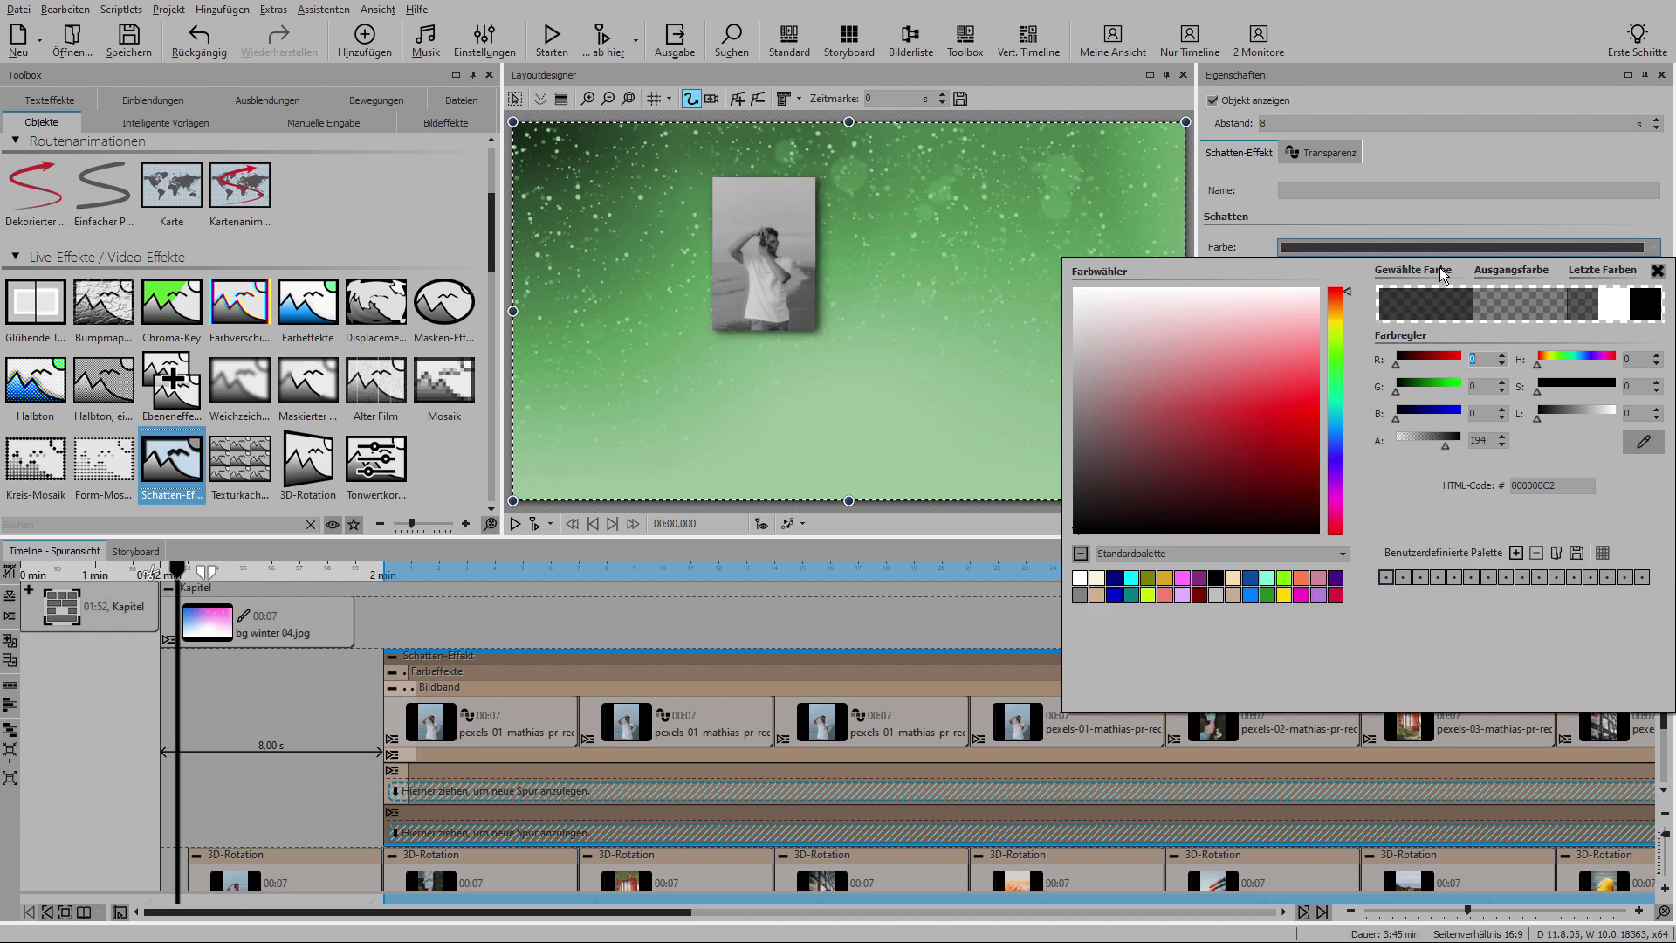
pyautogui.click(1405, 227)
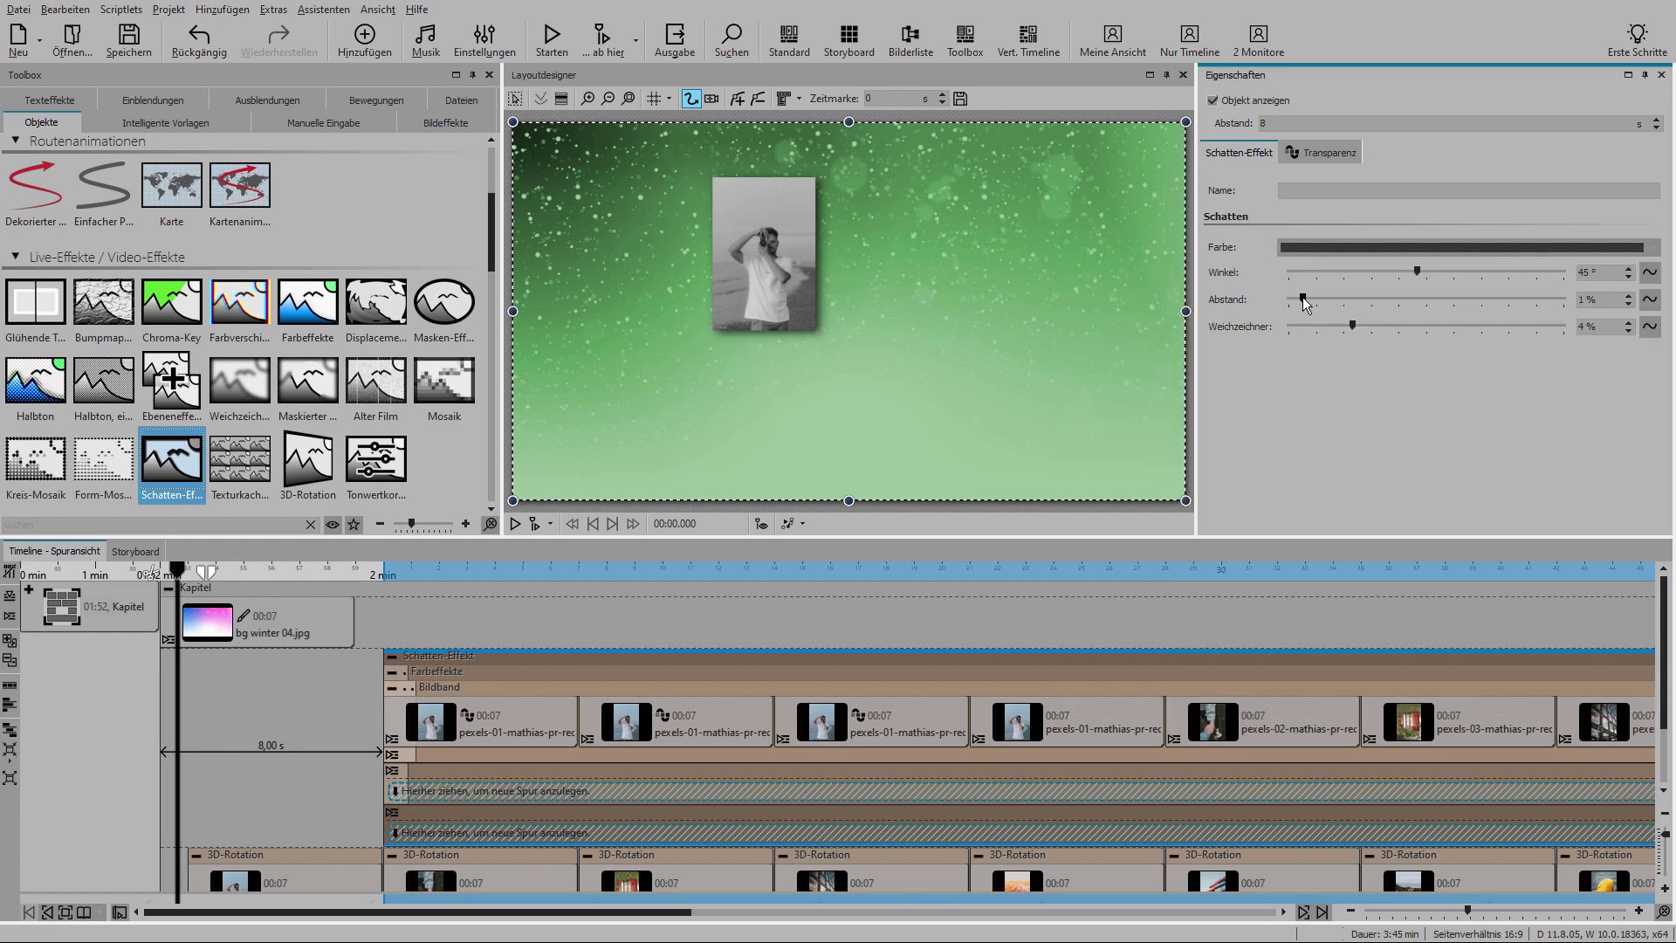
pyautogui.moveTo(1312, 302); pyautogui.dragTo(1324, 309)
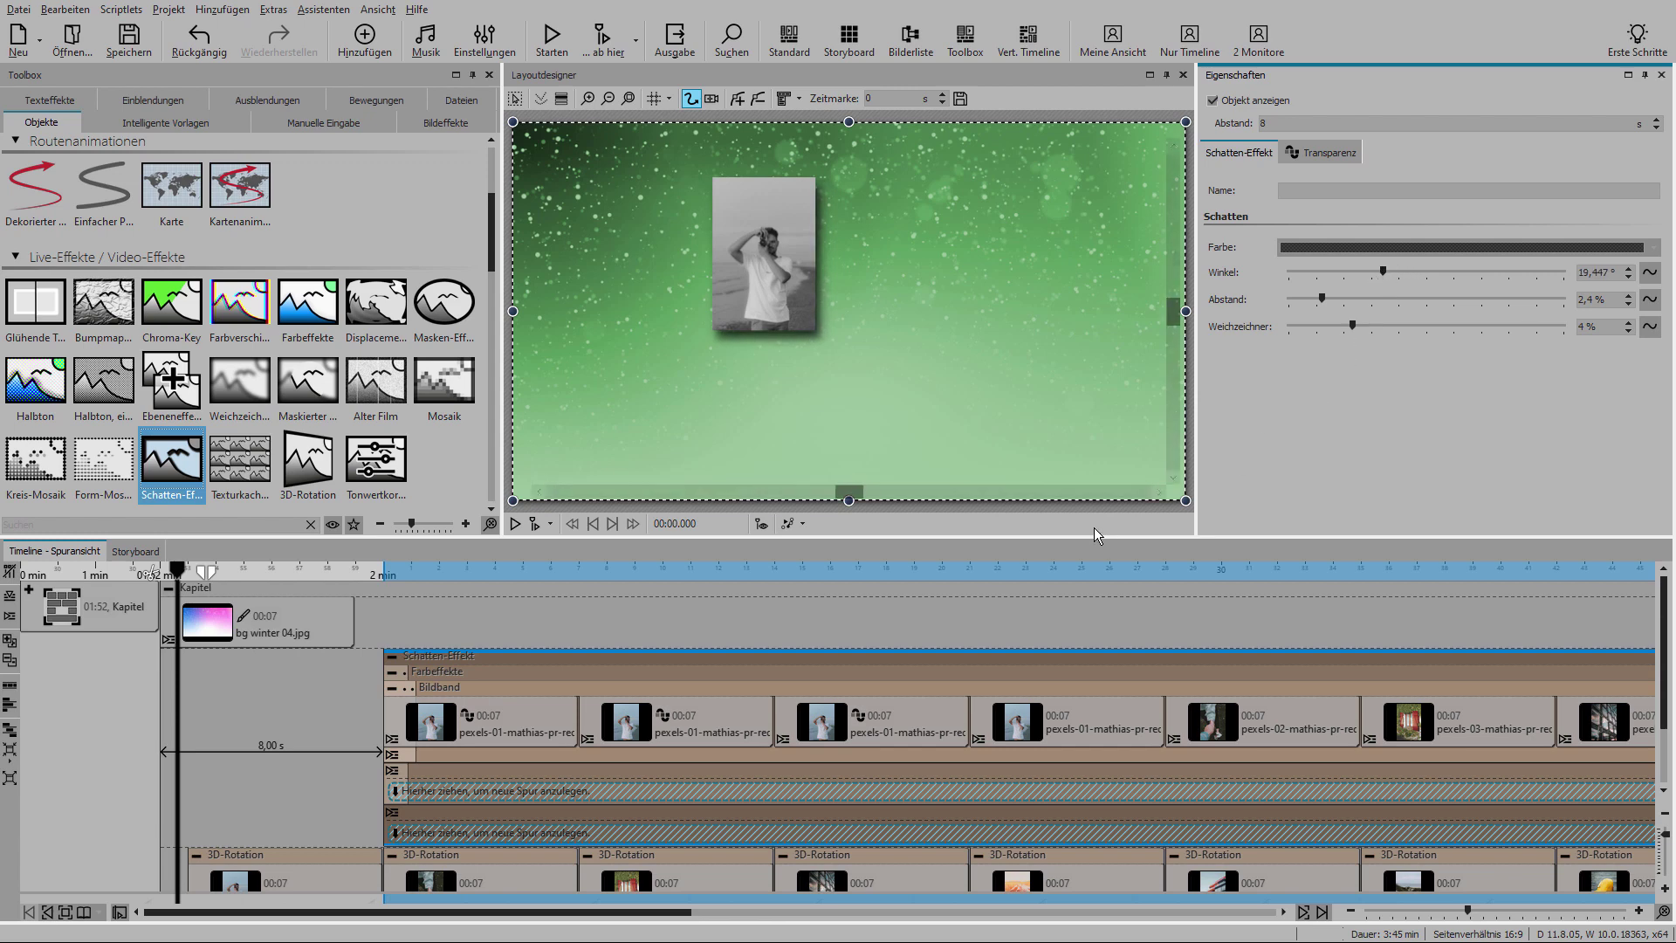
# Step: Try wrapping the Schatten-Effekt in a Weichzeichner at about 0,4 % strength, and remove the Weichzeichner while keeping its contents
pyautogui.click(392, 657)
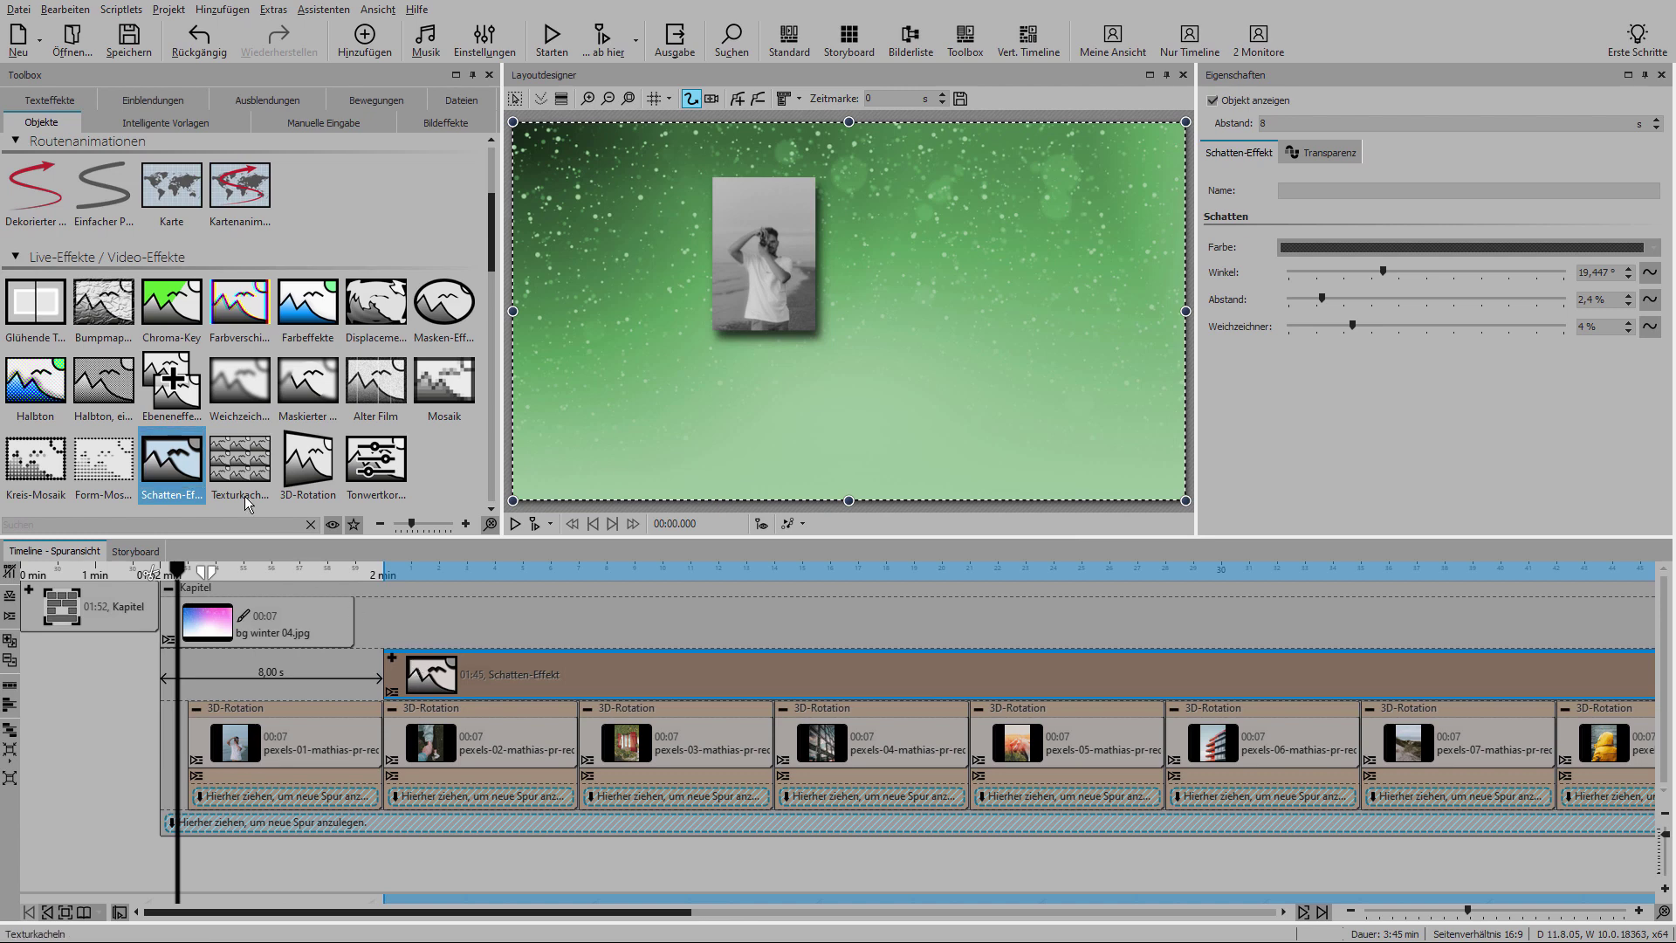
pyautogui.moveTo(238, 386); pyautogui.dragTo(454, 674)
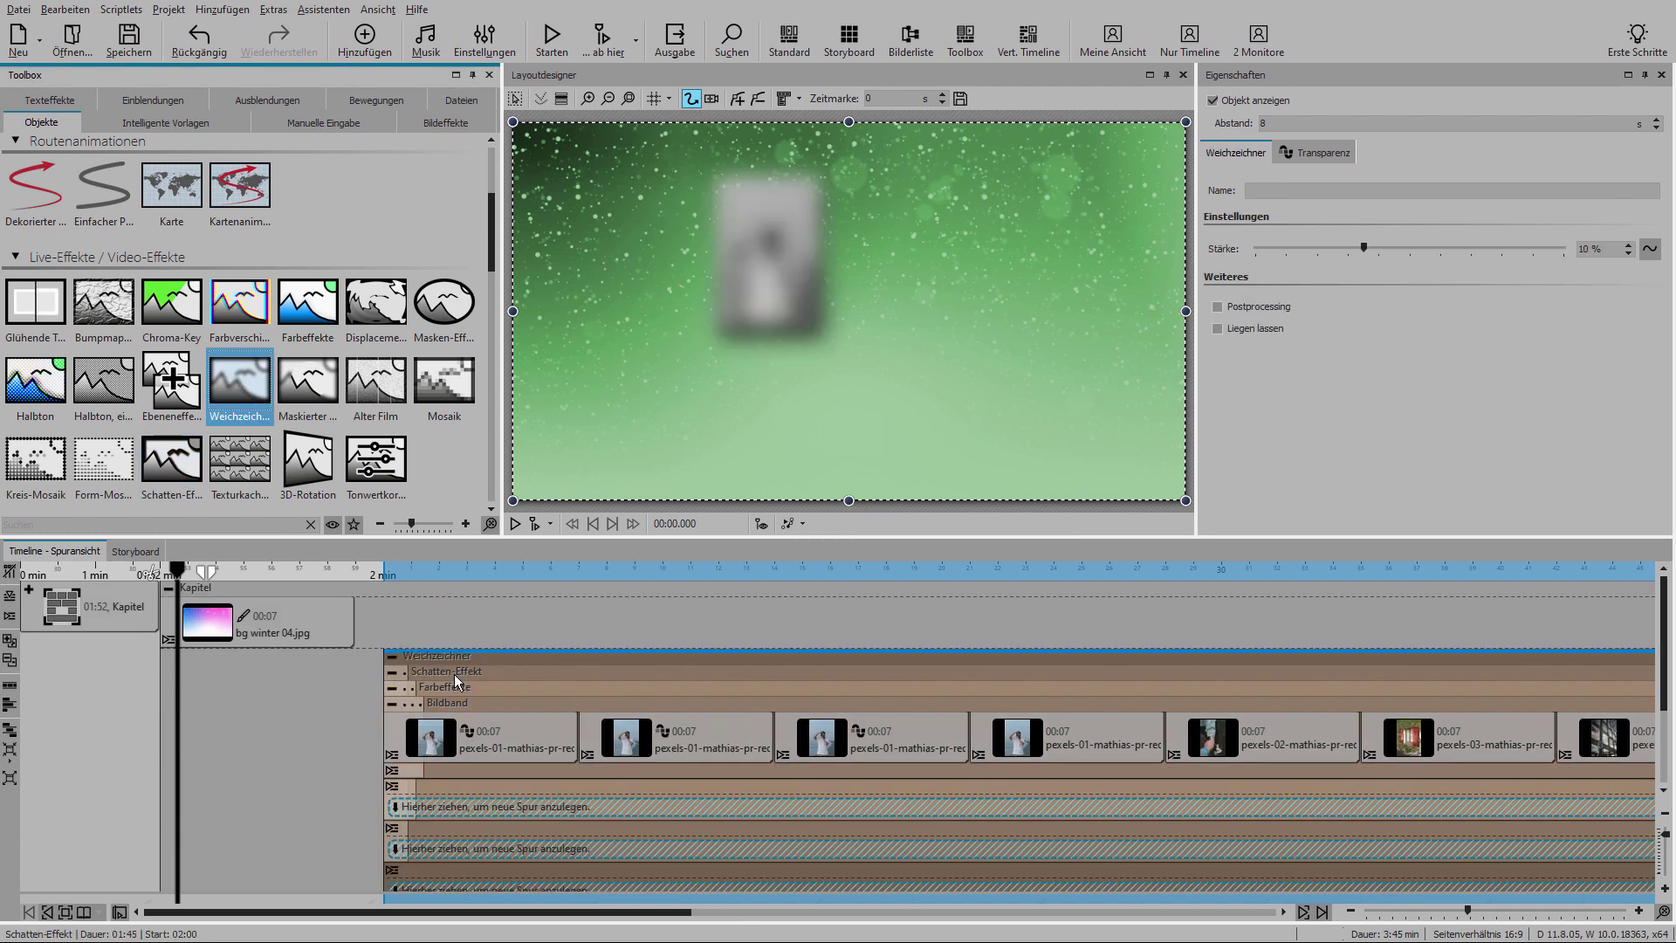
pyautogui.moveTo(1367, 253); pyautogui.dragTo(1268, 253)
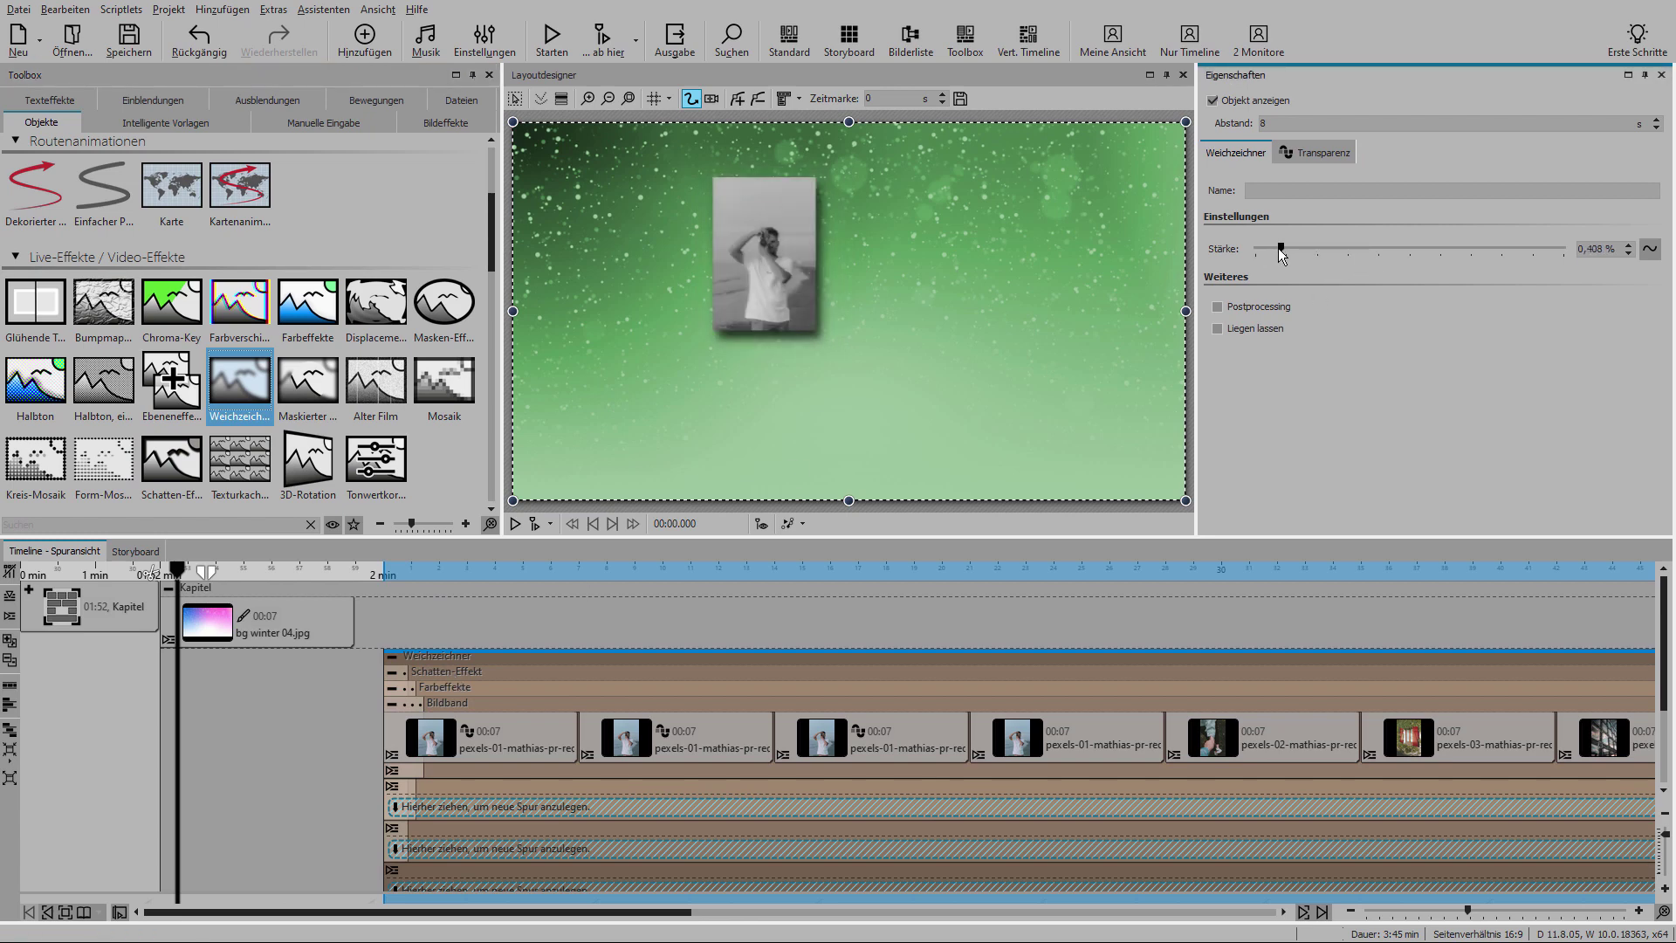
pyautogui.rightClick(518, 654)
pyautogui.click(547, 741)
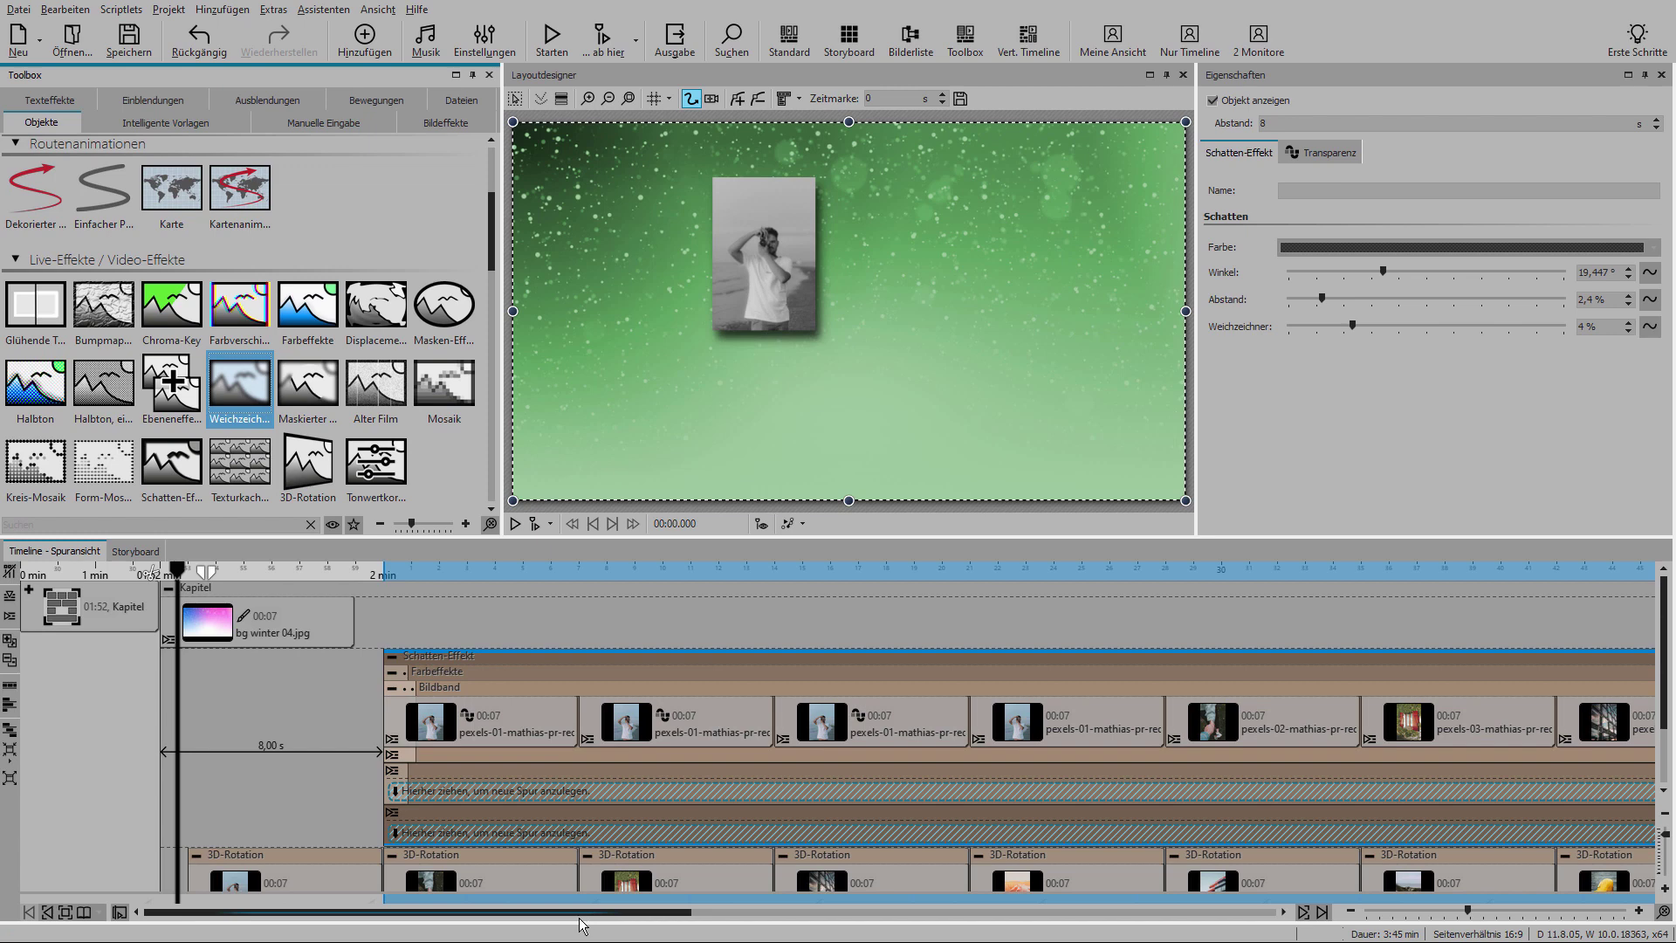
# Step: Shift the closing New Year greeting text later in its track, leaving a 2,7 s gap after the last 3D-Rotation
pyautogui.moveTo(578, 916); pyautogui.dragTo(949, 938)
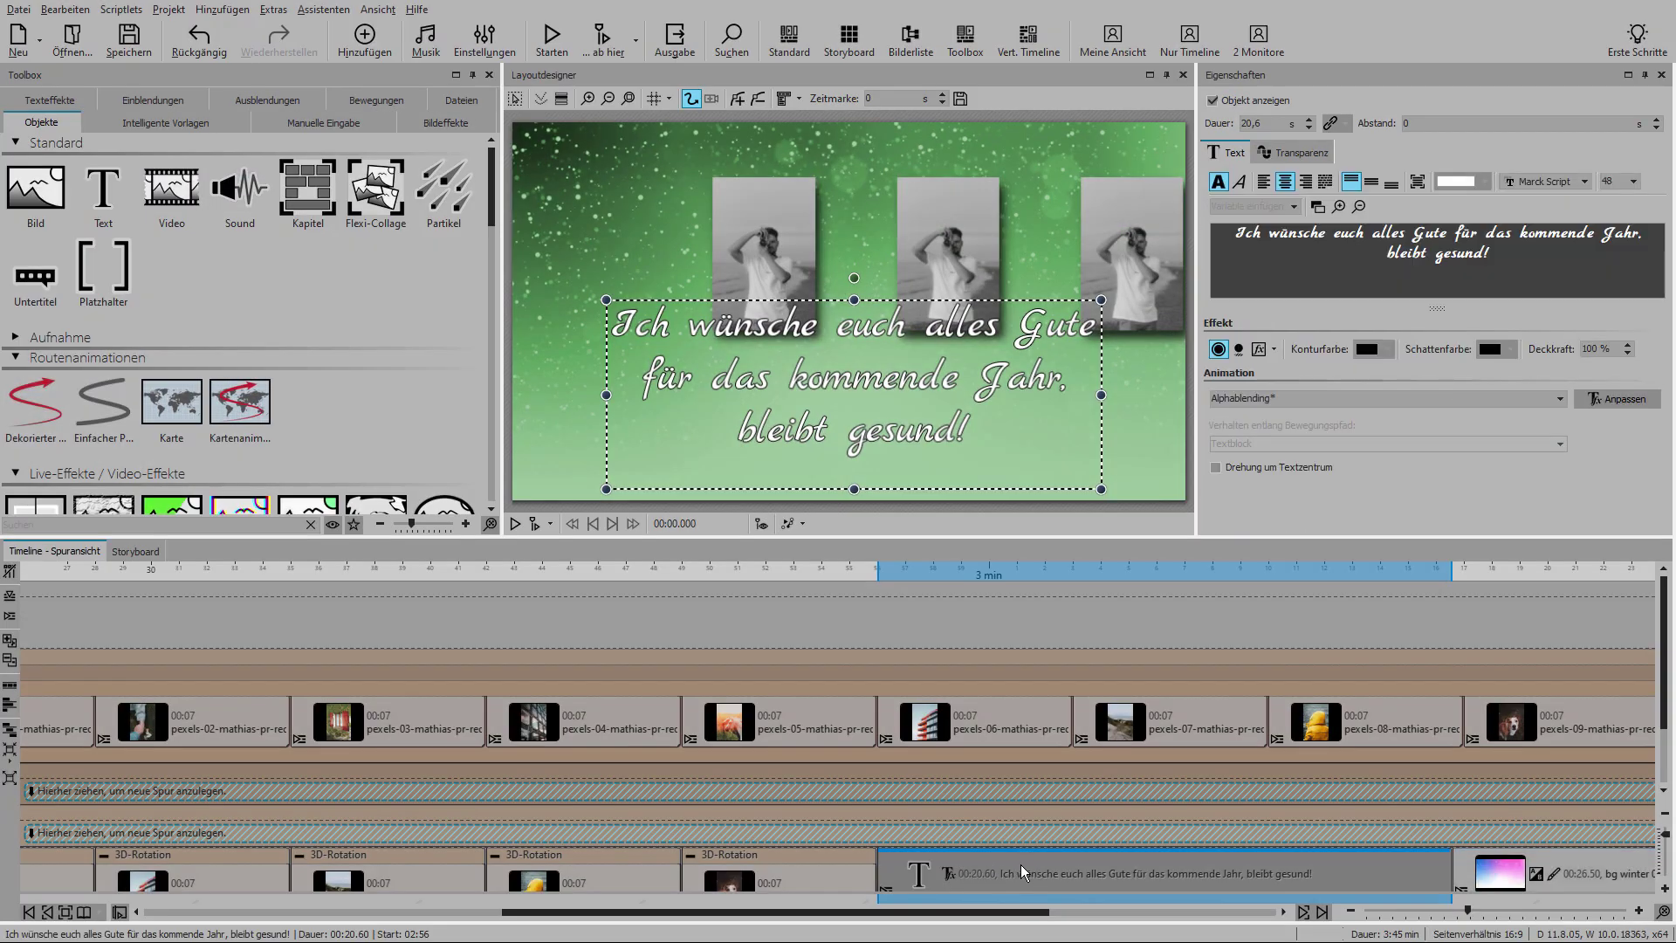
pyautogui.moveTo(1006, 864); pyautogui.dragTo(1082, 868)
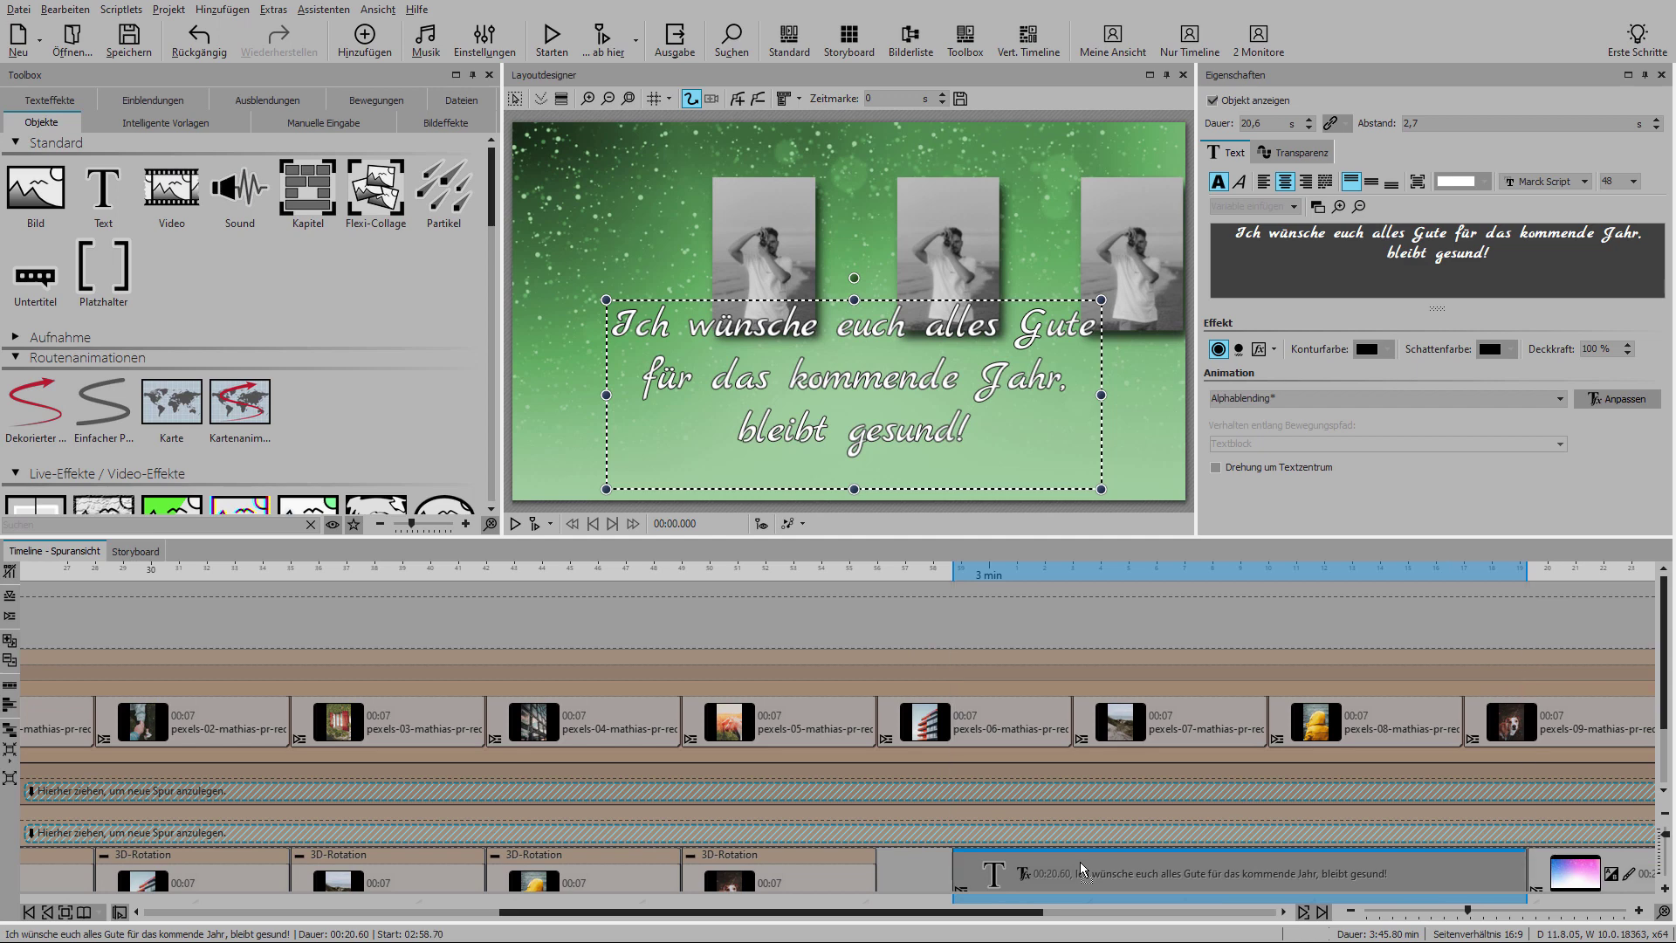
# Step: Select the bg winter 04.jpg clip that follows the closing greeting text
pyautogui.moveTo(1001, 911); pyautogui.dragTo(1175, 912)
pyautogui.click(1138, 883)
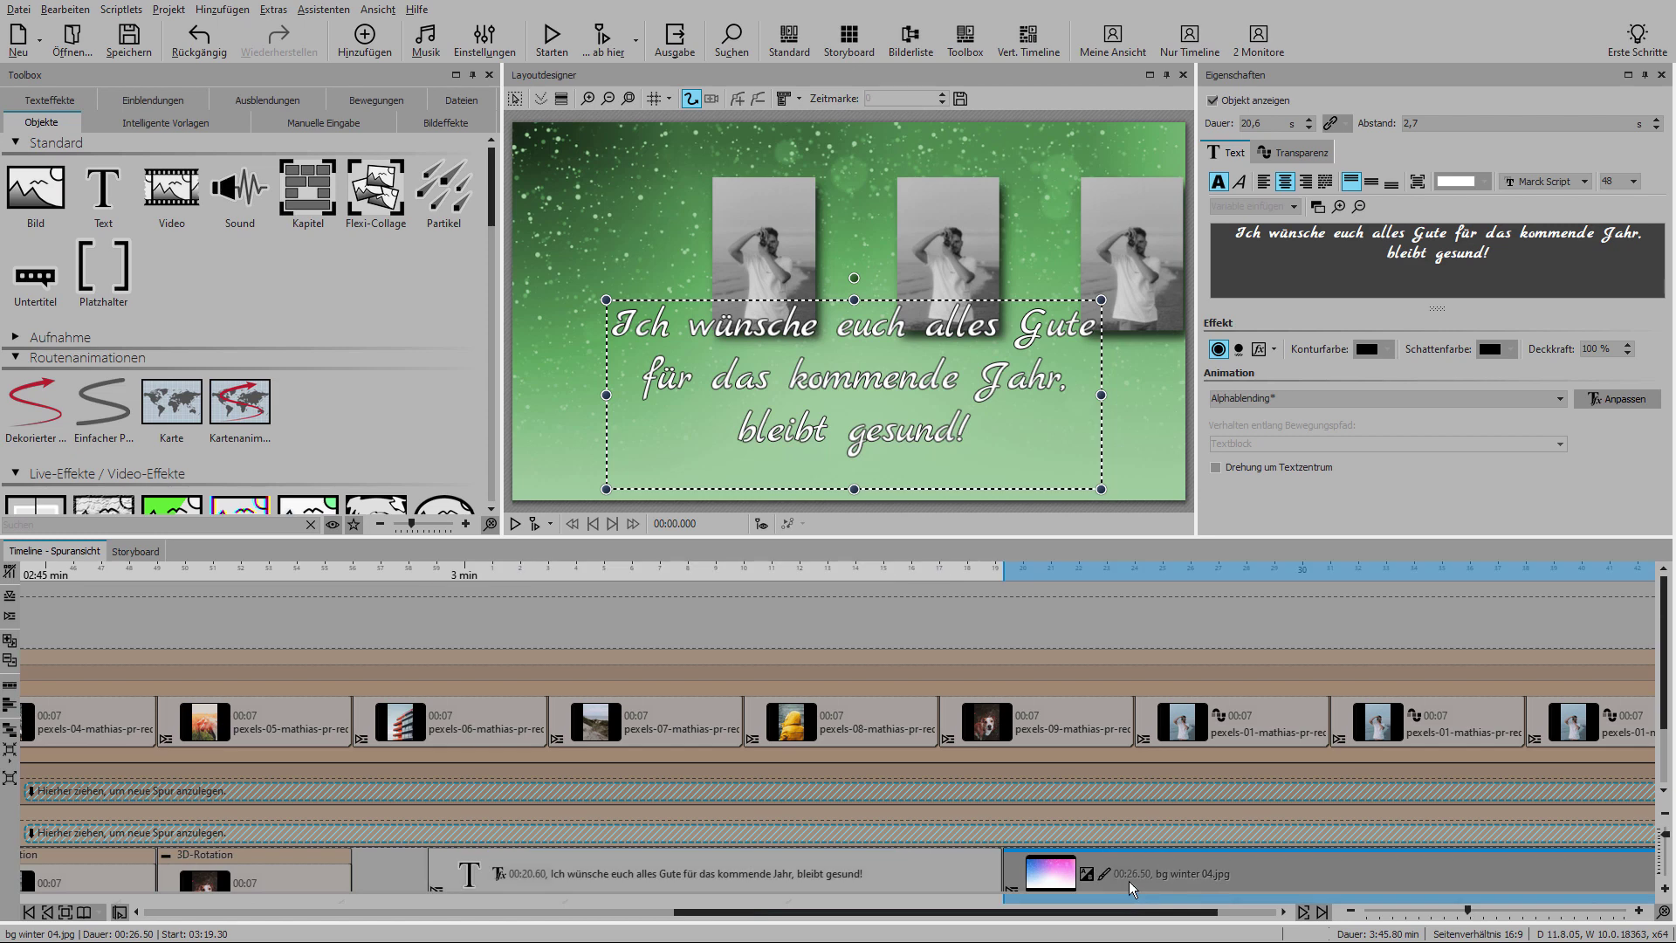